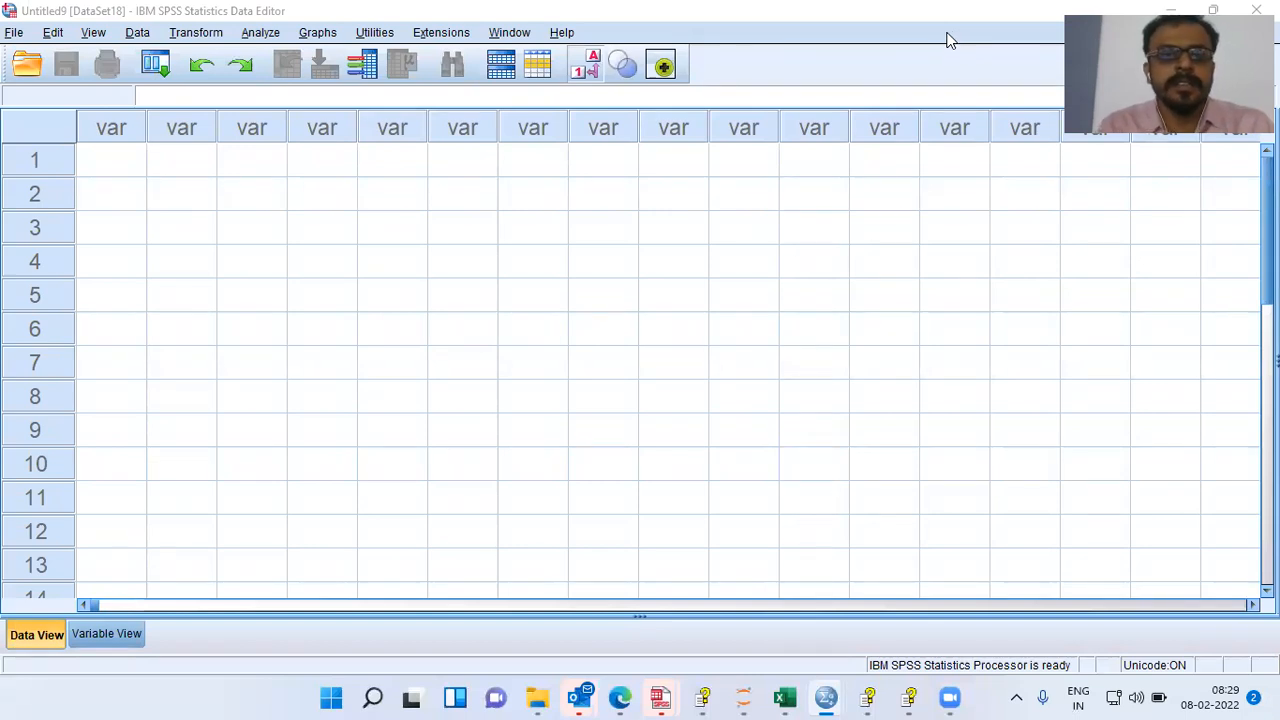
Start opening a data file and set the folder to look in to Local Disk (C:)
{"action": "left_click", "coordinate": [14, 36]}
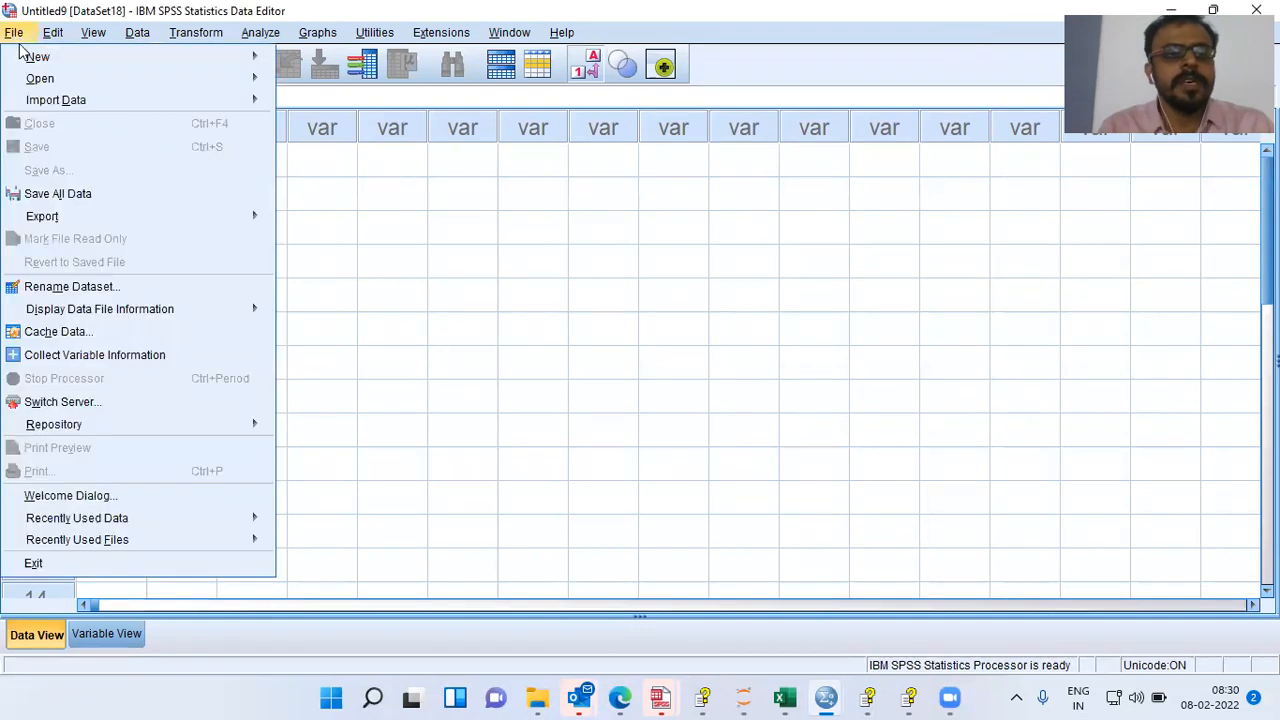
{"action": "mouse_move", "coordinate": [30, 84]}
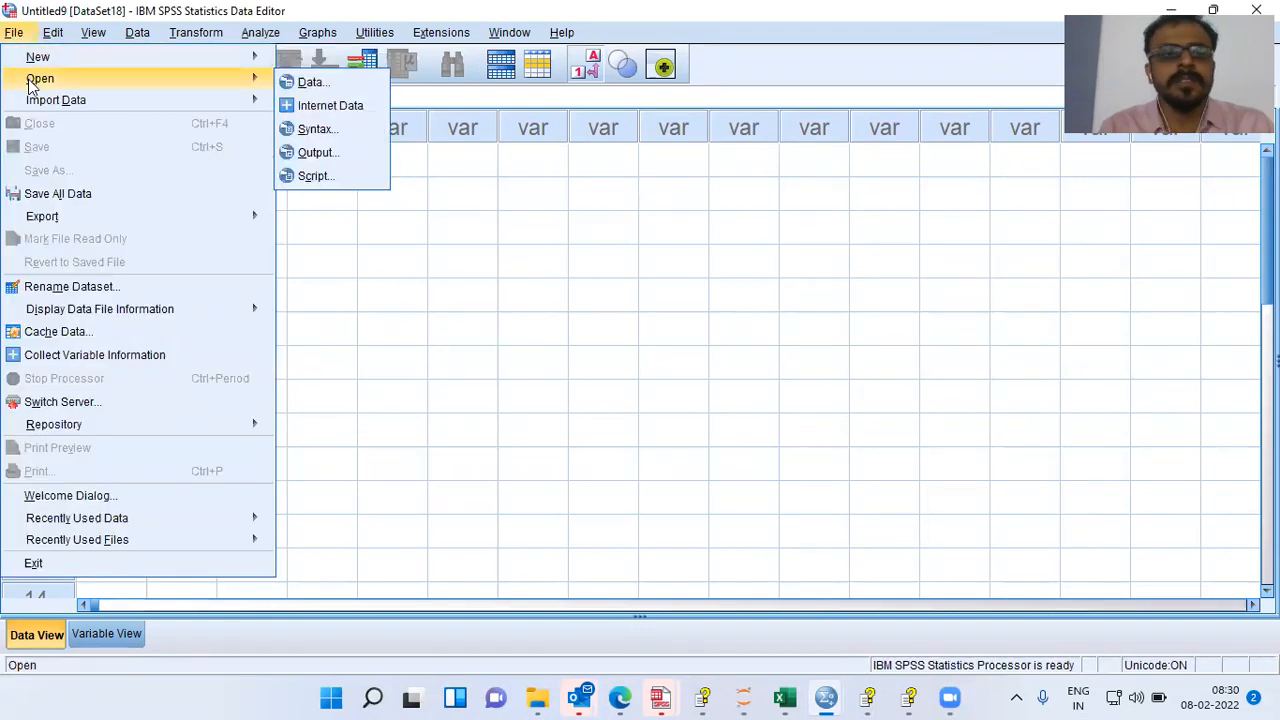
{"action": "left_click", "coordinate": [334, 83]}
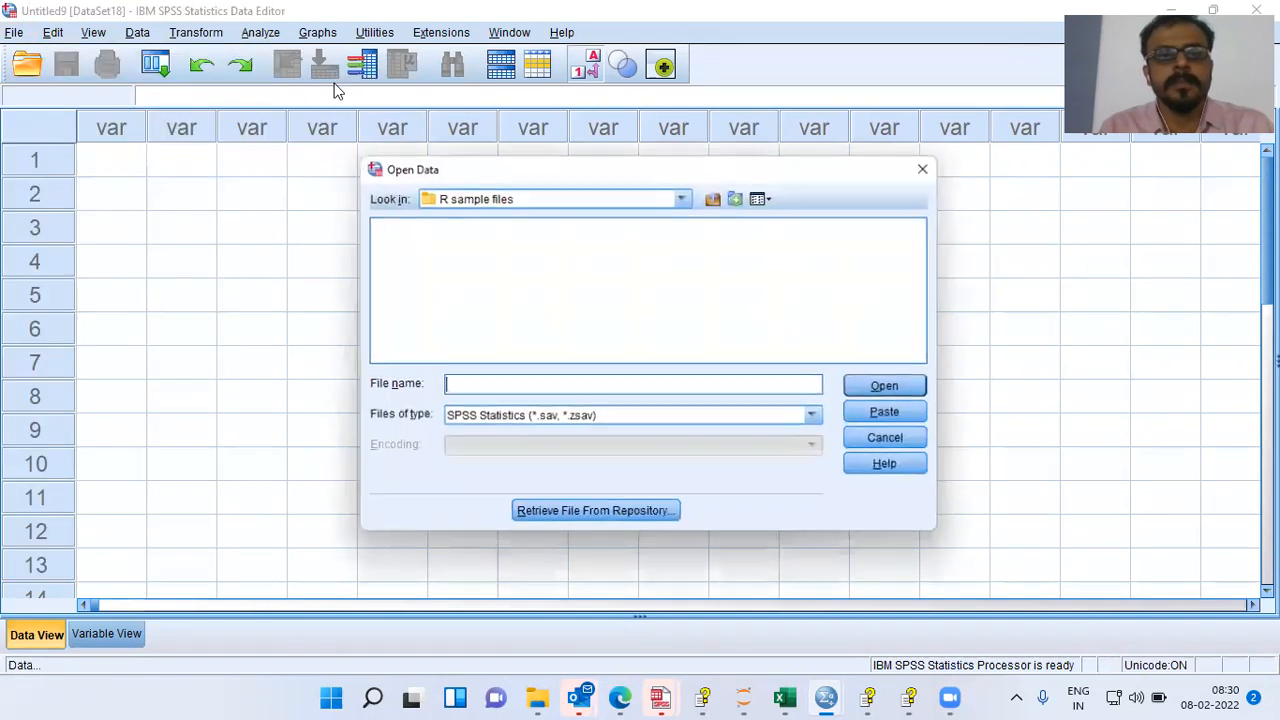
{"action": "left_click", "coordinate": [684, 199]}
{"action": "left_click", "coordinate": [687, 217]}
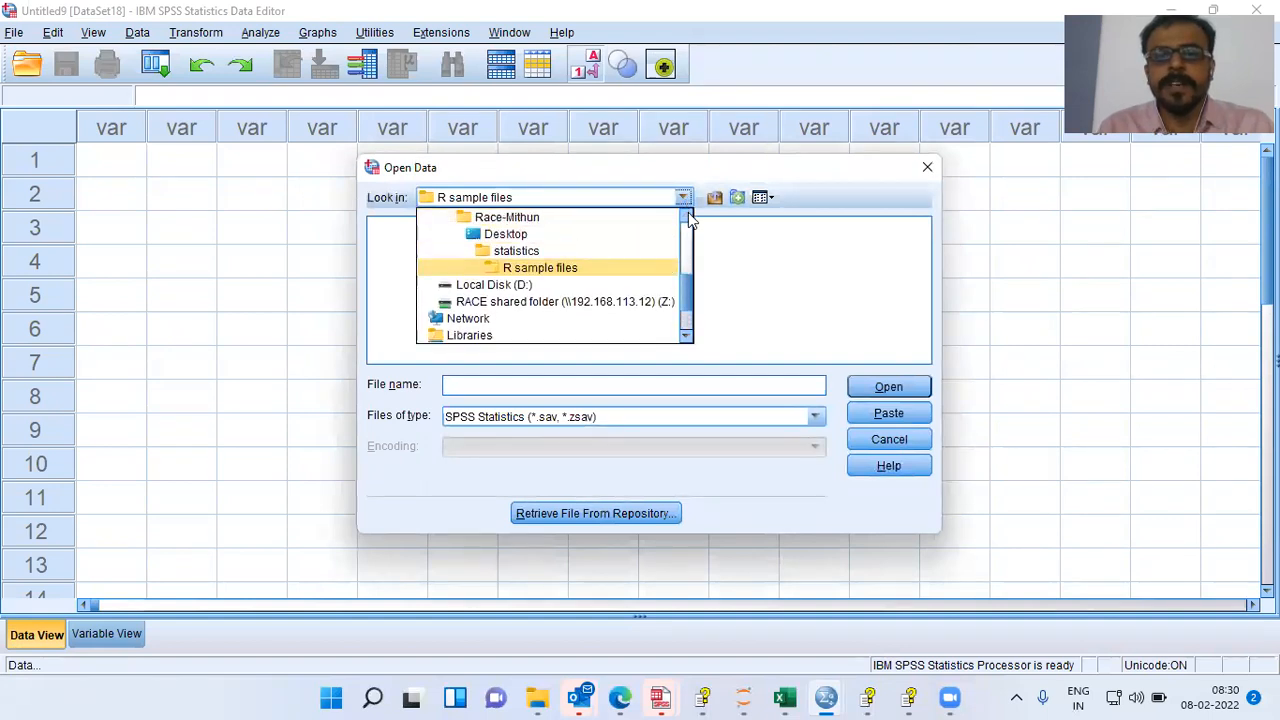
{"action": "left_click", "coordinate": [687, 217]}
{"action": "left_click", "coordinate": [516, 251]}
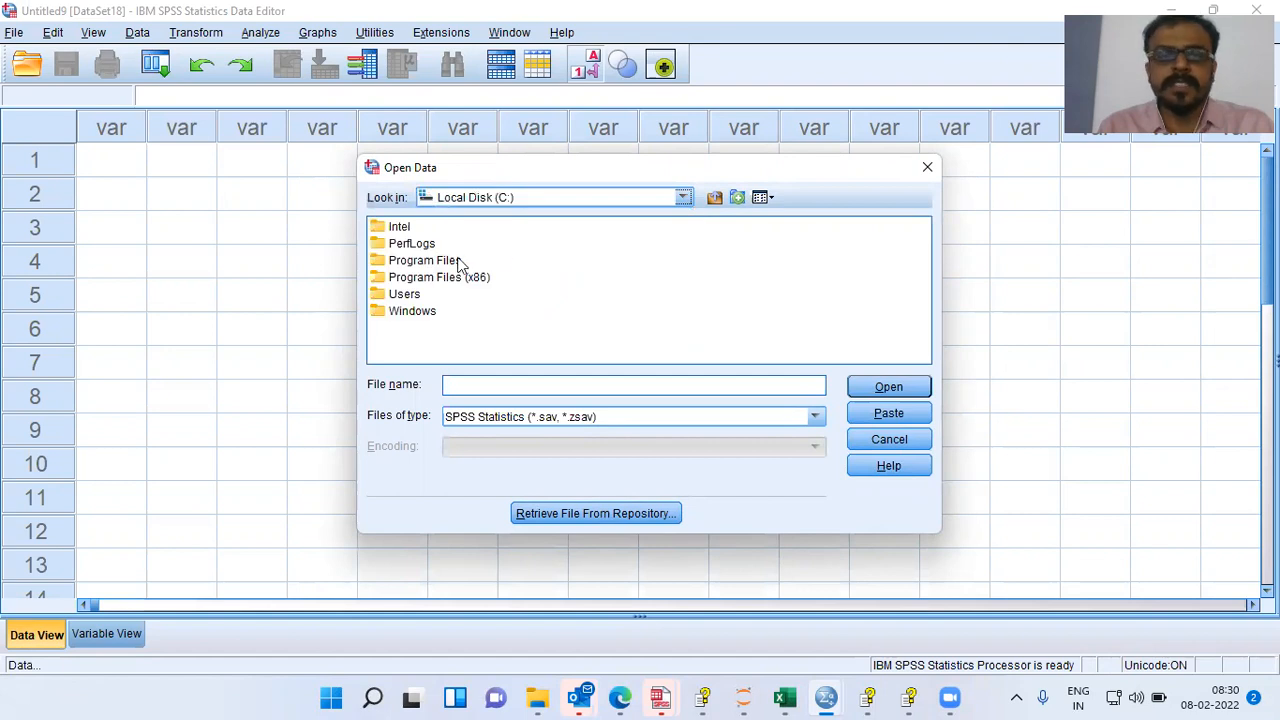
Browse from Program Files through the IBM folder down to the folder named 26
{"action": "double_click", "coordinate": [407, 264]}
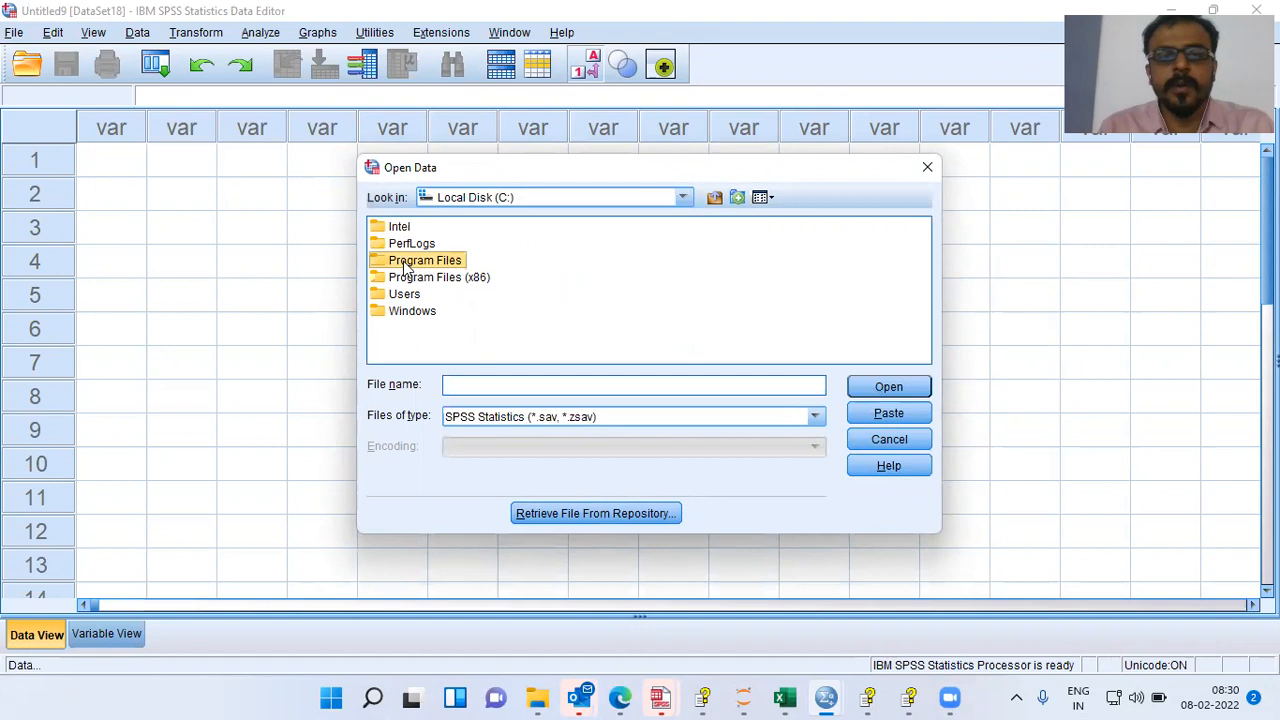
{"action": "left_click", "coordinate": [398, 296]}
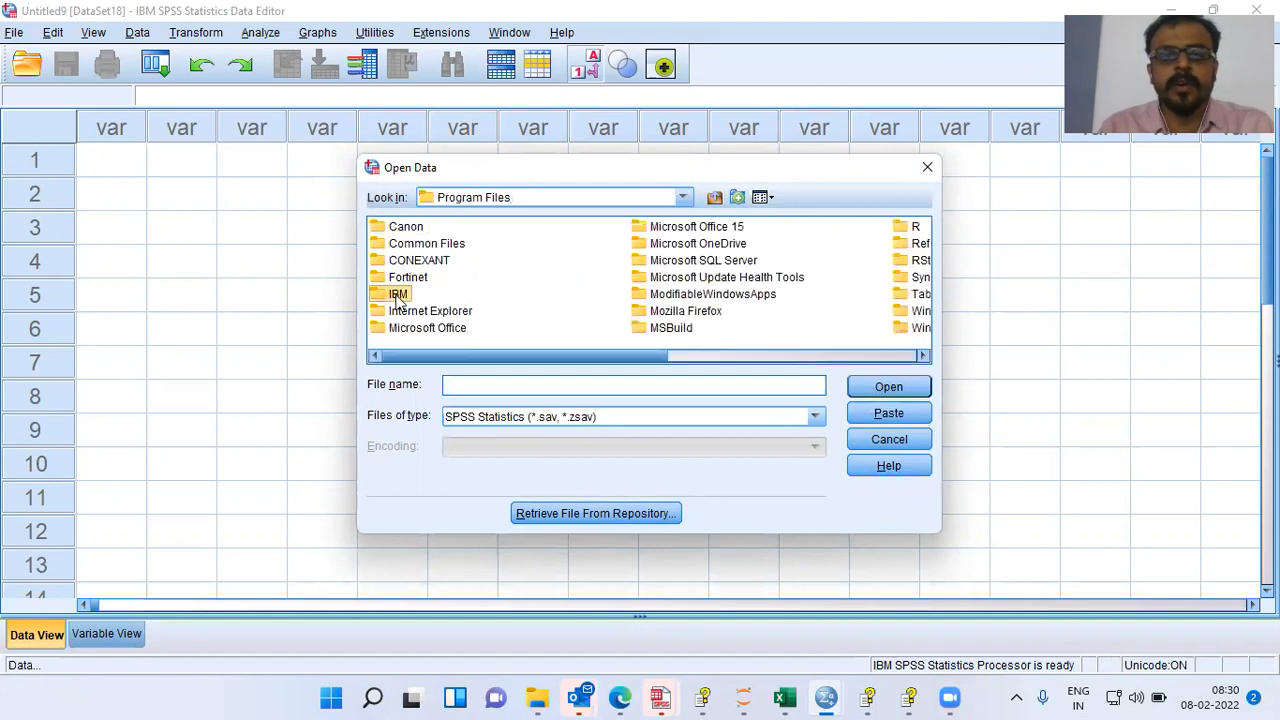
{"action": "double_click", "coordinate": [398, 296]}
{"action": "left_click", "coordinate": [400, 228]}
{"action": "double_click", "coordinate": [398, 229]}
{"action": "left_click", "coordinate": [394, 234]}
{"action": "double_click", "coordinate": [394, 231]}
{"action": "double_click", "coordinate": [390, 230]}
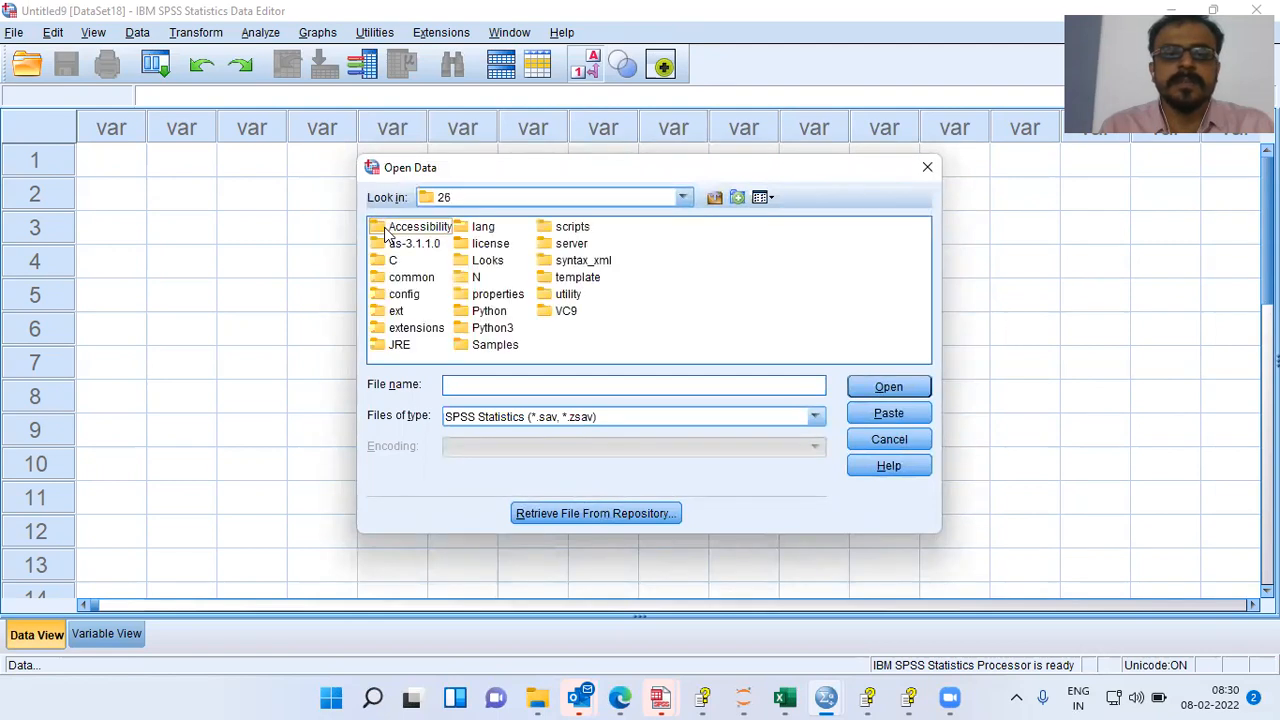
Go into the Samples folder and its English subfolder to list the sample data files
{"action": "left_click", "coordinate": [411, 278]}
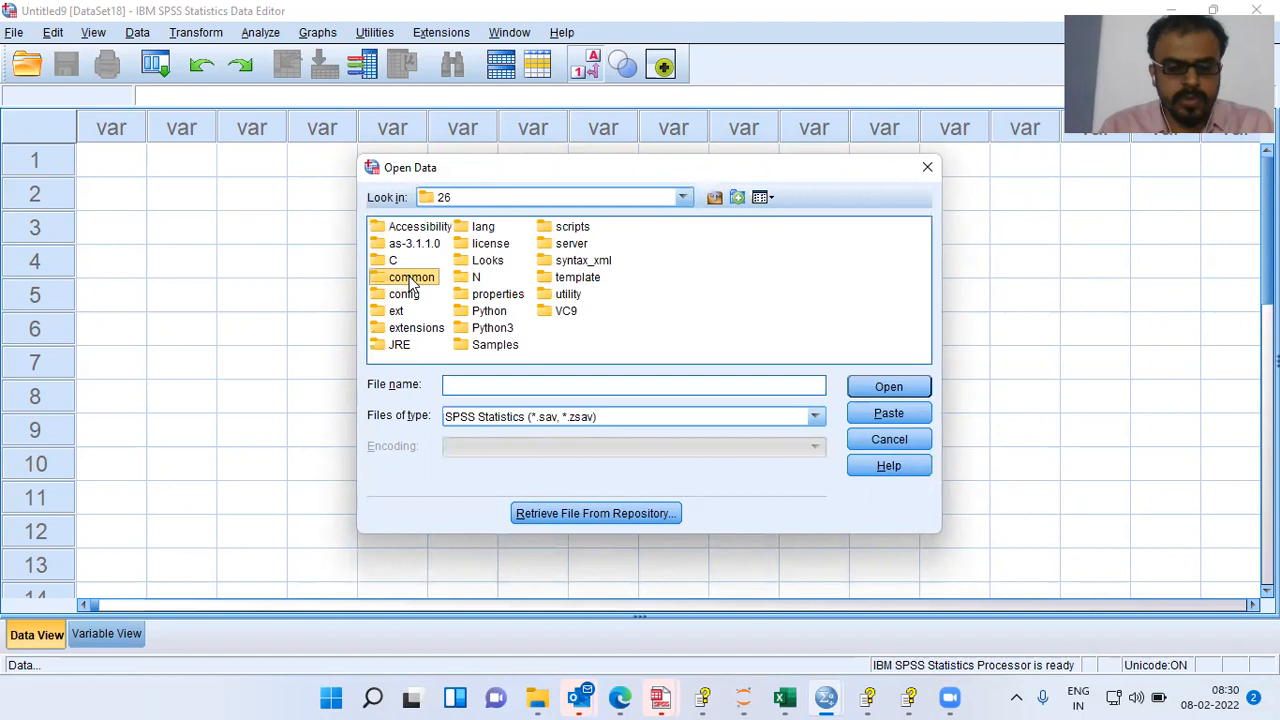
{"action": "key", "text": "s"}
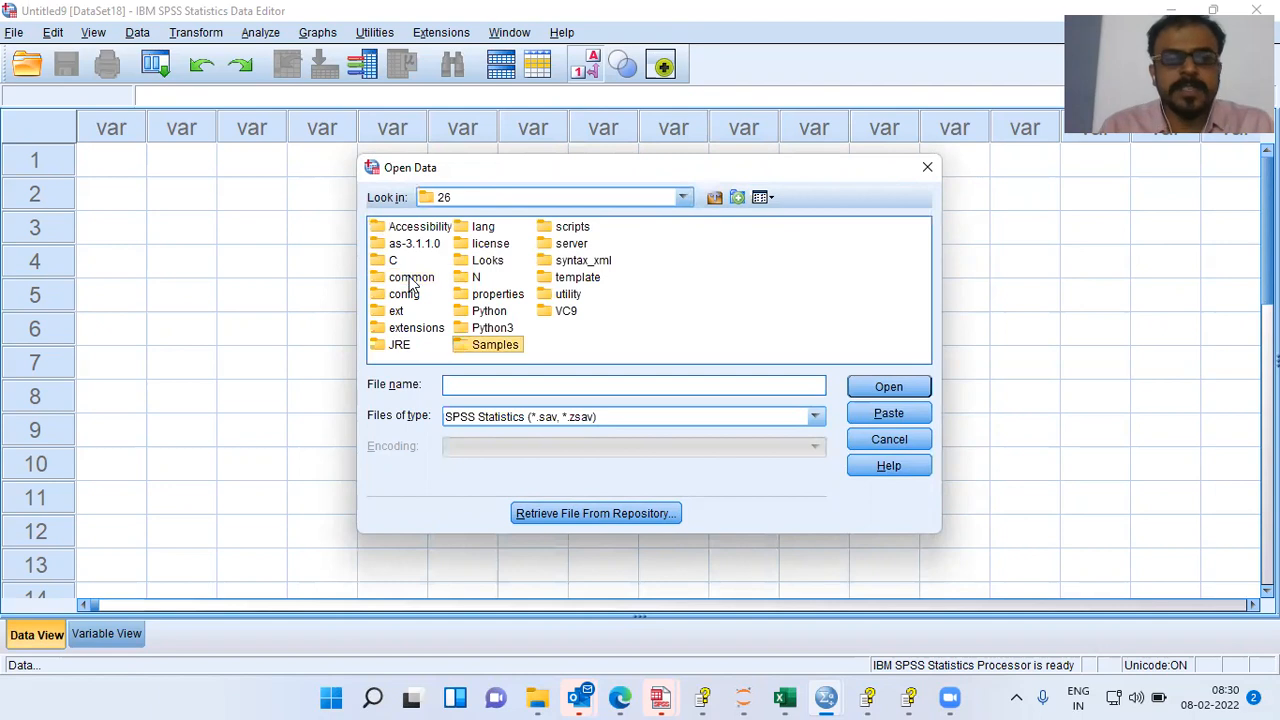
{"action": "double_click", "coordinate": [470, 345]}
{"action": "left_click", "coordinate": [405, 230]}
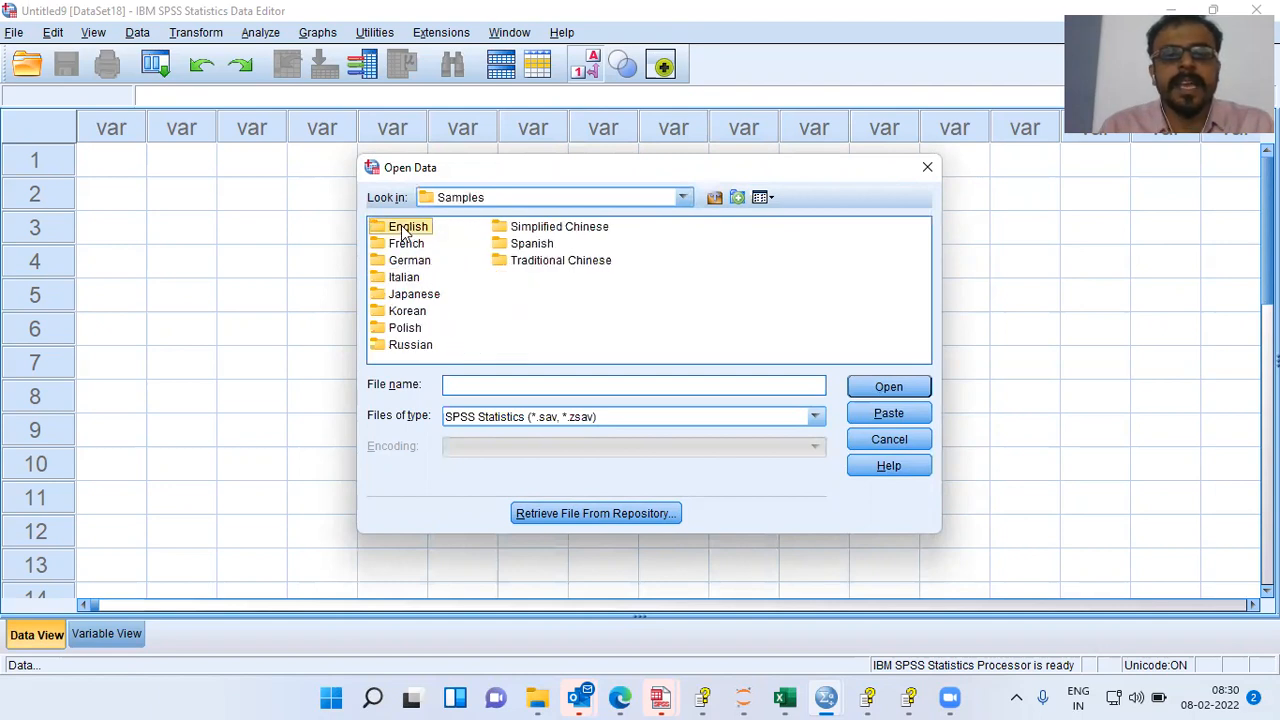
{"action": "double_click", "coordinate": [405, 230]}
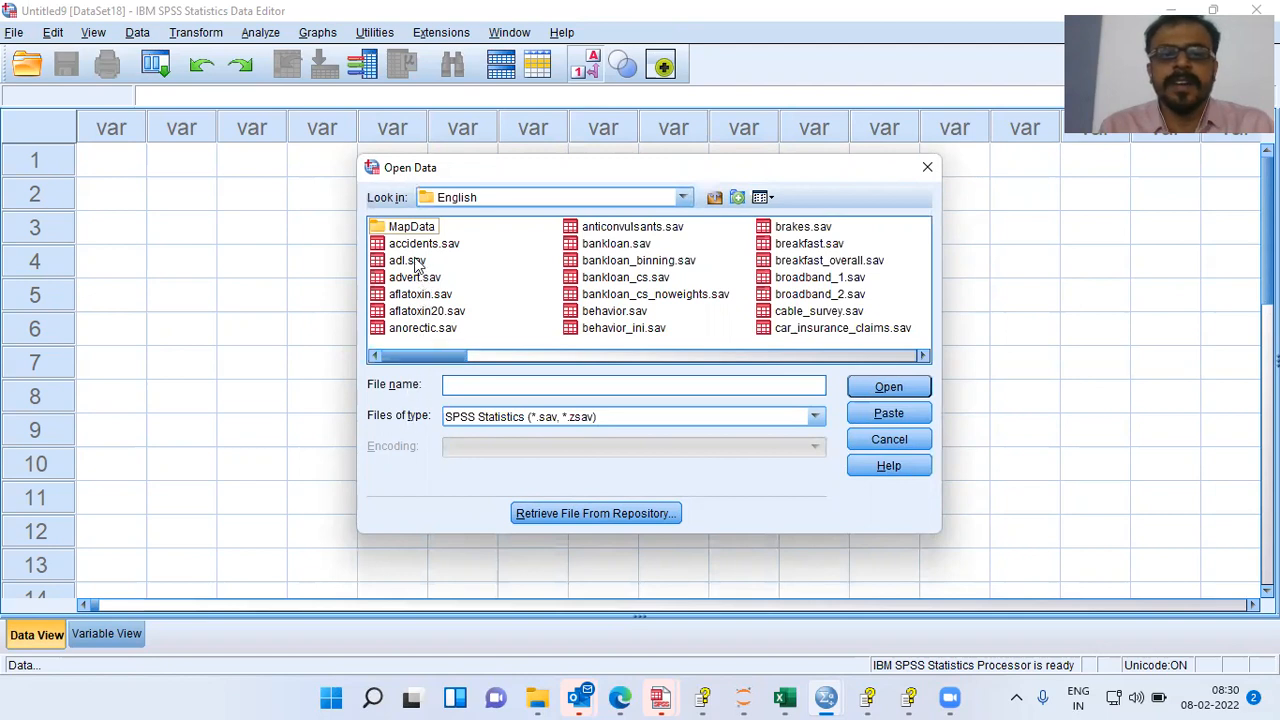
Open the sample data file brakes.sav from the English folder
{"action": "left_click", "coordinate": [433, 313]}
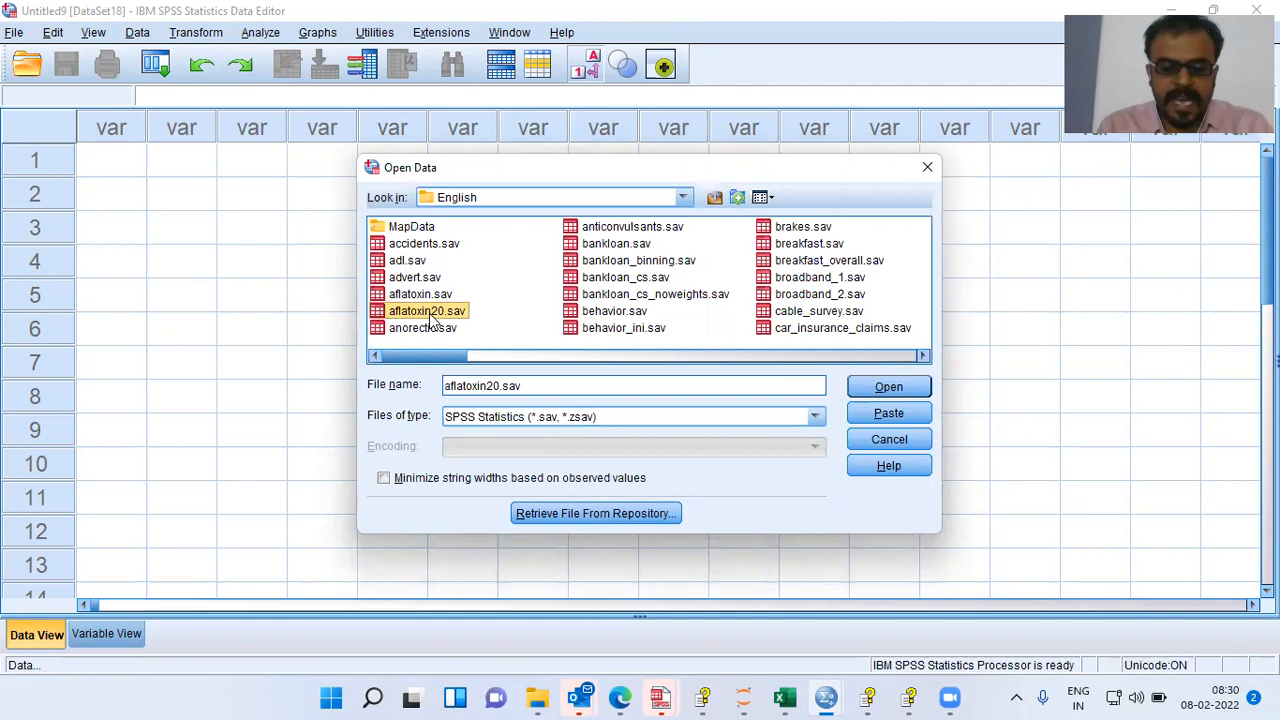
{"action": "key", "text": "b"}
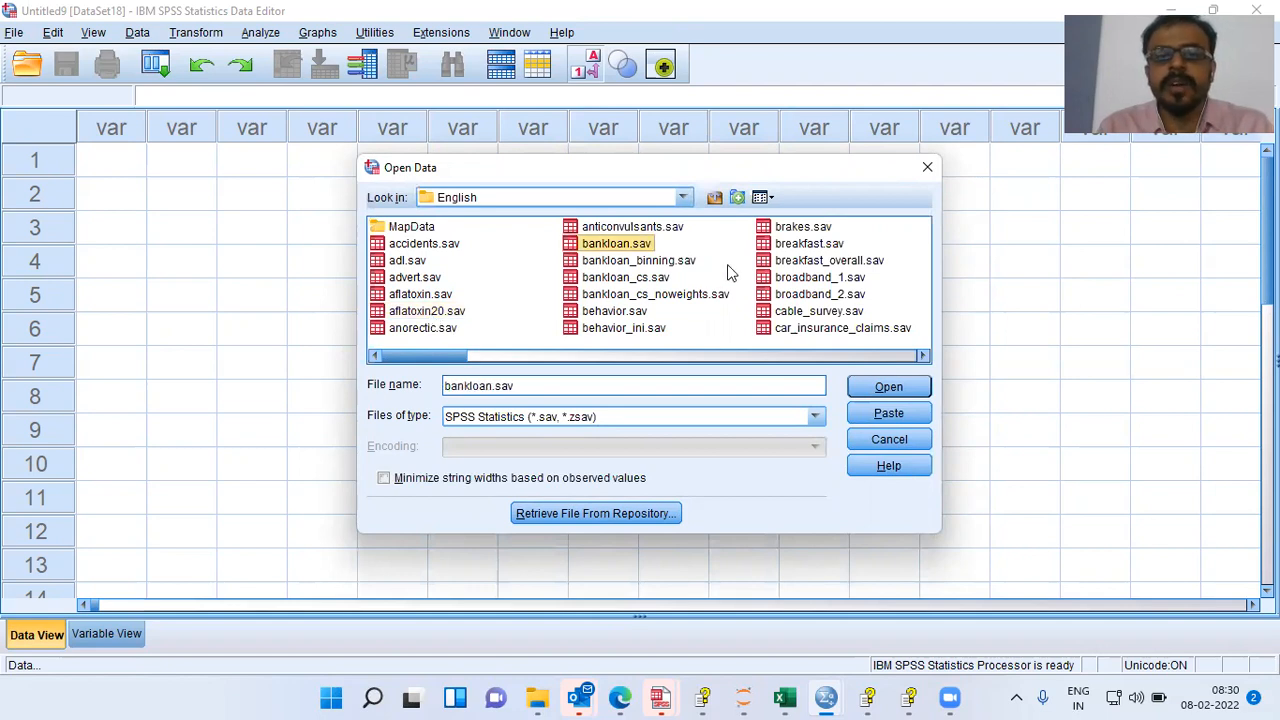
{"action": "left_click", "coordinate": [782, 232]}
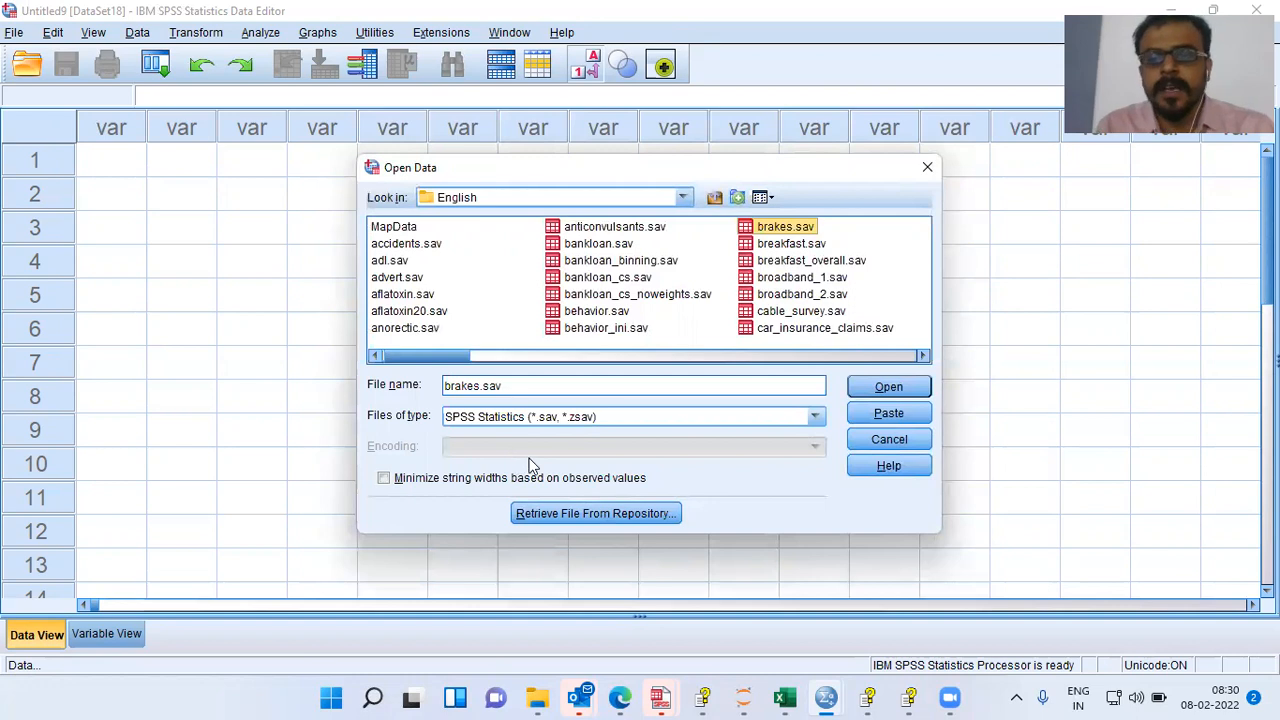
{"action": "left_click", "coordinate": [890, 388]}
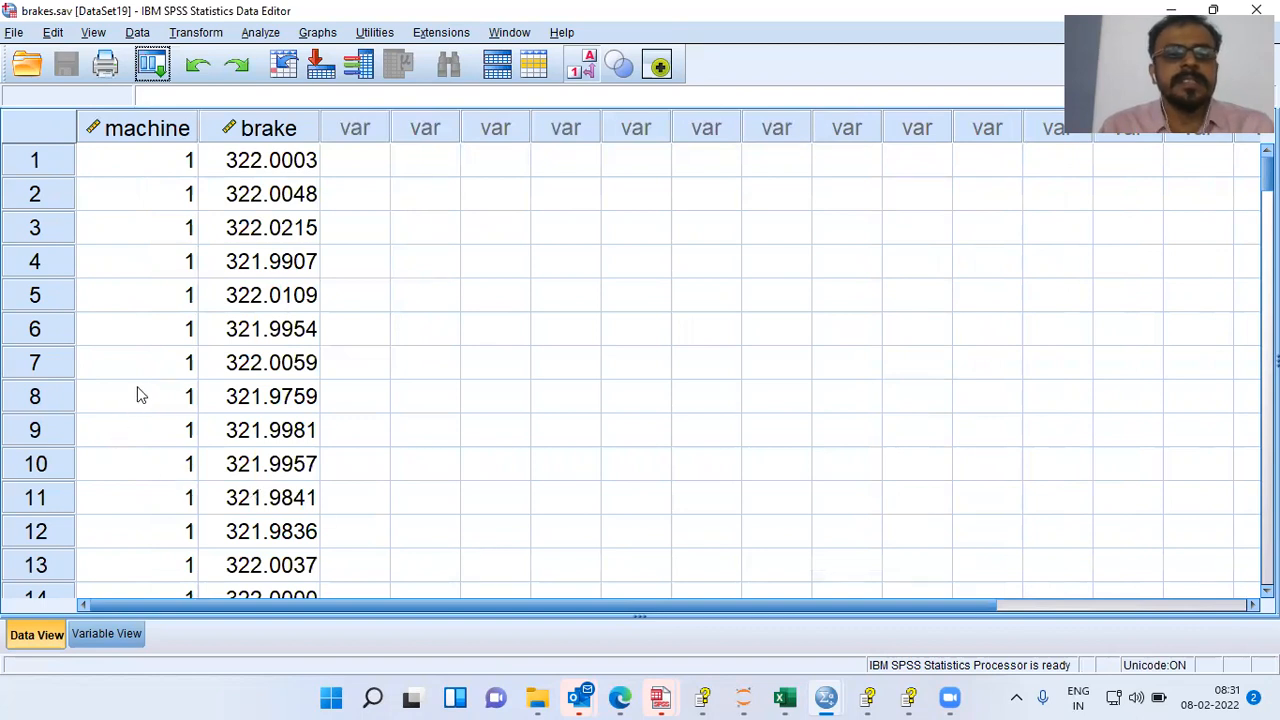
Look over the machine and brake columns of the opened dataset
{"action": "left_click", "coordinate": [160, 138]}
{"action": "left_click", "coordinate": [250, 140]}
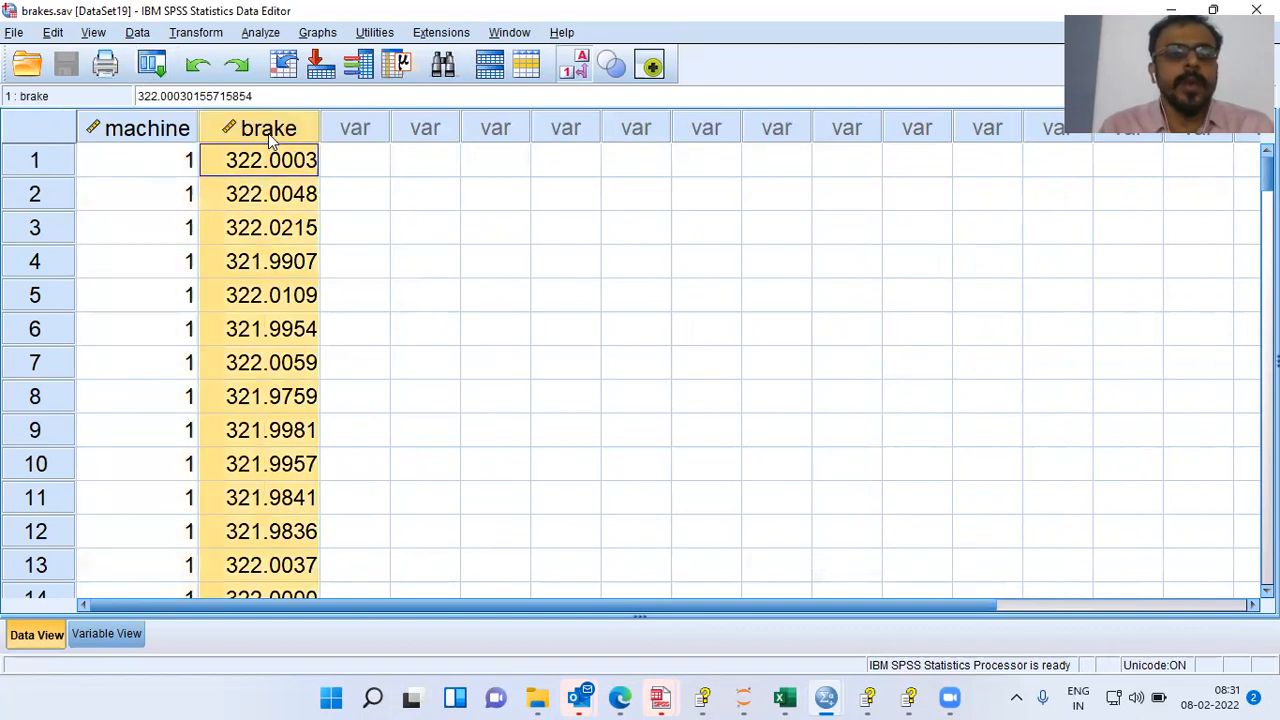
{"action": "left_click", "coordinate": [157, 140]}
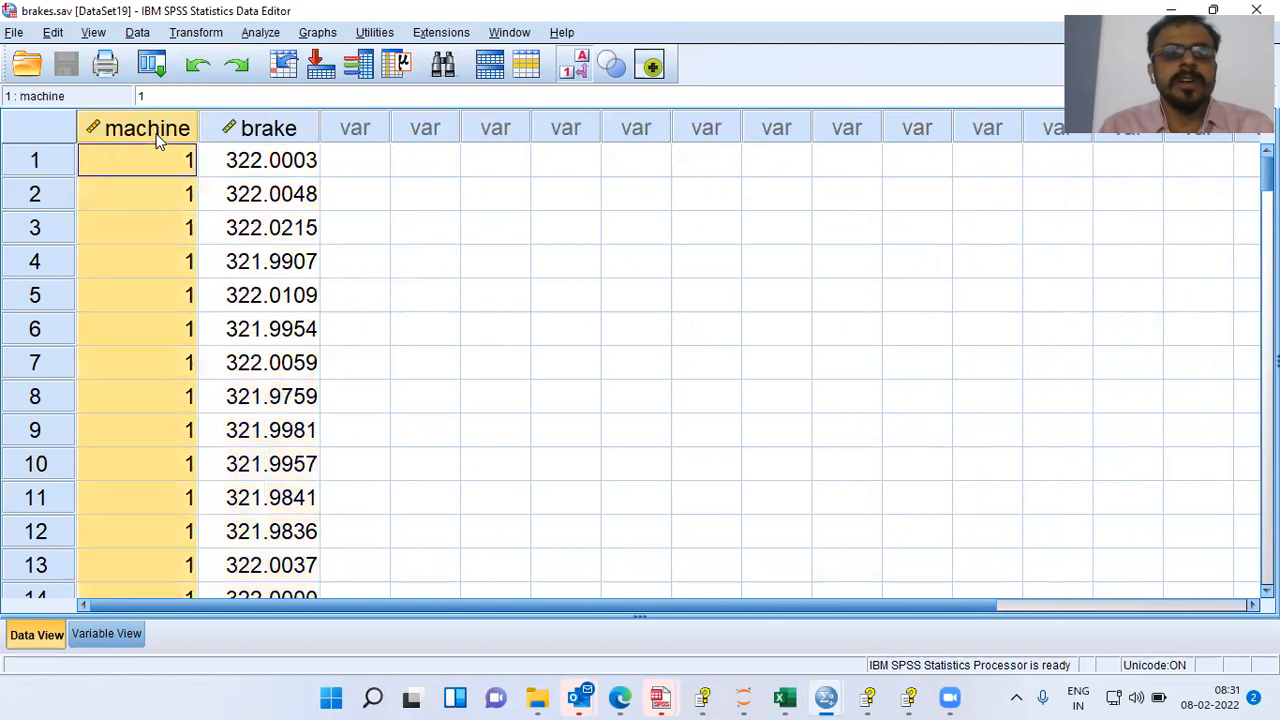
{"action": "left_click", "coordinate": [270, 139]}
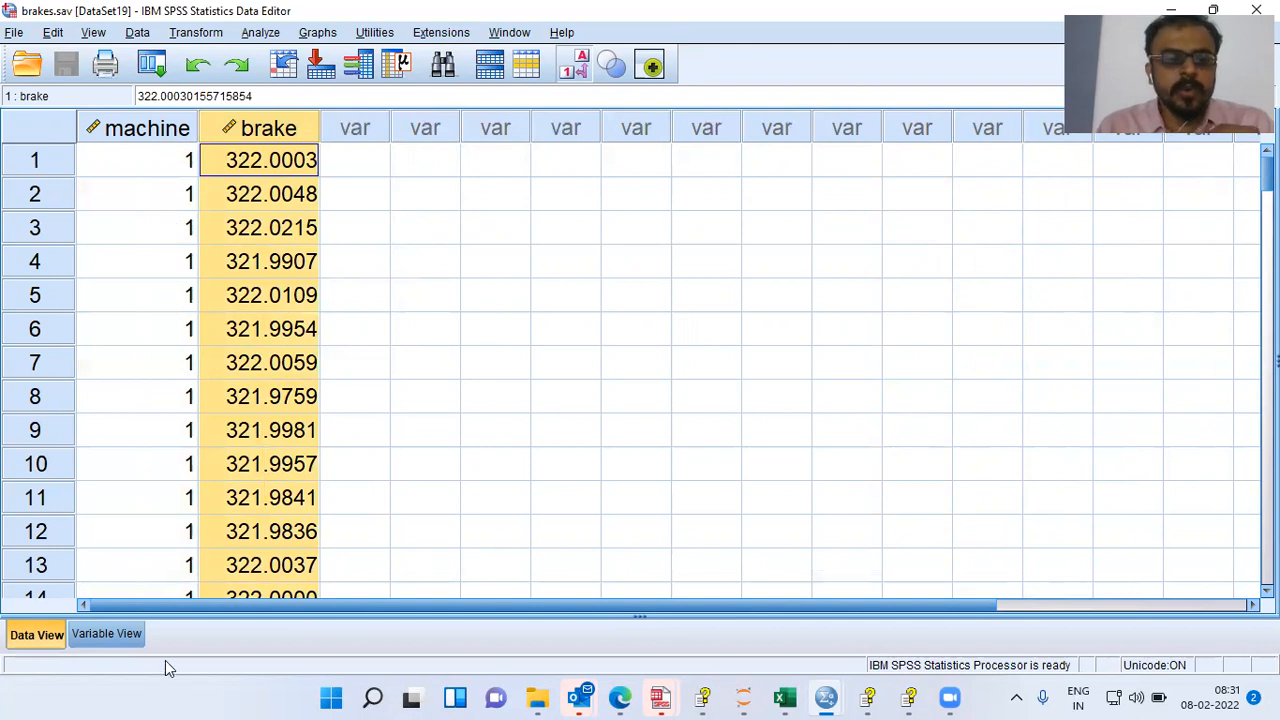
Show the variable definitions and widen the Label column to read the full labels of machine and brake
{"action": "left_click", "coordinate": [101, 637]}
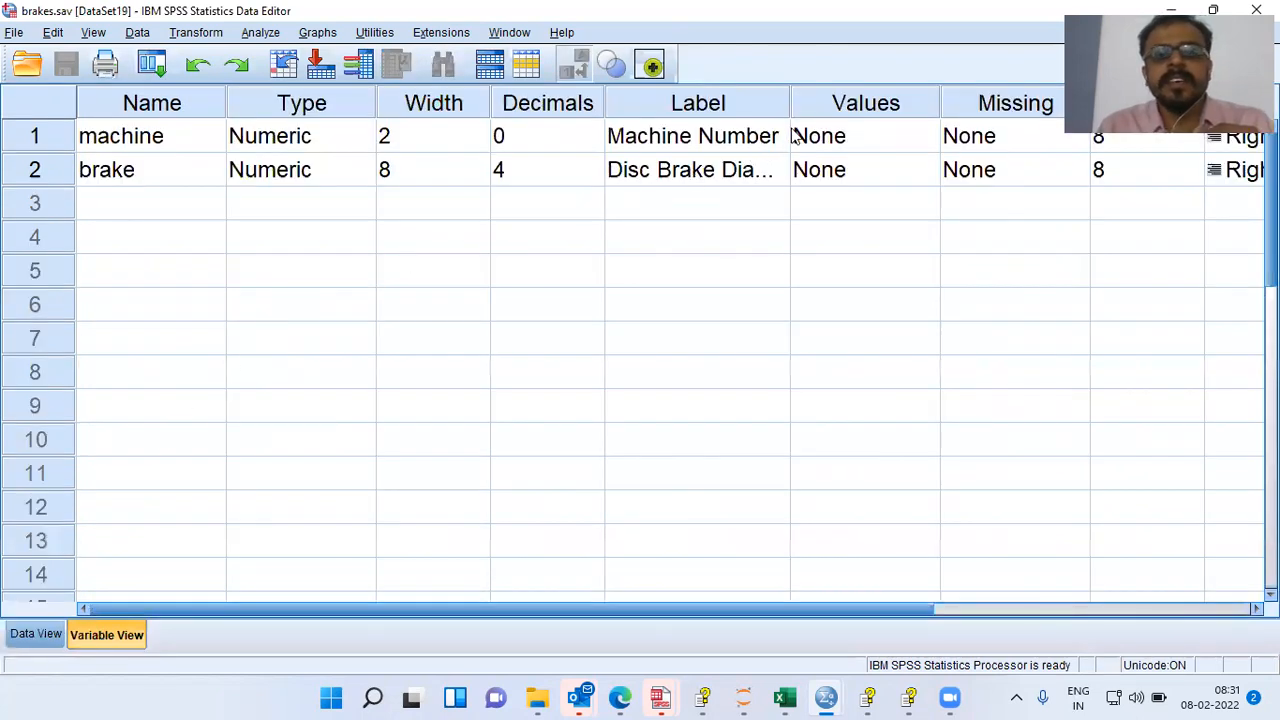
{"action": "left_click_drag", "start_coordinate": [795, 105], "coordinate": [871, 106]}
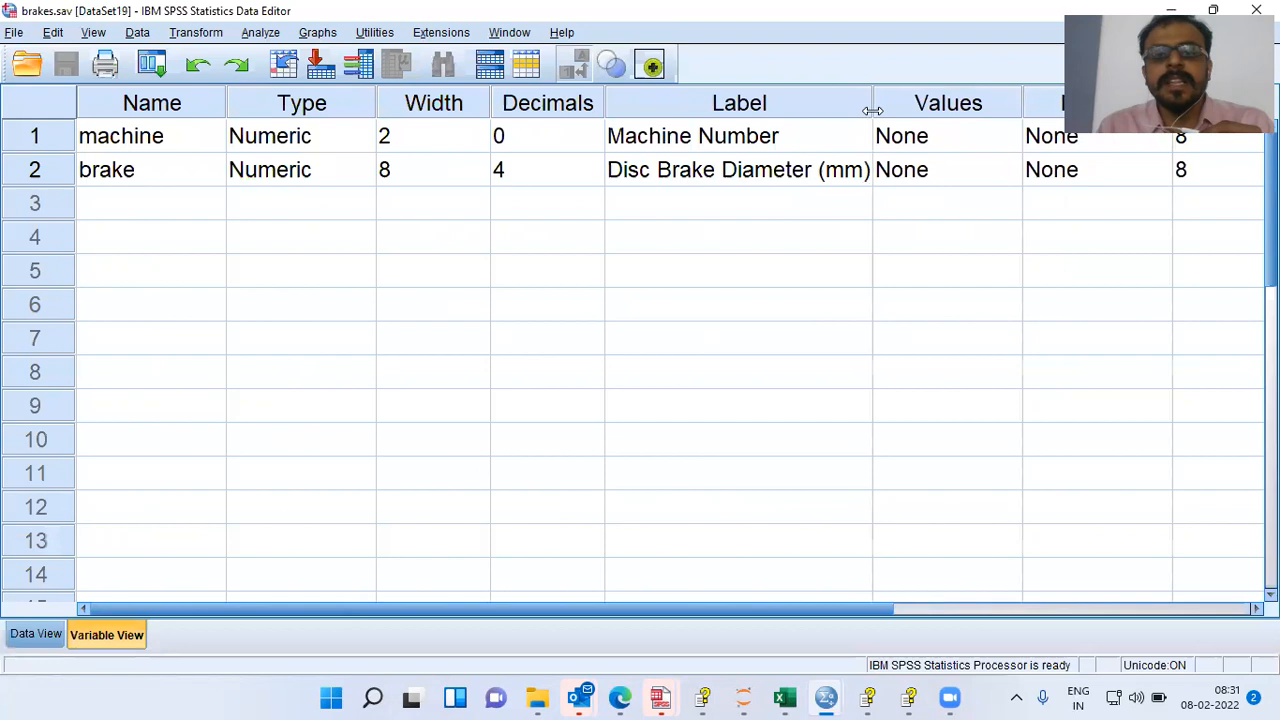
{"action": "left_click", "coordinate": [776, 135]}
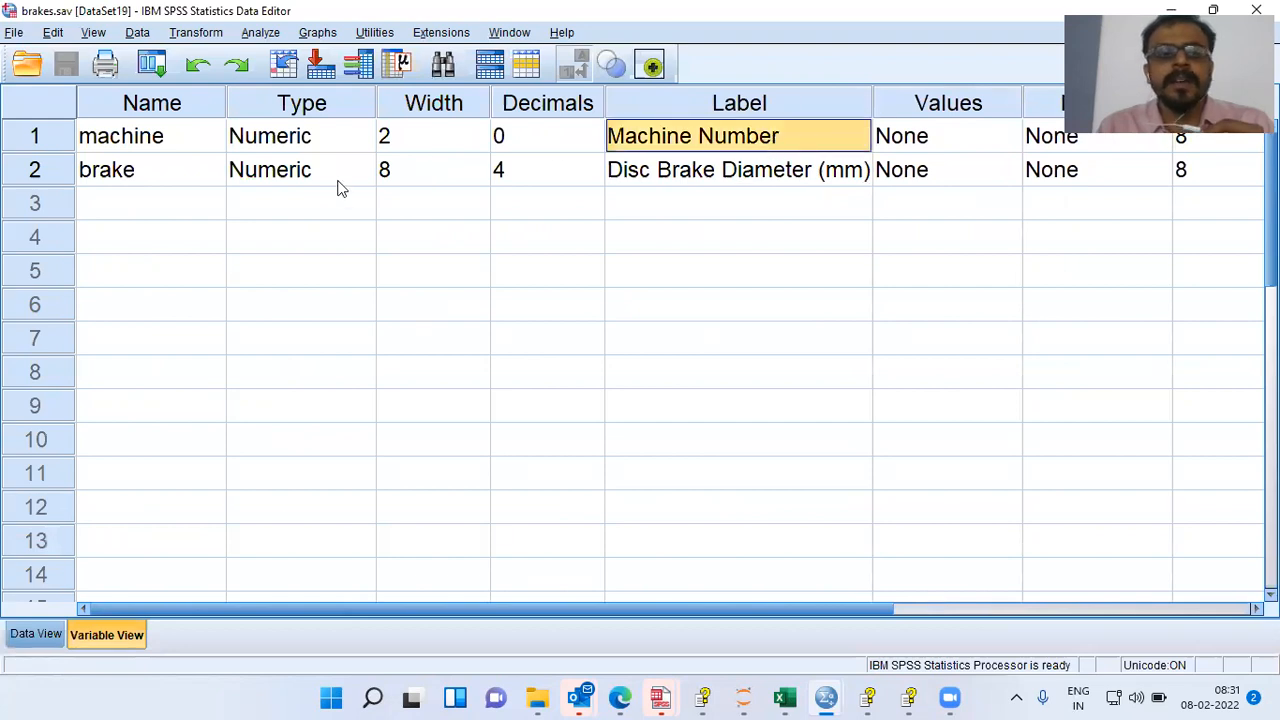
{"action": "left_click", "coordinate": [705, 182]}
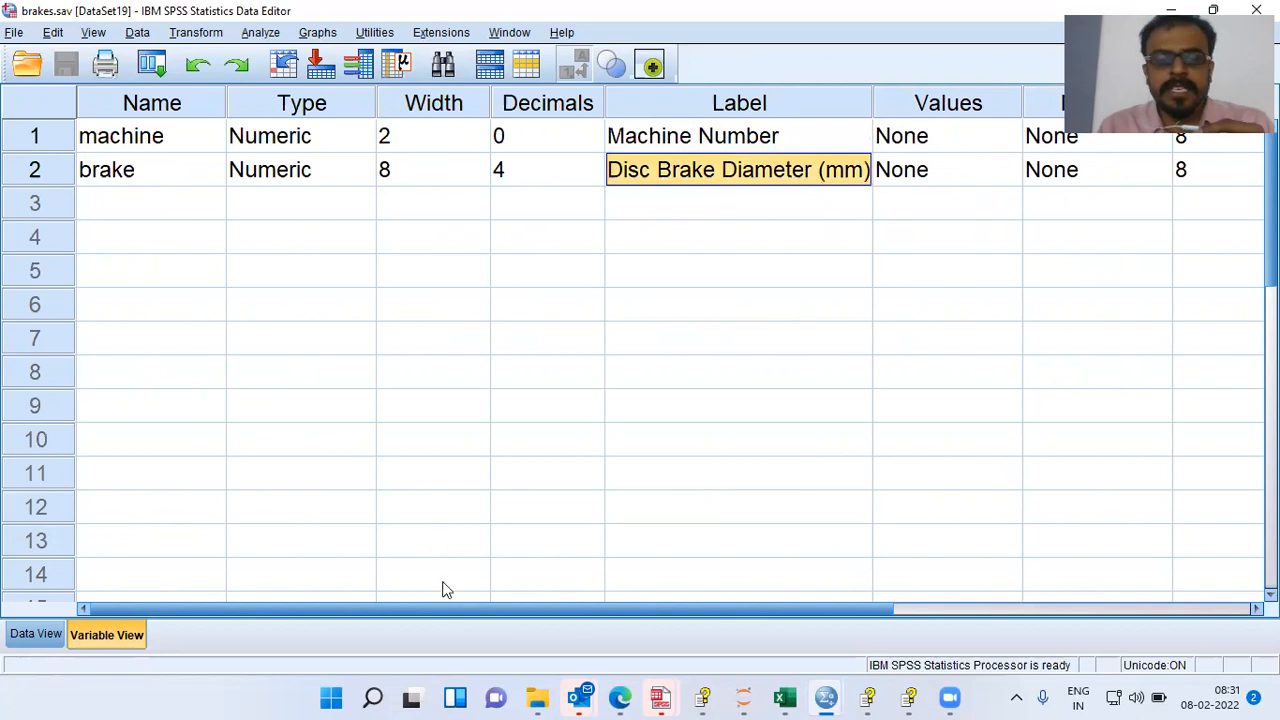
Set the measurement level of the machine variable to Nominal and return to the data values
{"action": "left_click_drag", "start_coordinate": [442, 609], "coordinate": [817, 624]}
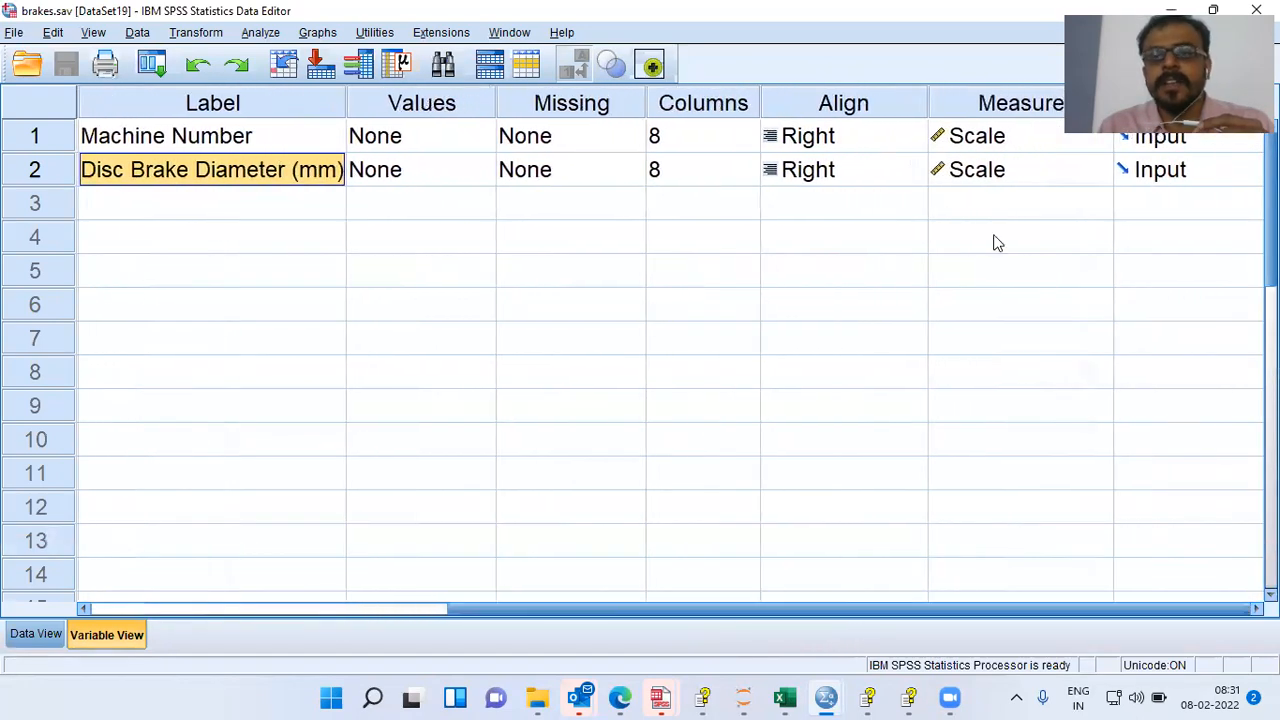
{"action": "left_click", "coordinate": [1033, 139]}
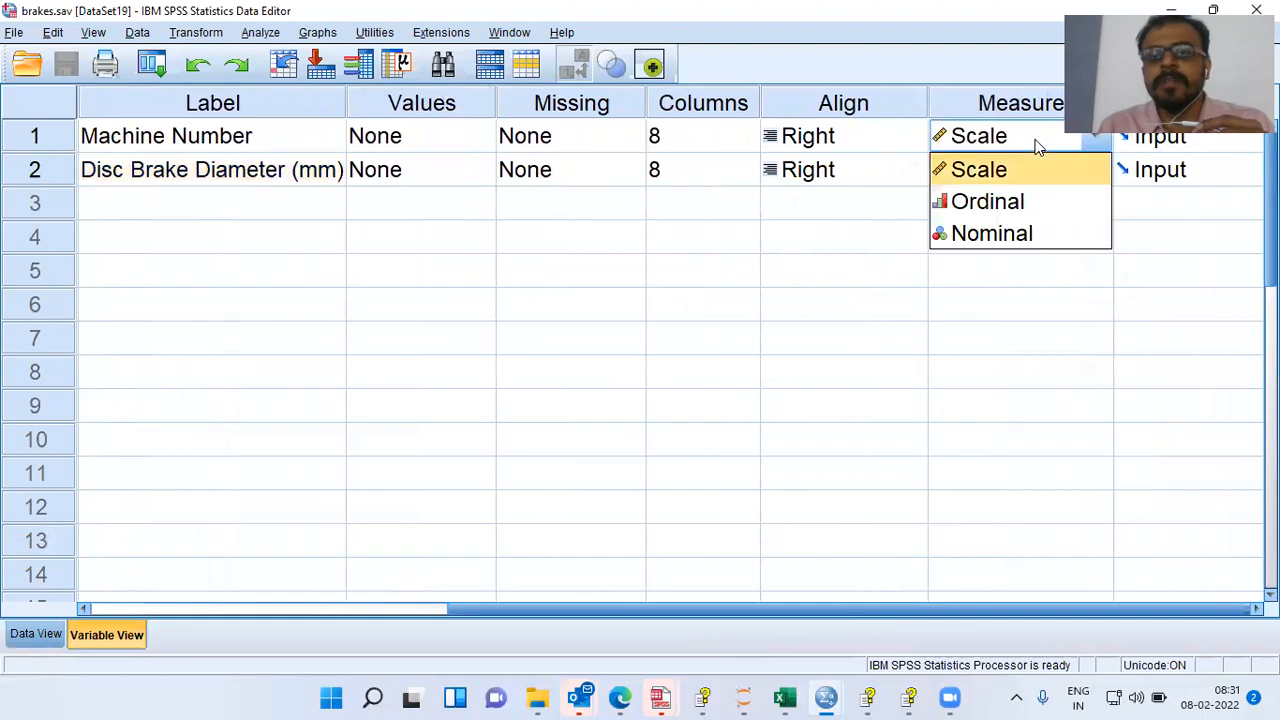
{"action": "left_click", "coordinate": [1001, 238]}
{"action": "left_click_drag", "start_coordinate": [632, 606], "coordinate": [105, 620]}
{"action": "left_click", "coordinate": [36, 636]}
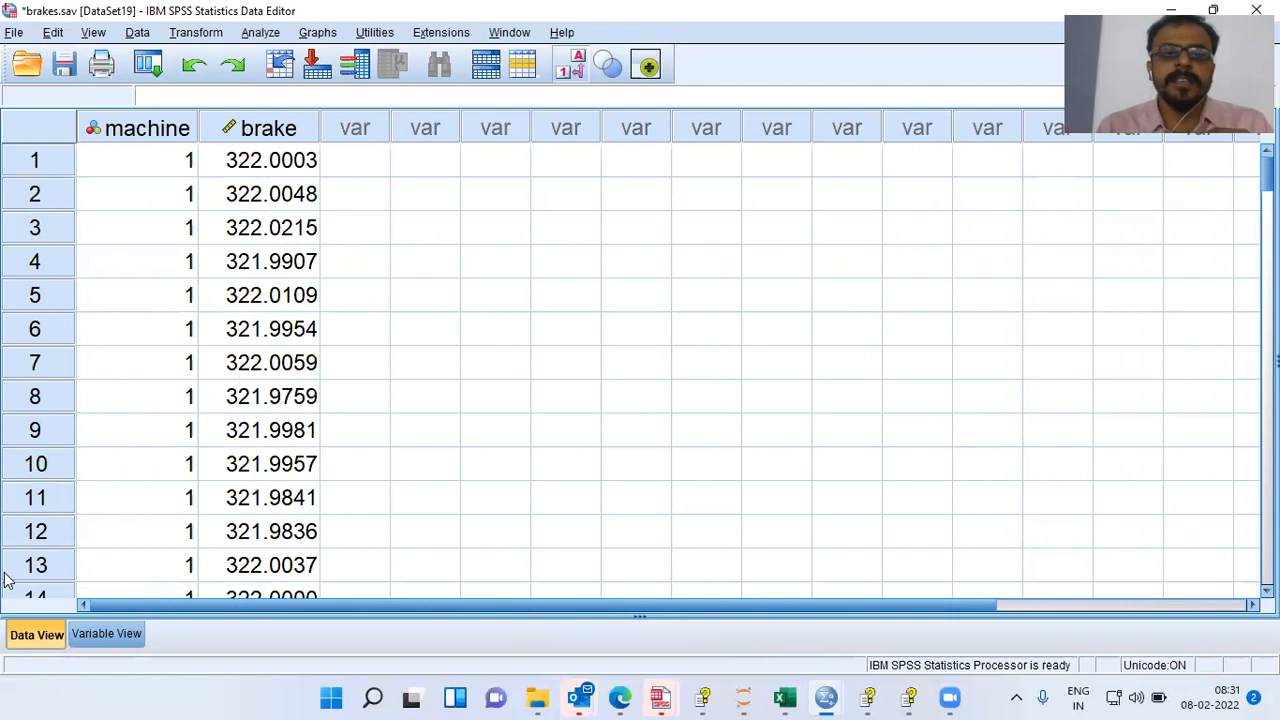
Check the machine column from its first case to its last, and return to the first case
{"action": "left_click", "coordinate": [185, 170]}
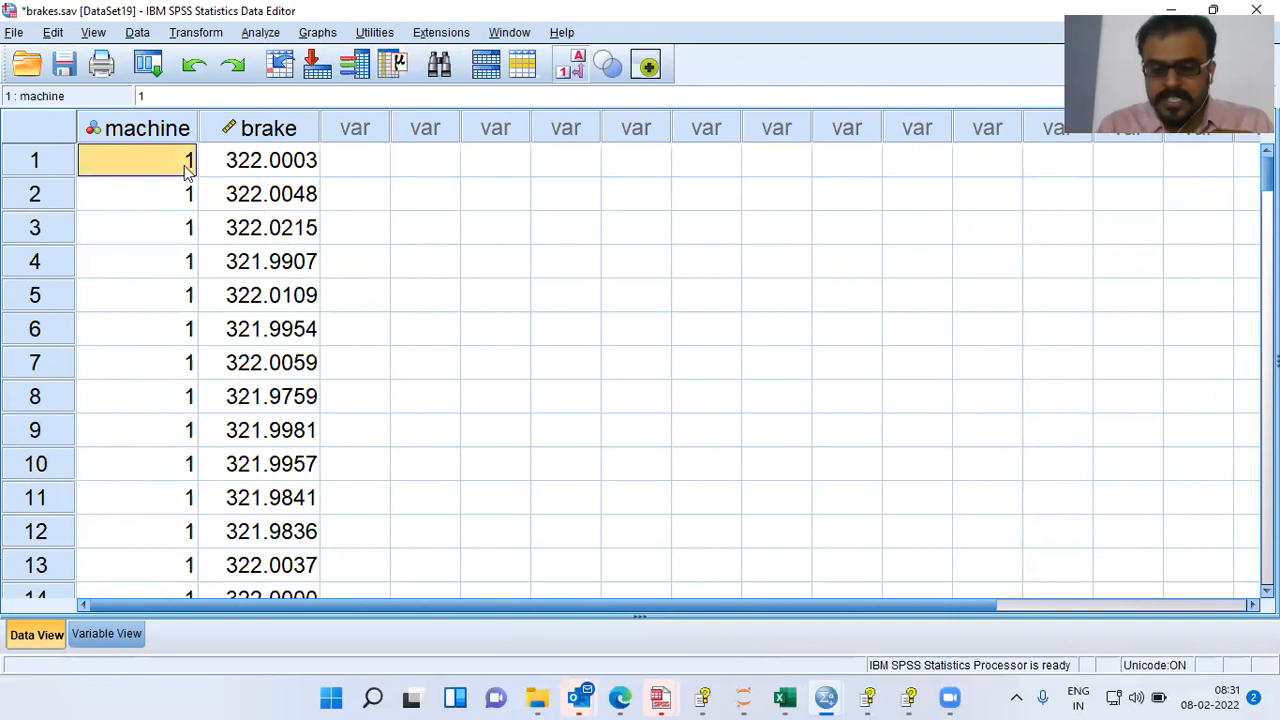
{"action": "key", "text": "ctrl+Down"}
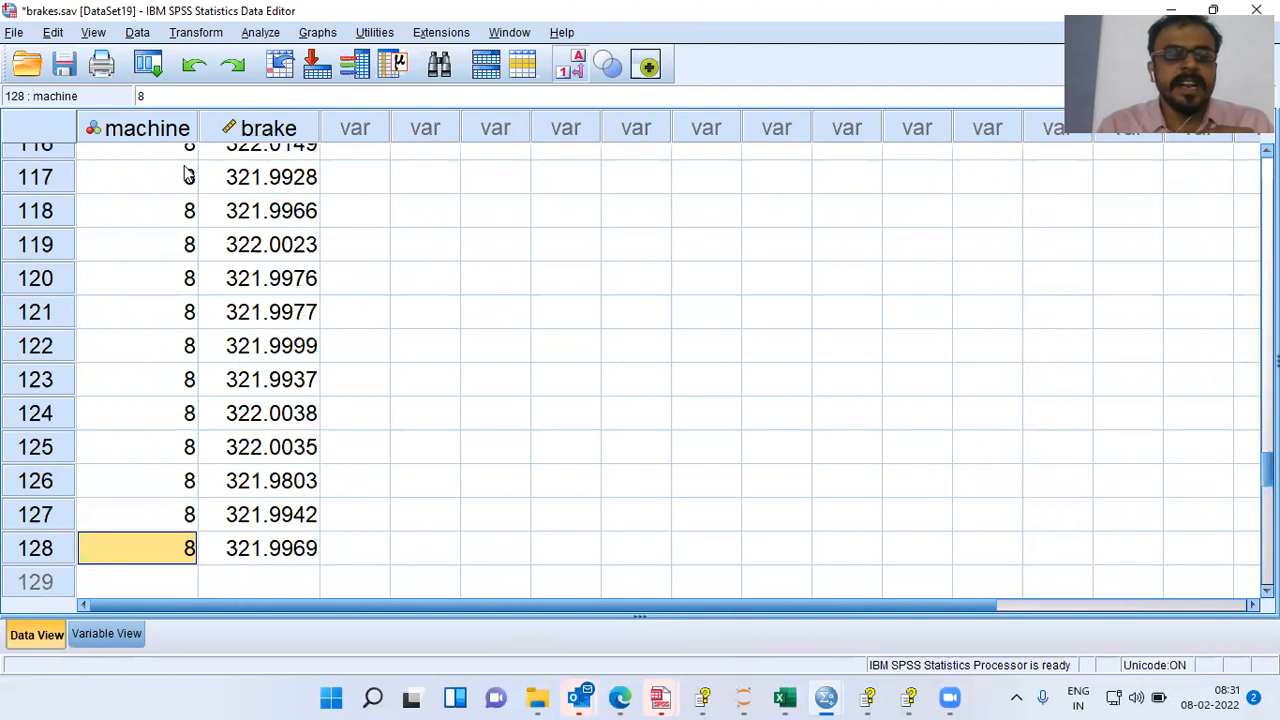
{"action": "key", "text": "ctrl+Up"}
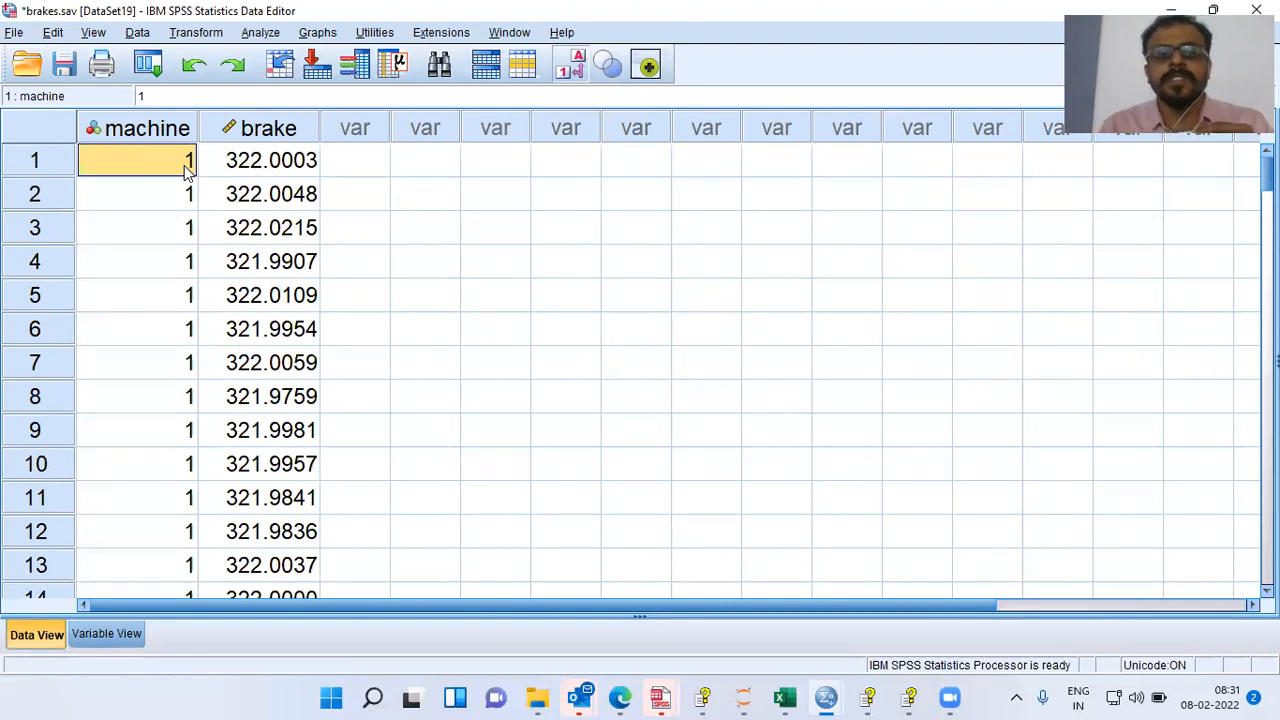
Compare the machine numbers with the brake diameters in the first few cases
{"action": "left_click", "coordinate": [264, 172]}
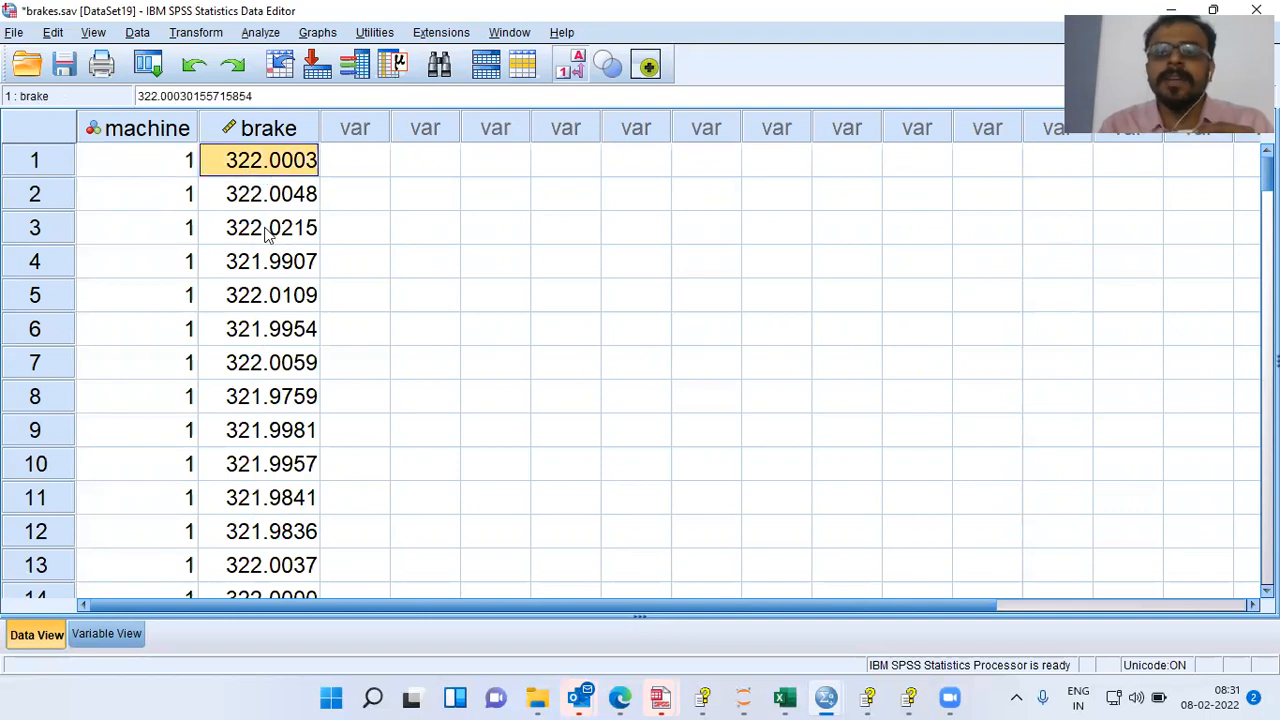
{"action": "left_click", "coordinate": [180, 172]}
{"action": "left_click", "coordinate": [251, 177]}
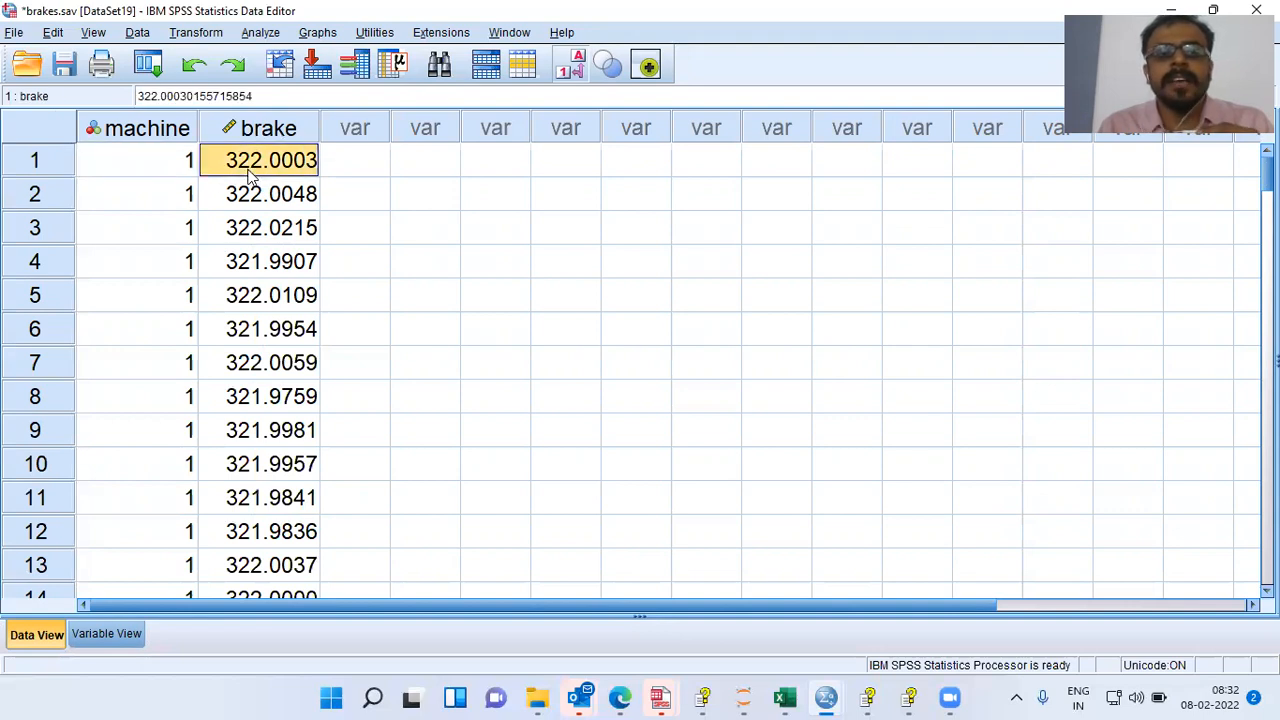
{"action": "left_click", "coordinate": [176, 200]}
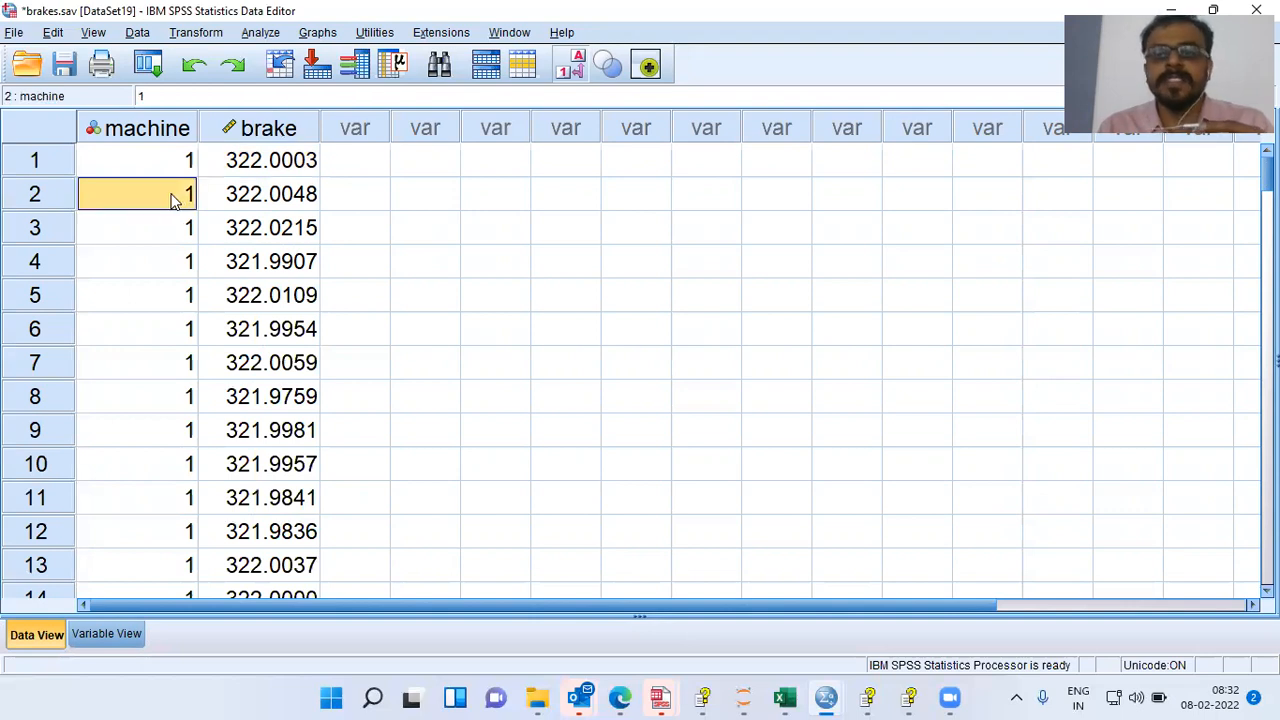
{"action": "left_click", "coordinate": [250, 207]}
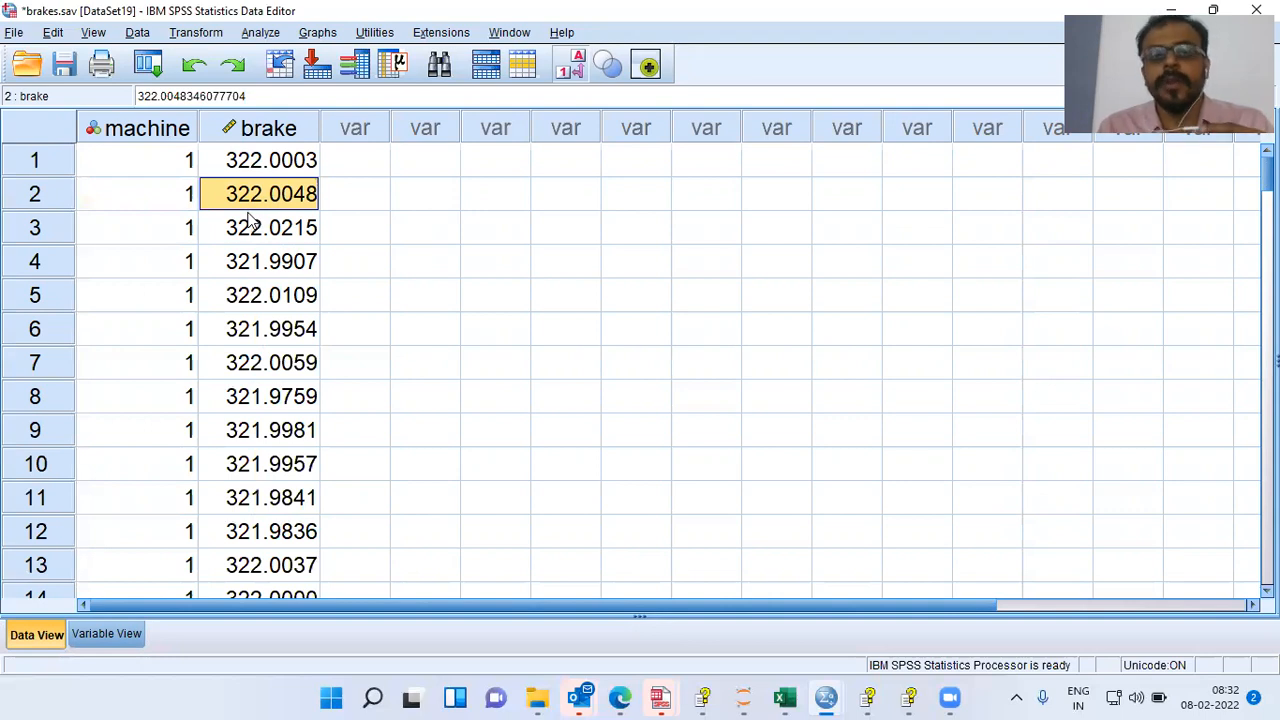
{"action": "left_click", "coordinate": [183, 231]}
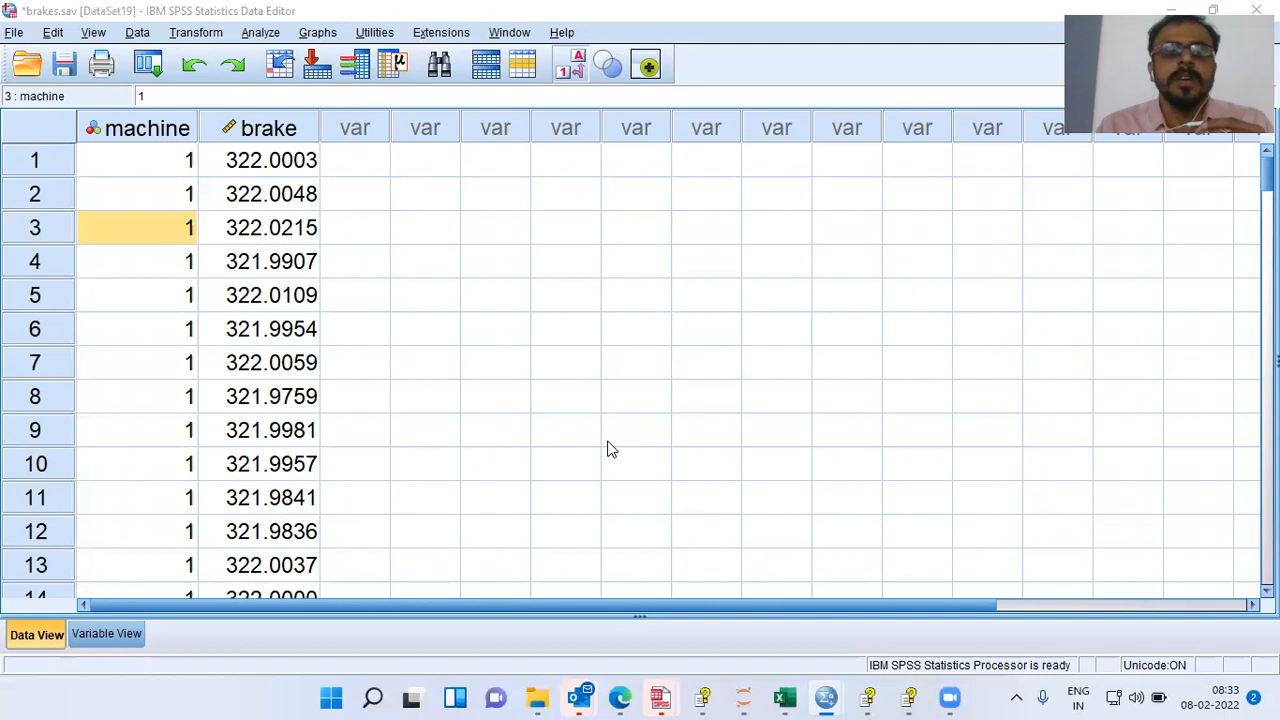
Start a One-Sample T Test and assign Disc Brake Diameter as its test variable
{"action": "left_click", "coordinate": [262, 33]}
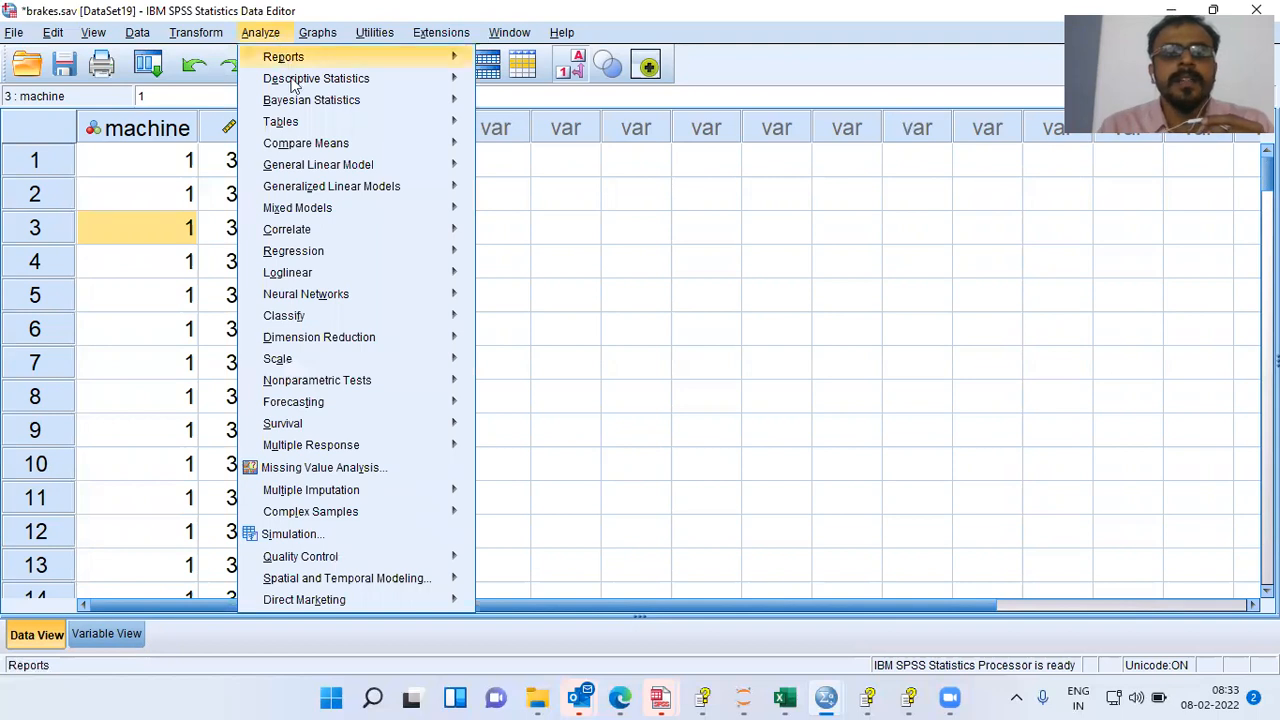
{"action": "mouse_move", "coordinate": [320, 145]}
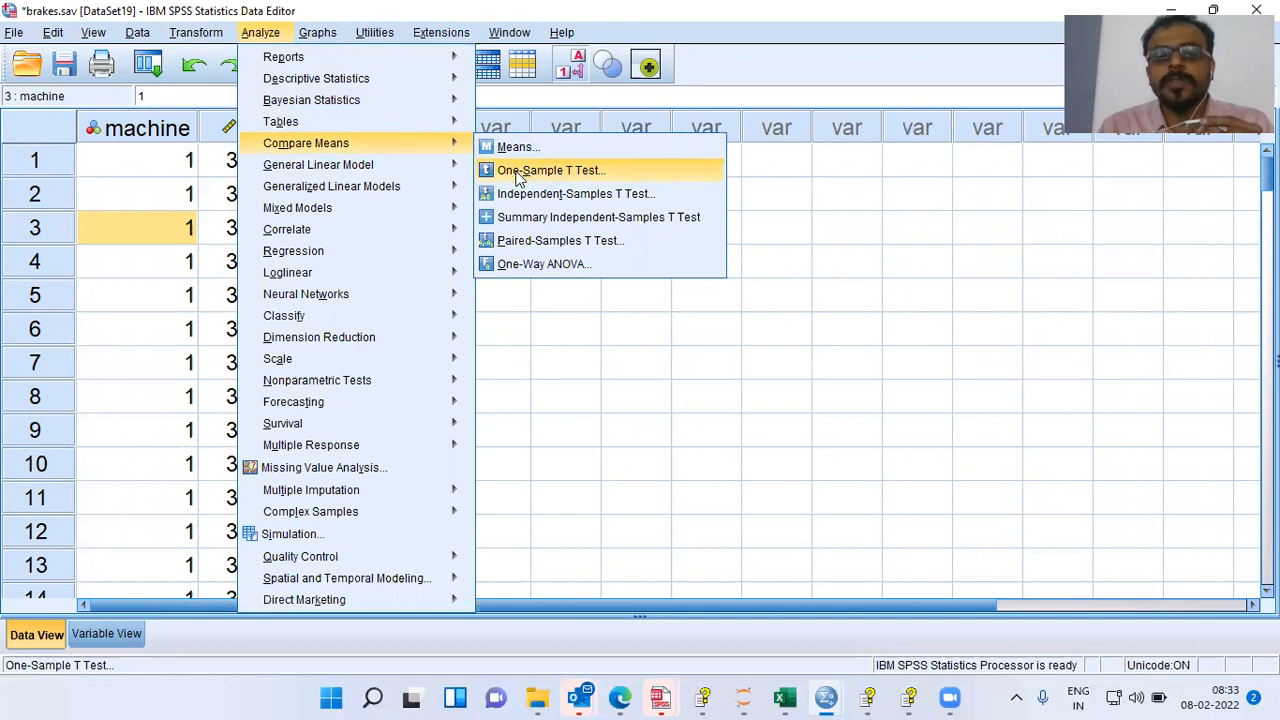
{"action": "left_click", "coordinate": [641, 172]}
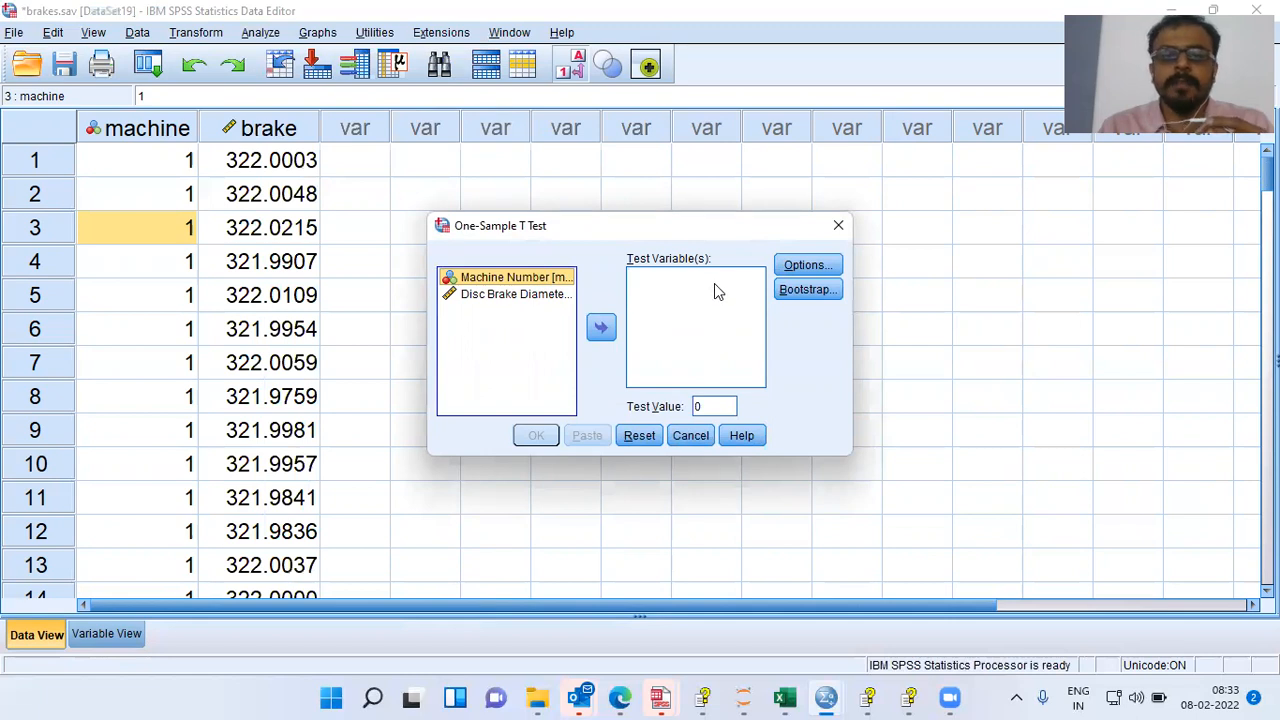
{"action": "left_click", "coordinate": [555, 295]}
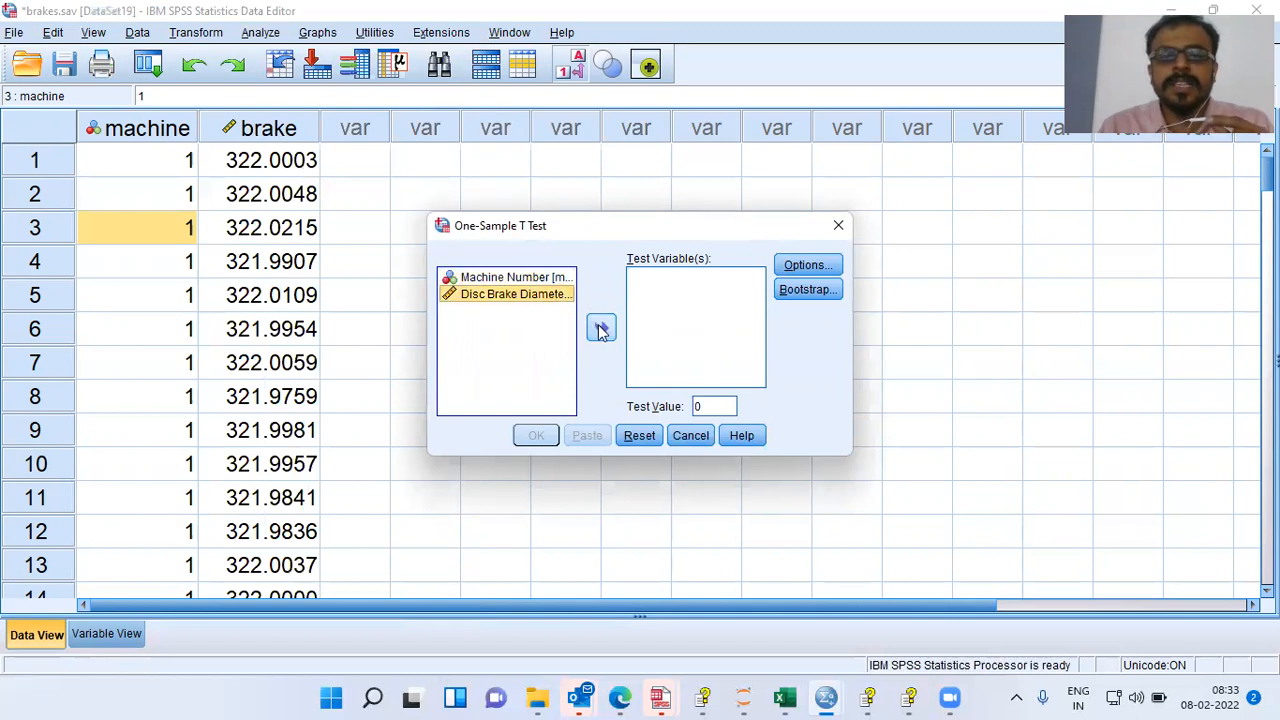
{"action": "left_click", "coordinate": [601, 329]}
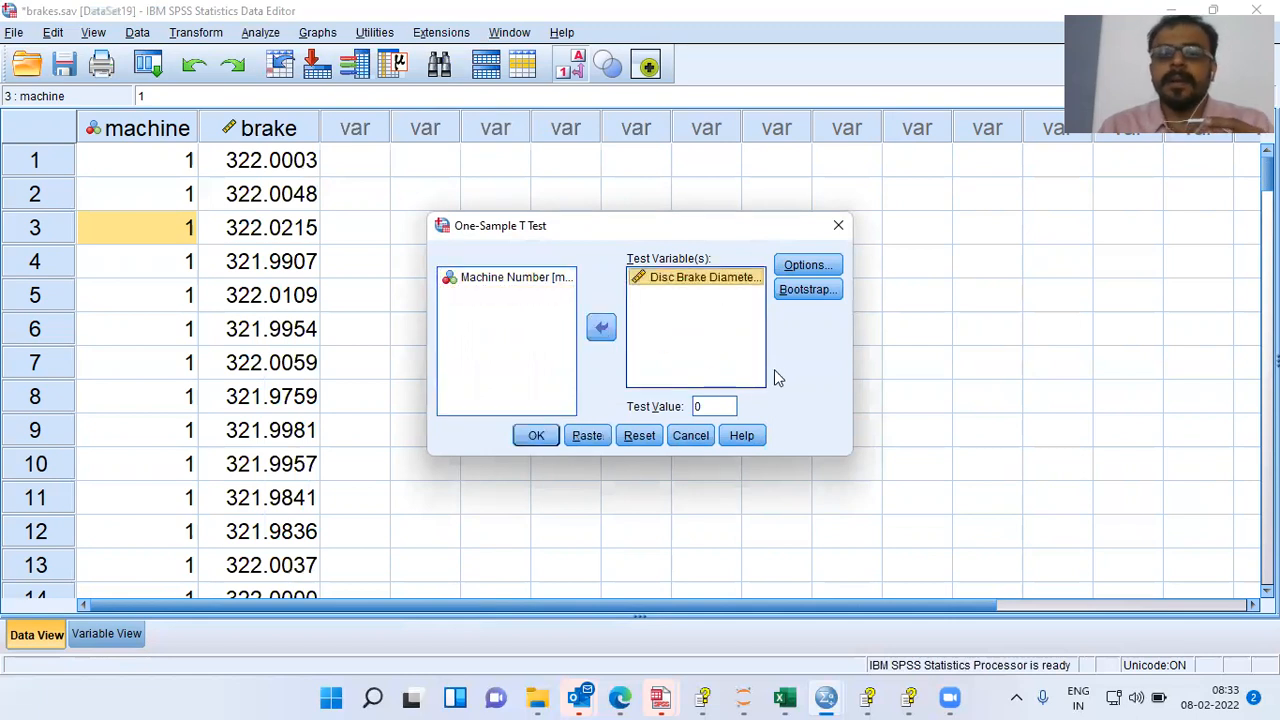
Set the test value to 322, keep the 95% confidence interval option, and run the t test
{"action": "double_click", "coordinate": [710, 406]}
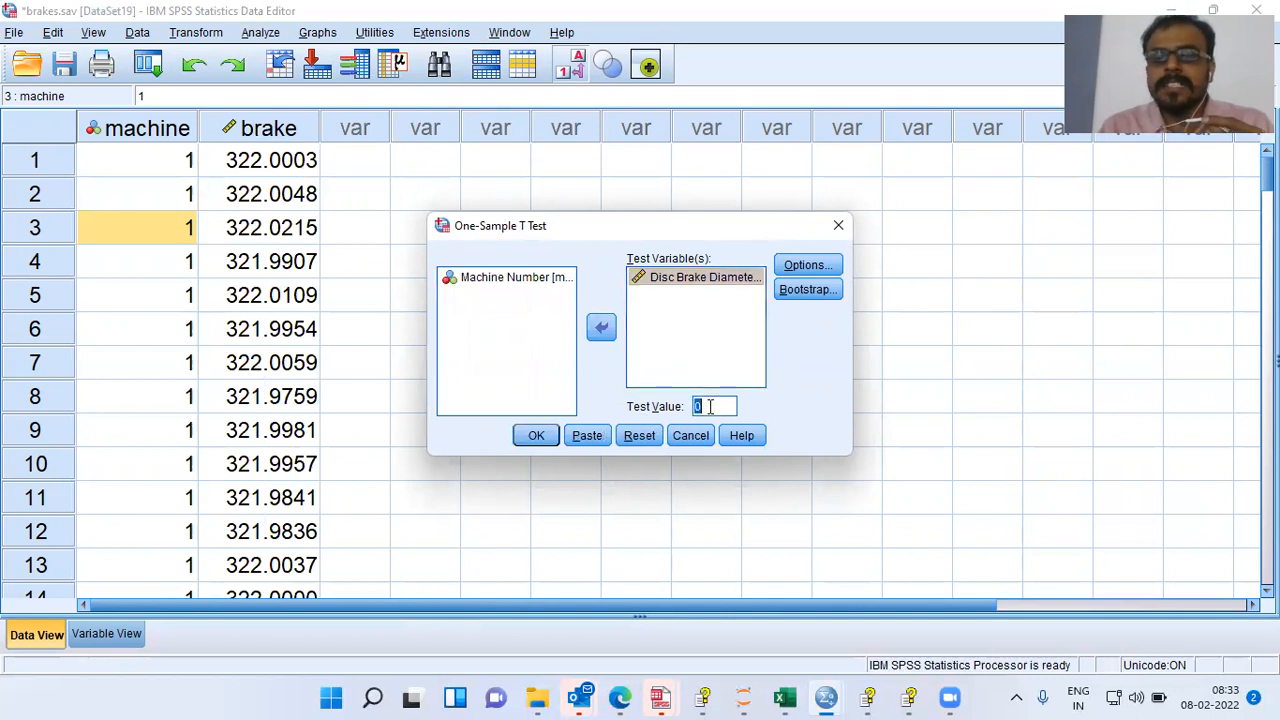
{"action": "key", "text": "BackSpace"}
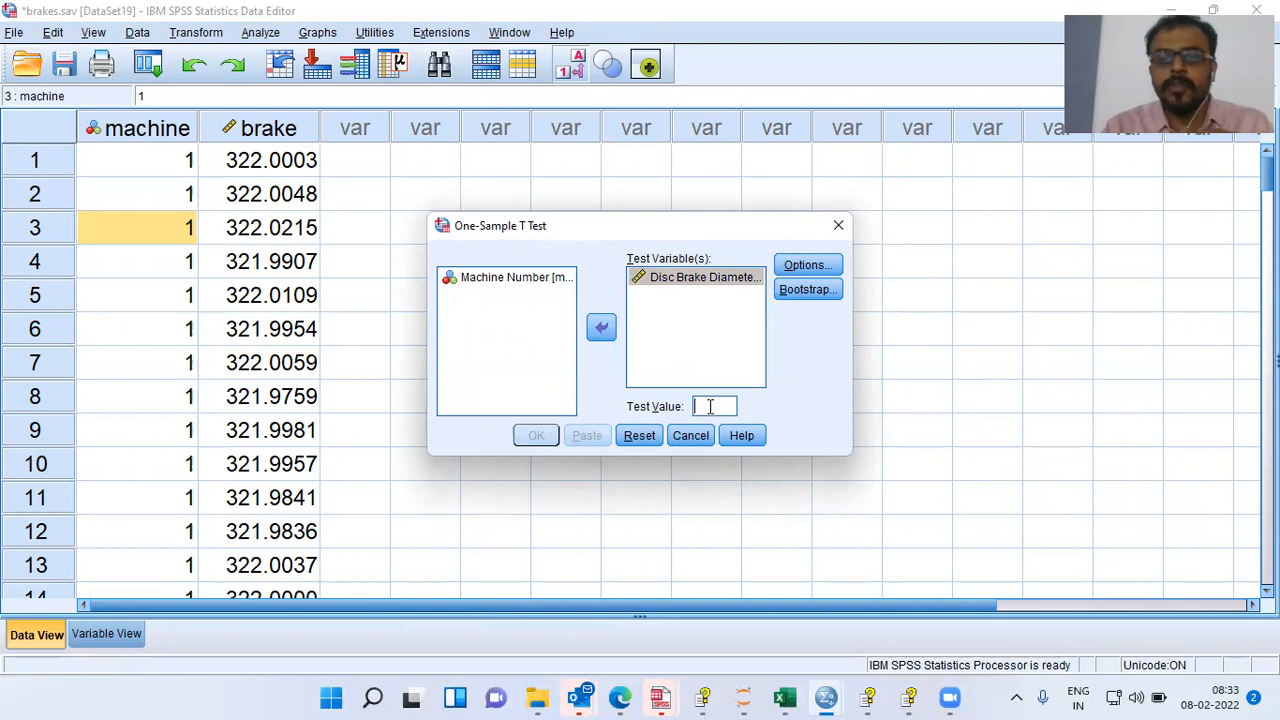
{"action": "type", "text": "322"}
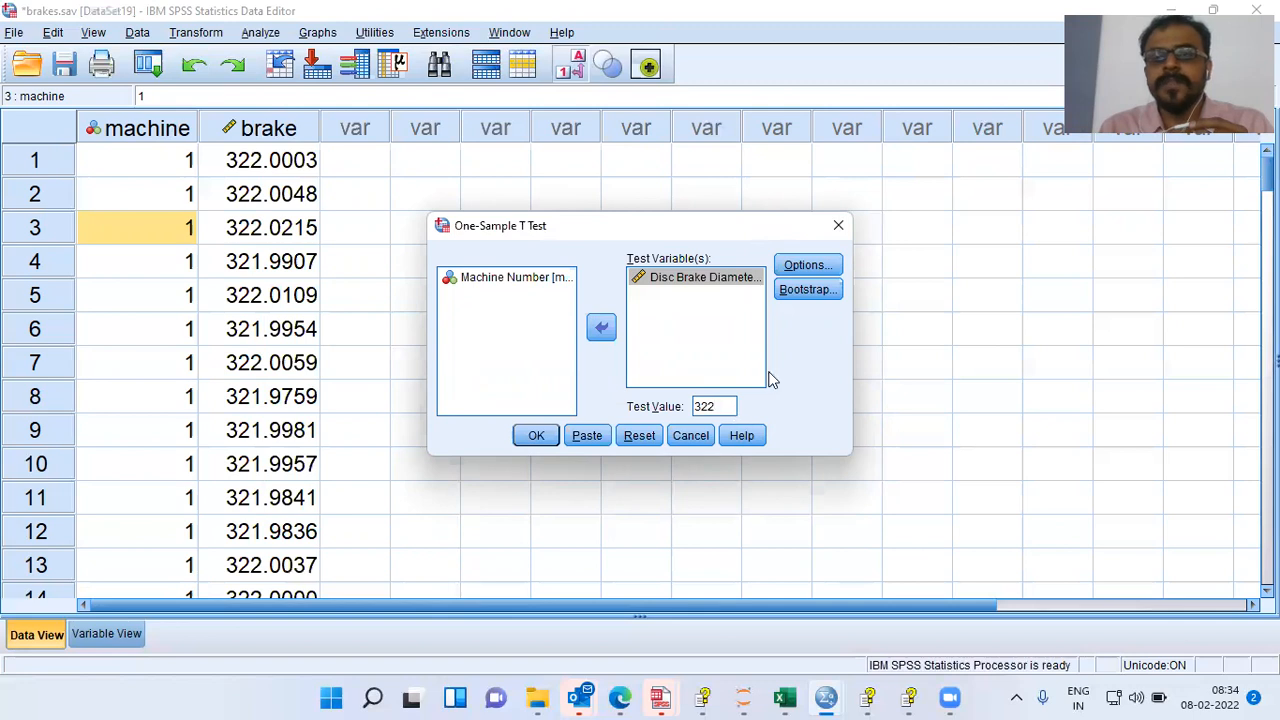
{"action": "left_click", "coordinate": [806, 266]}
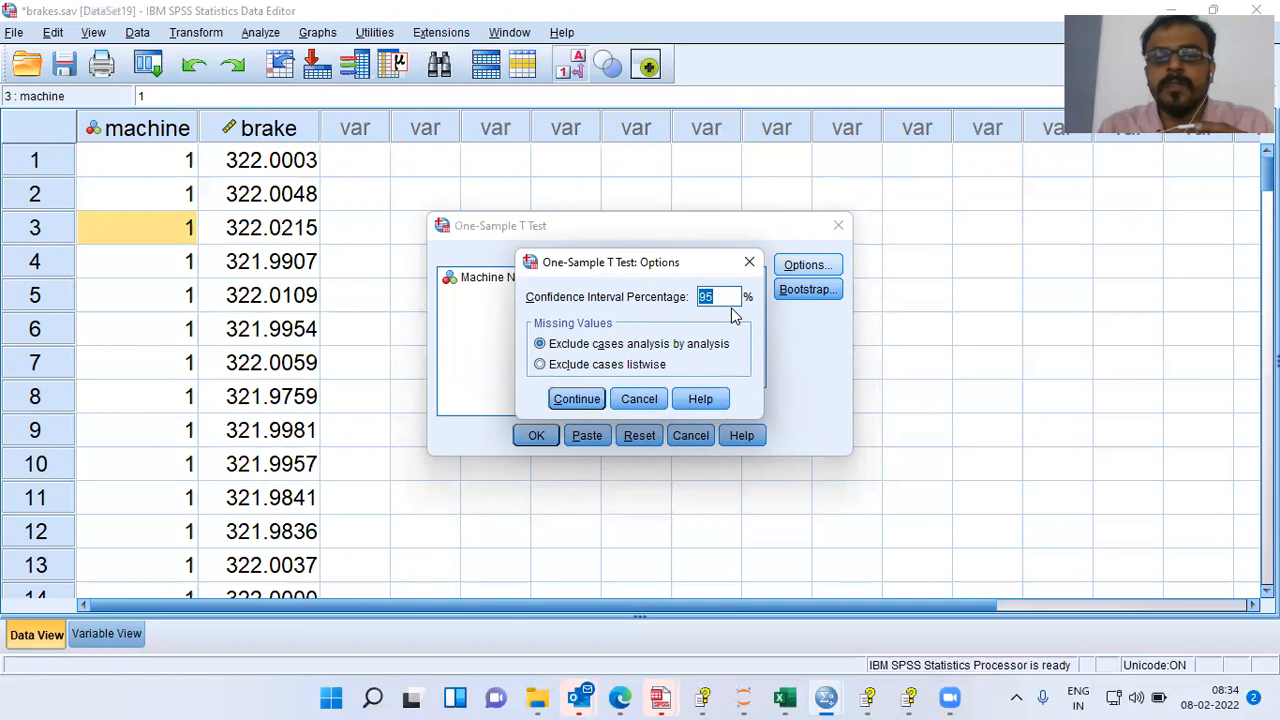
{"action": "left_click", "coordinate": [572, 400]}
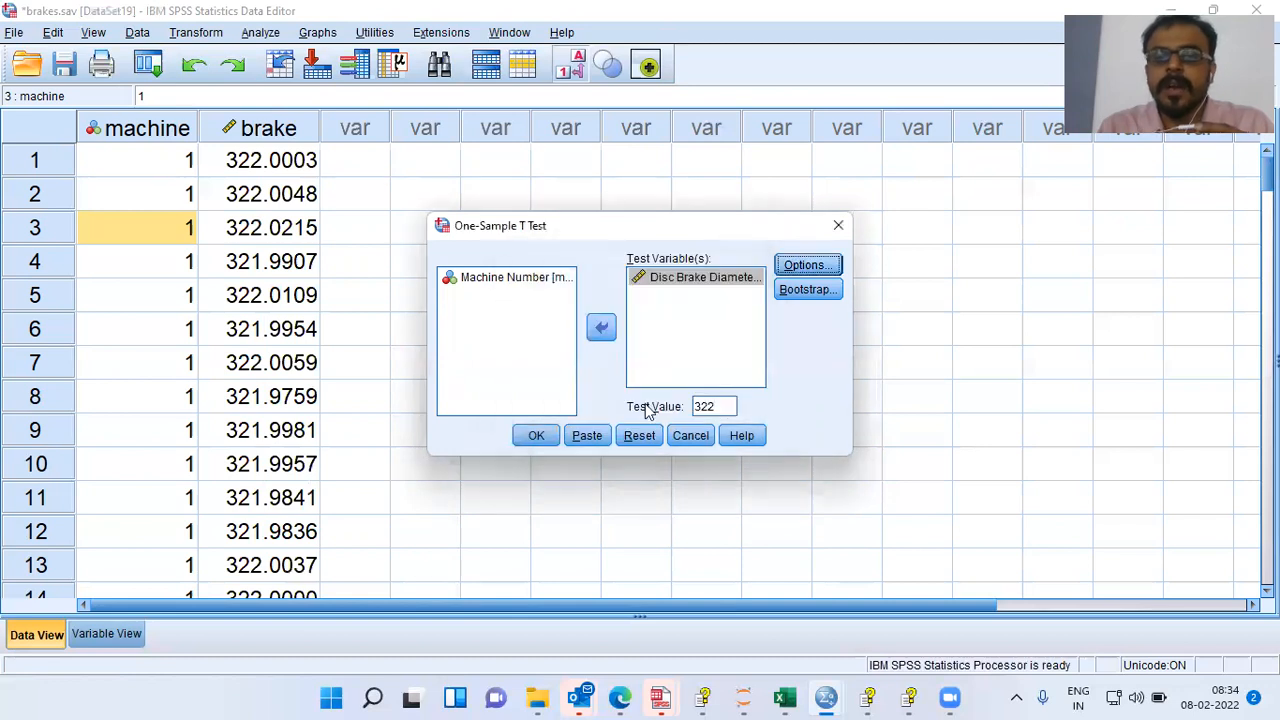
{"action": "left_click", "coordinate": [536, 437]}
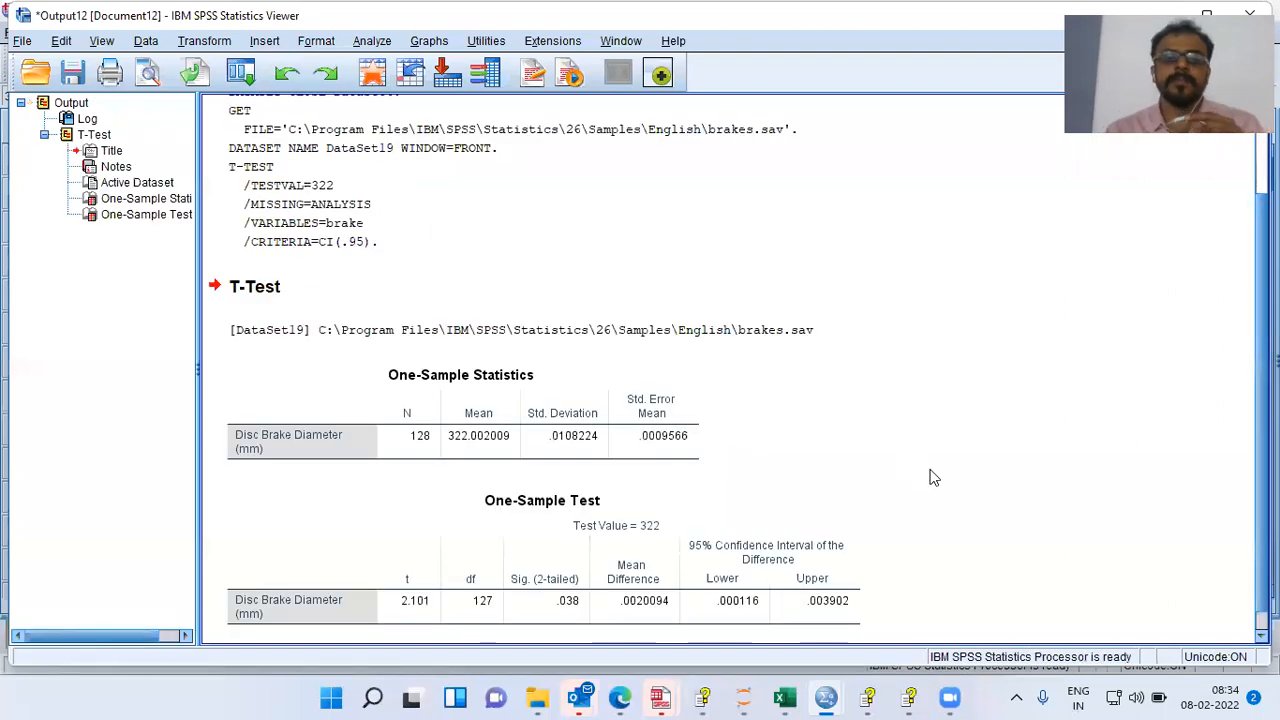
Examine the sample size, mean, standard deviation and standard error in the One-Sample Statistics table
{"action": "scroll", "coordinate": [921, 483], "scroll_direction": "down", "scroll_amount": 1}
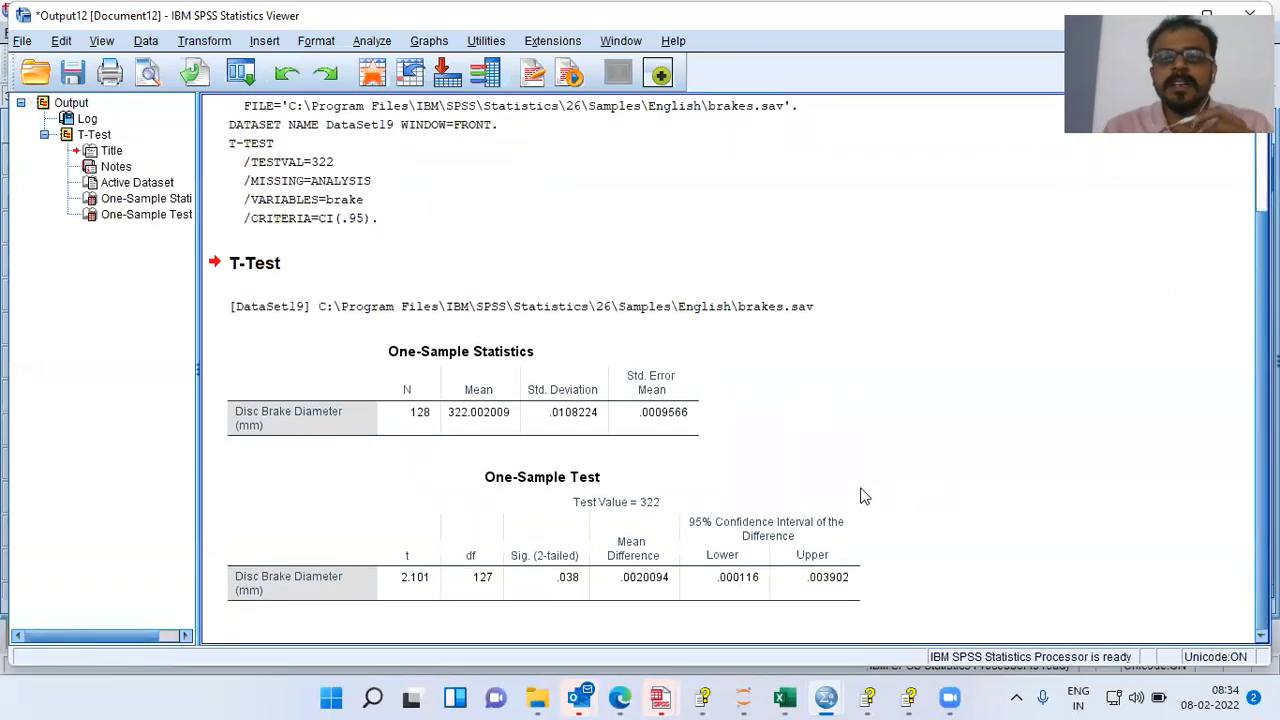
{"action": "left_click", "coordinate": [574, 438]}
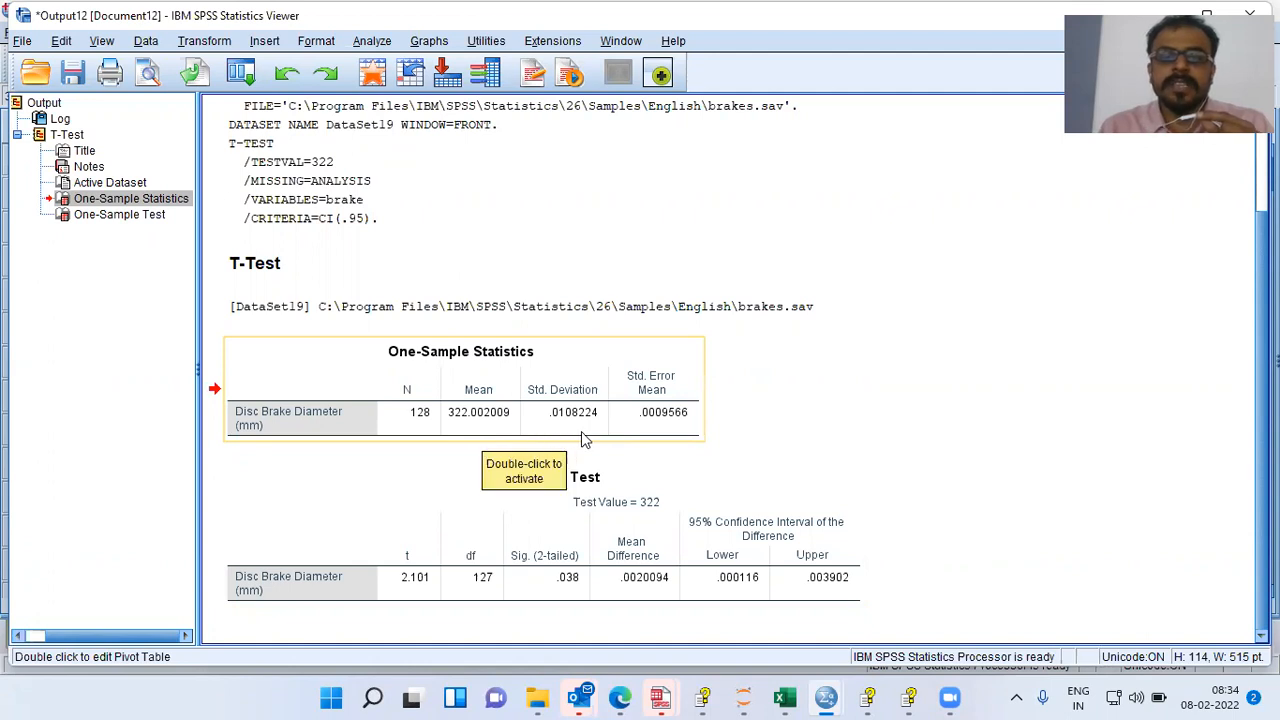
{"action": "left_click", "coordinate": [690, 432]}
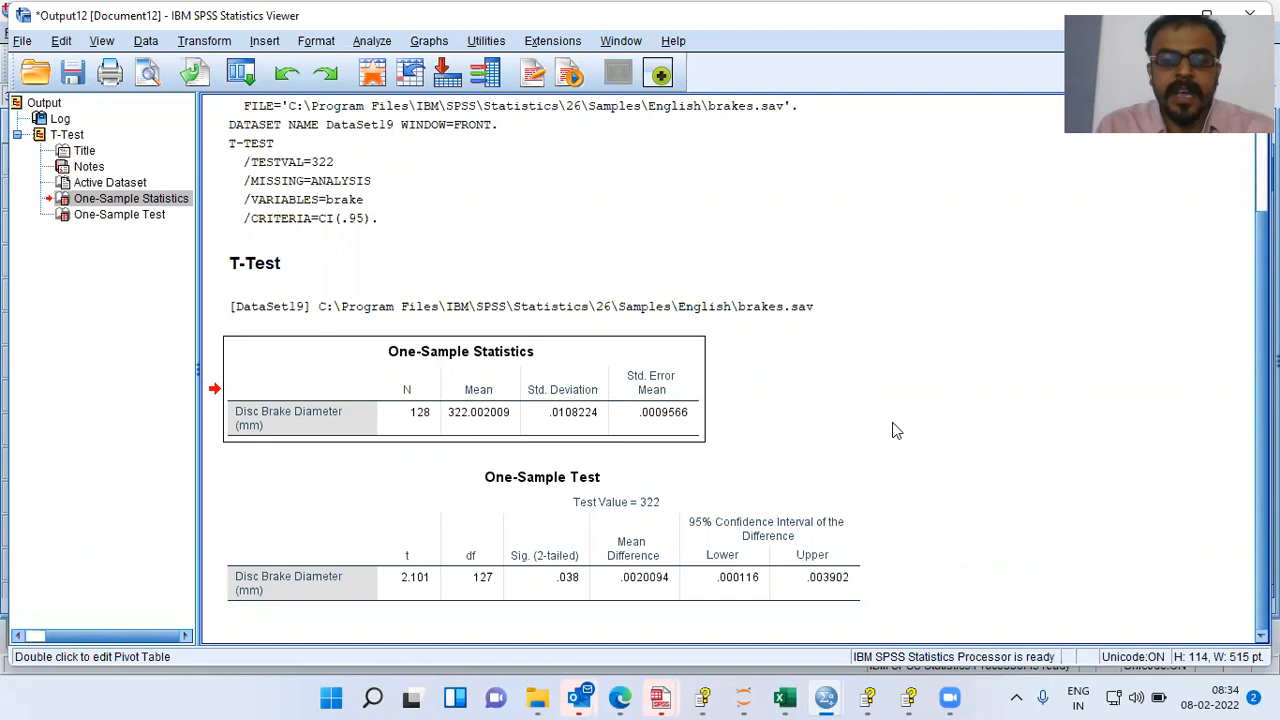
Examine the test value, t statistic, degrees of freedom and two-tailed significance in the One-Sample Test table
{"action": "left_click", "coordinate": [642, 518]}
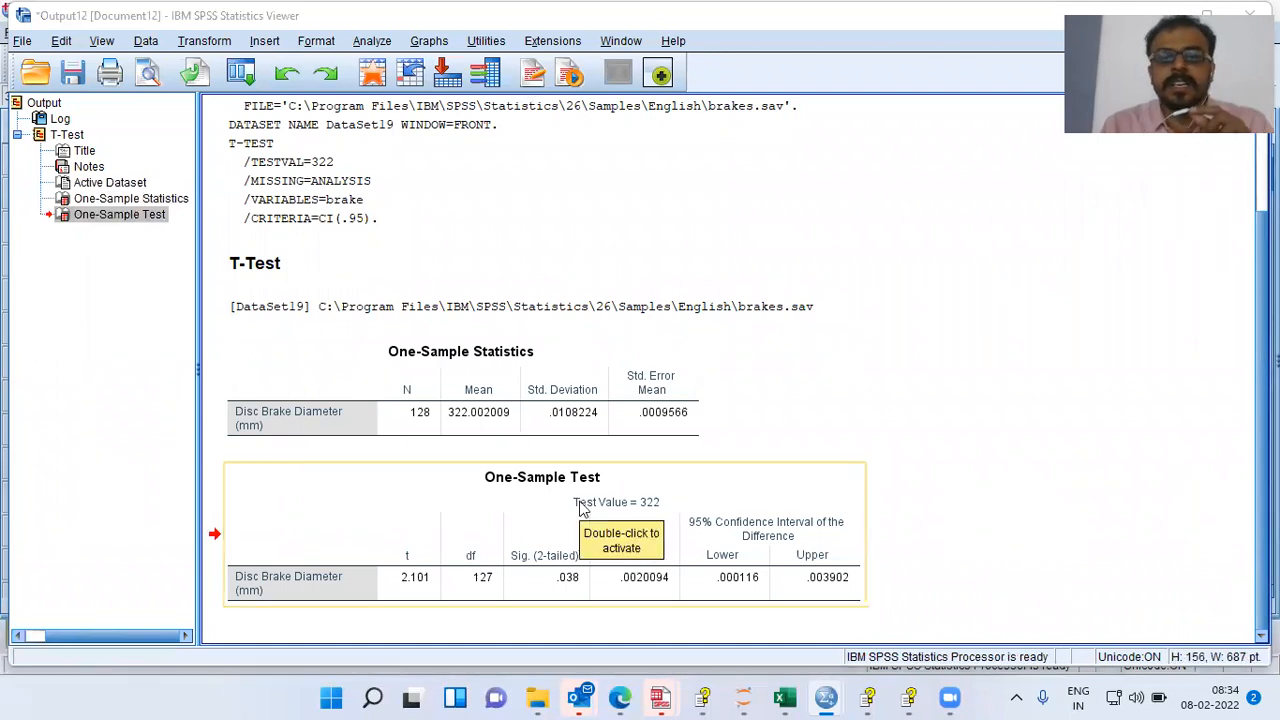
{"action": "left_click", "coordinate": [702, 504]}
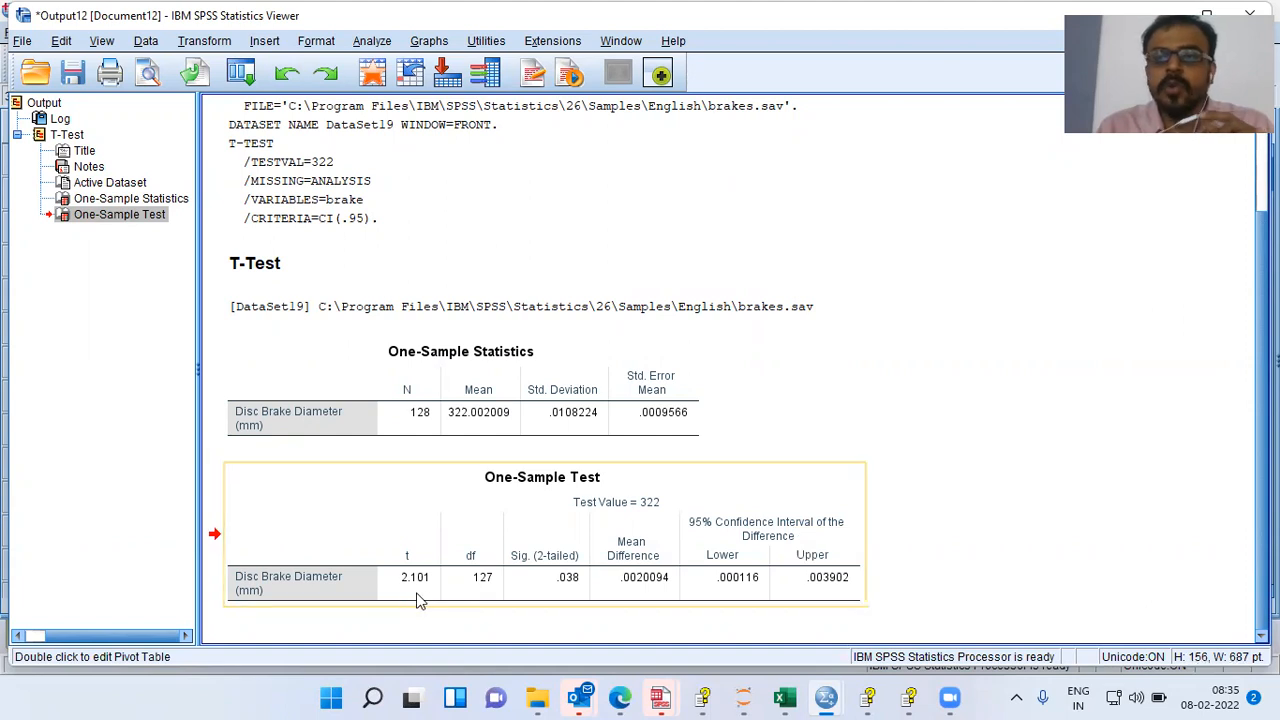
{"action": "left_click", "coordinate": [494, 598]}
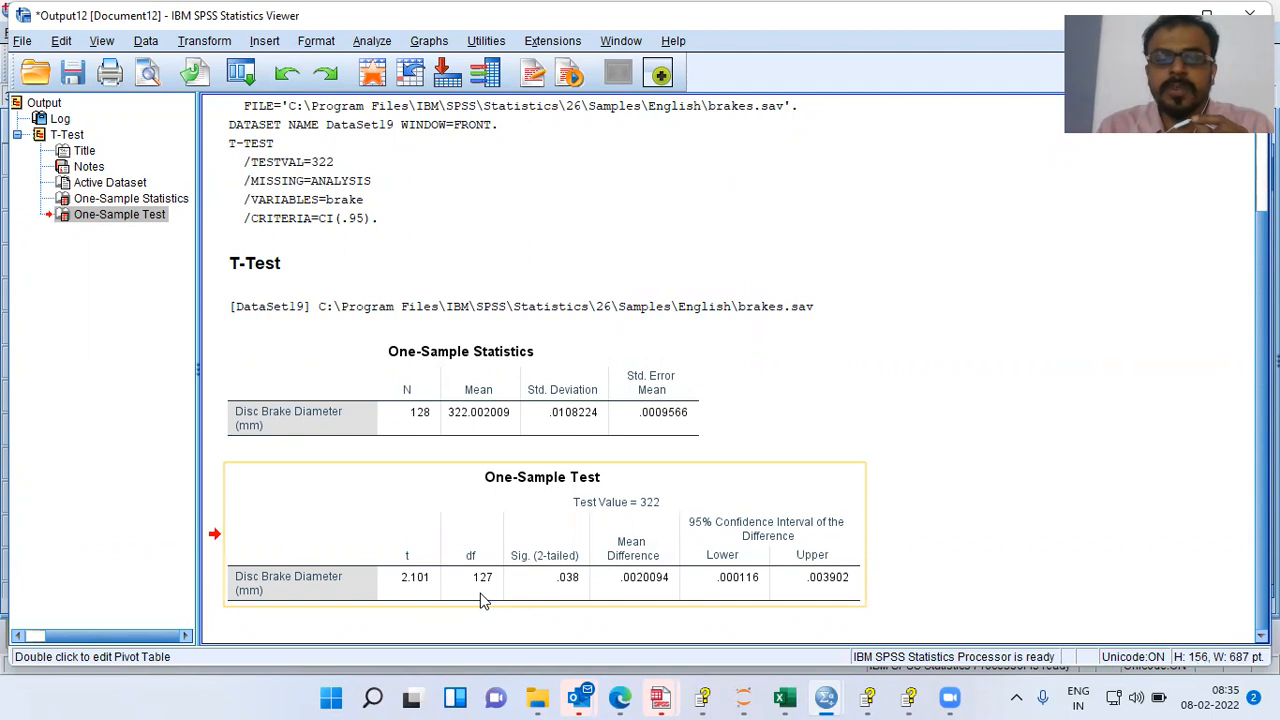
{"action": "left_click", "coordinate": [568, 596]}
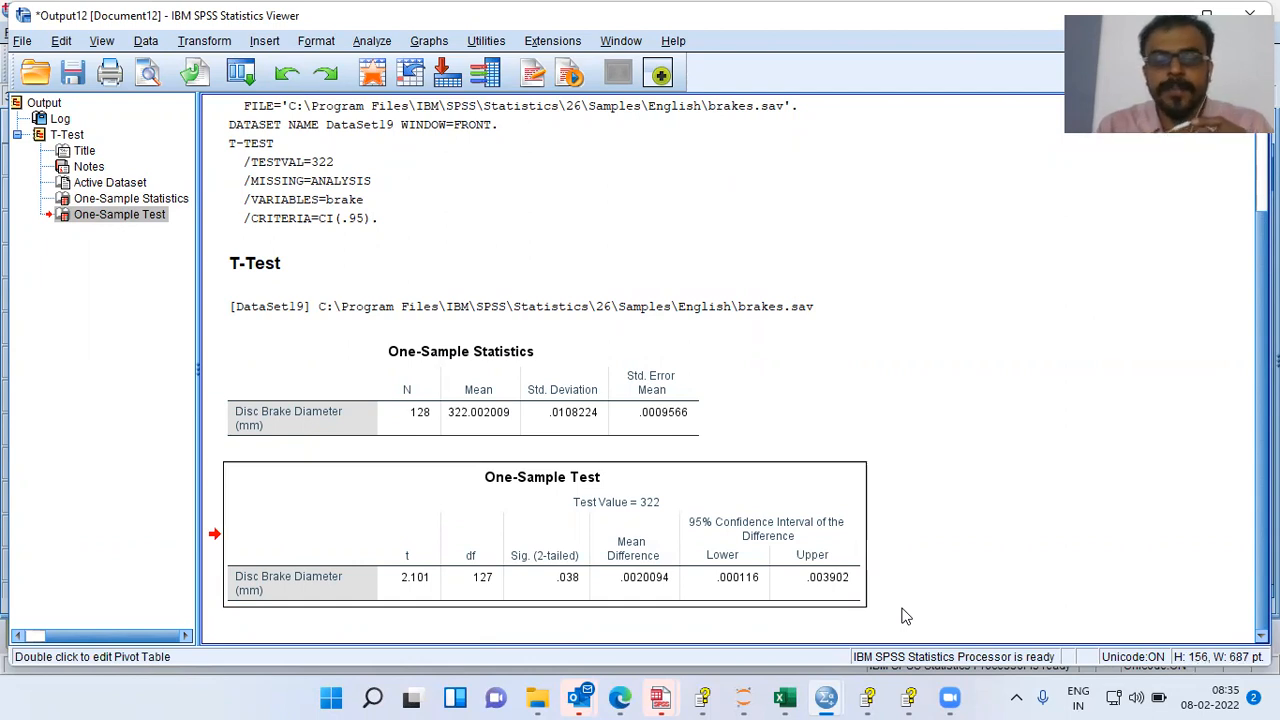
{"action": "left_click", "coordinate": [586, 587]}
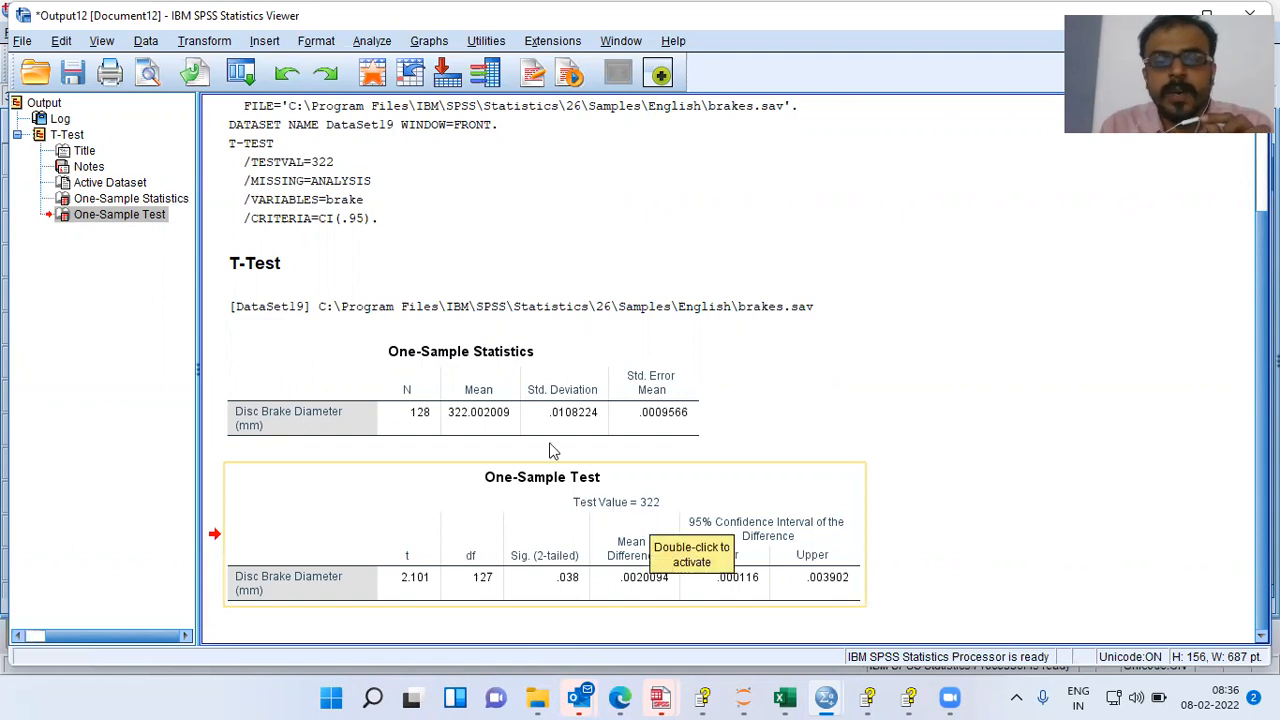
Compare the sample mean with the mean difference and the lower and upper confidence limits of the test
{"action": "left_click", "coordinate": [483, 424]}
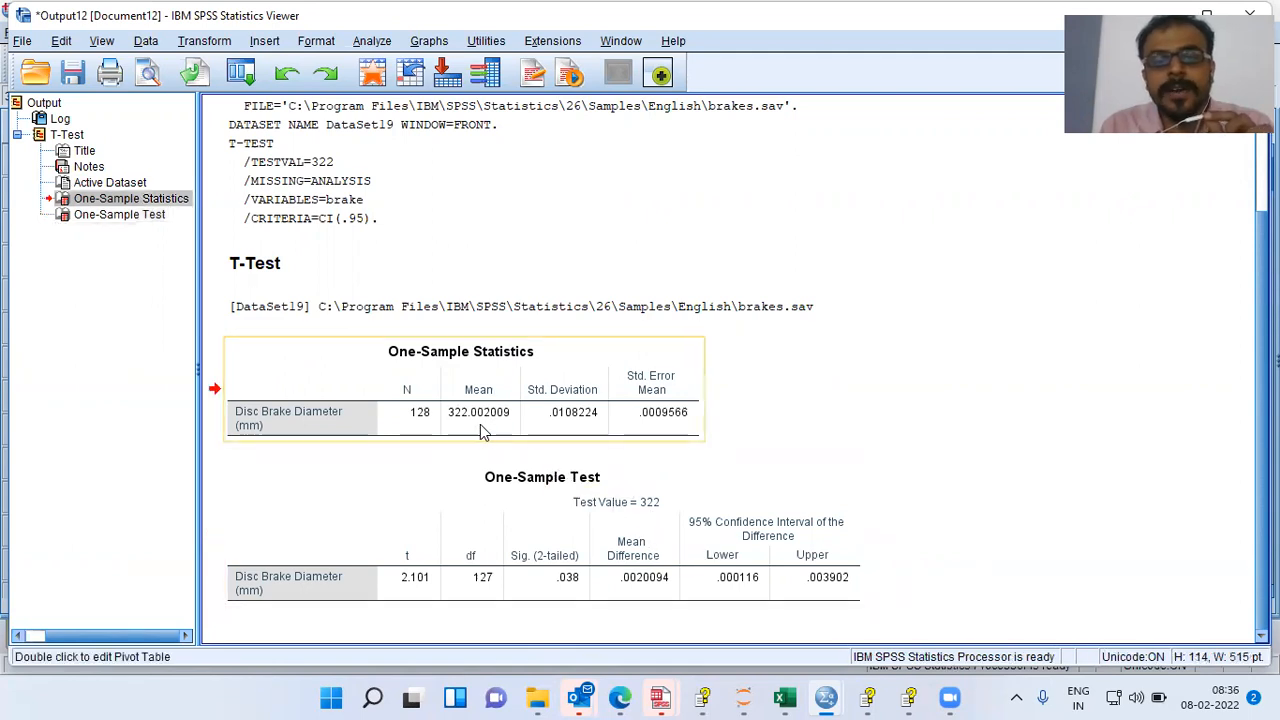
{"action": "left_click", "coordinate": [630, 597]}
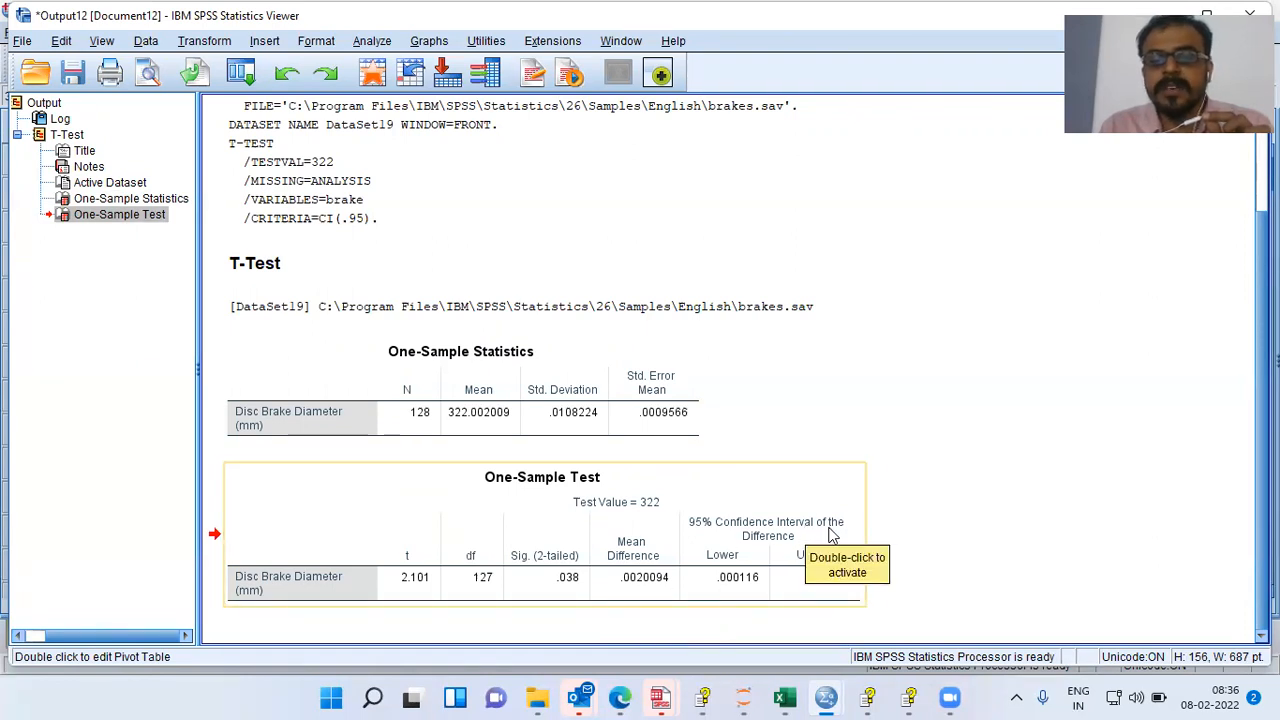
{"action": "left_click", "coordinate": [740, 597]}
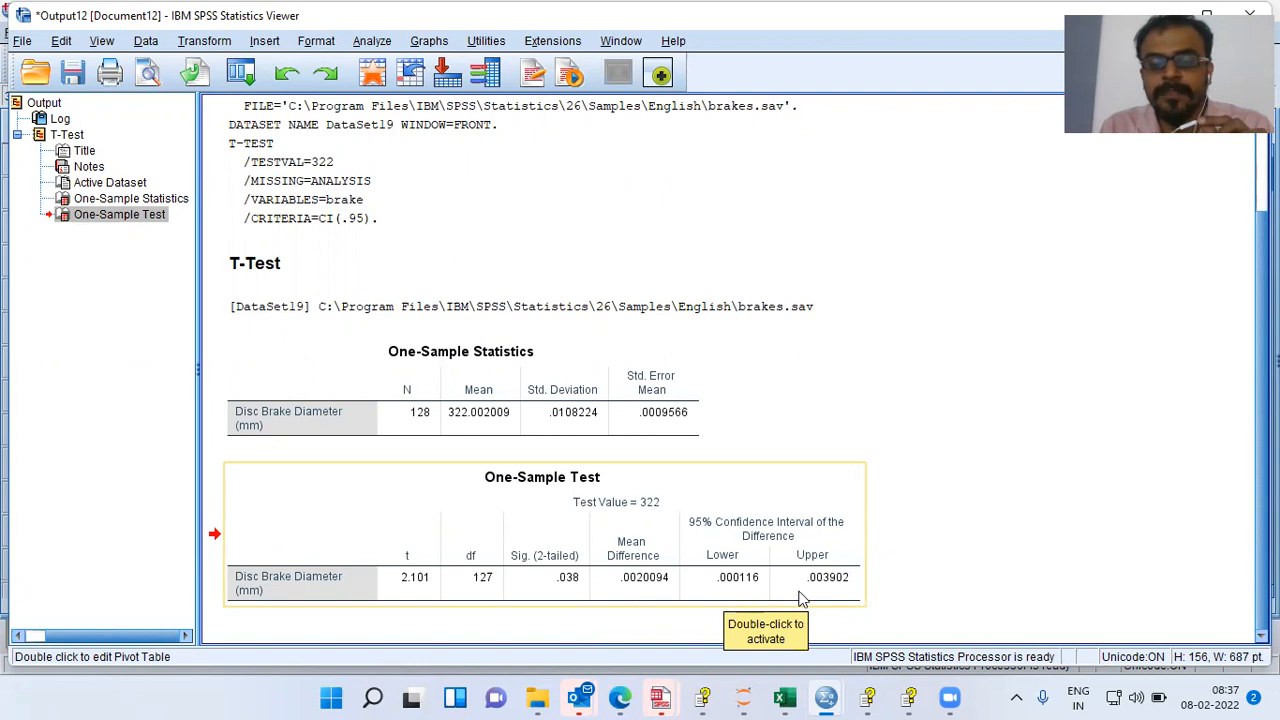
{"action": "double_click", "coordinate": [828, 600]}
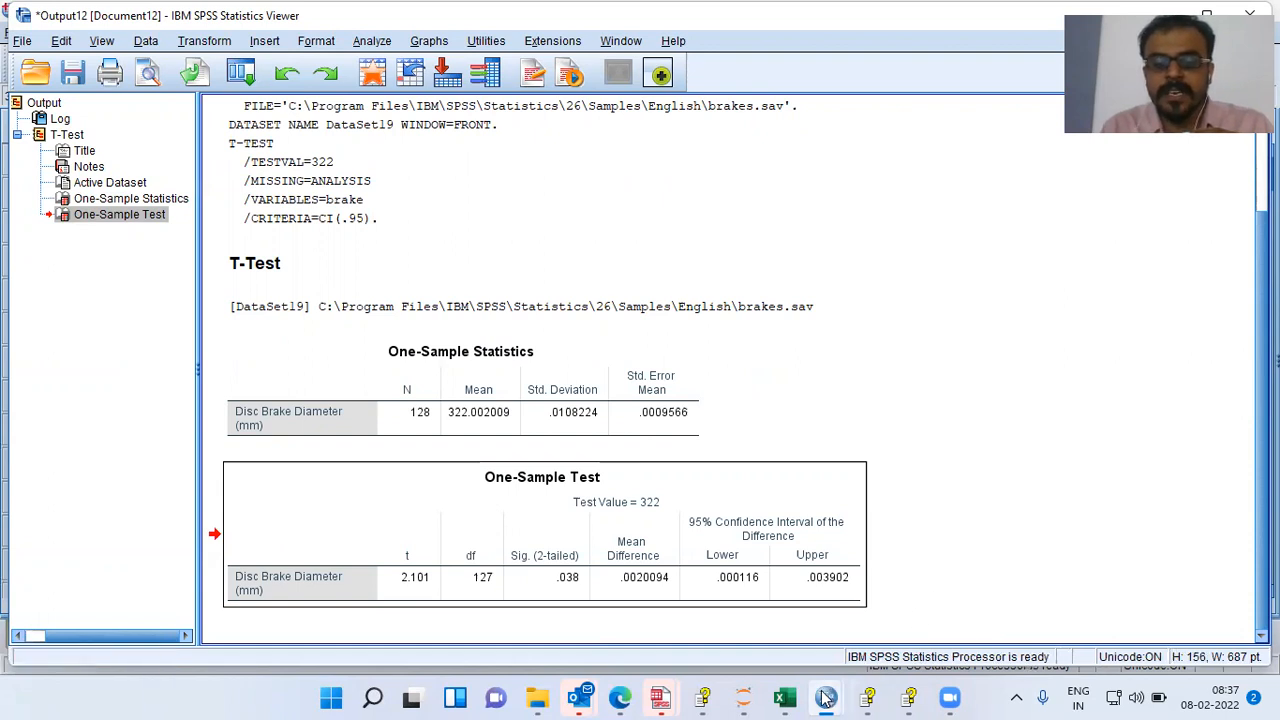
Return to the brakes.sav data, select the brake column, and check it through the last case and back
{"action": "mouse_move", "coordinate": [825, 697]}
{"action": "left_click", "coordinate": [988, 589]}
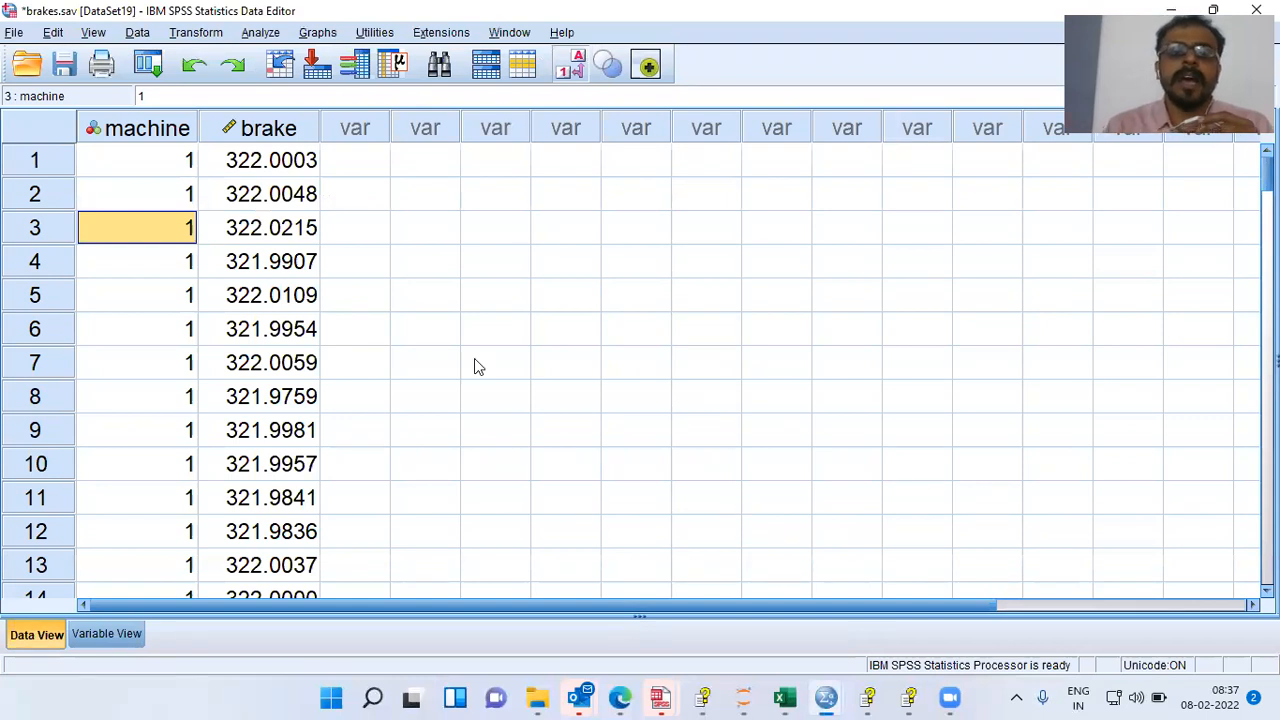
{"action": "left_click", "coordinate": [298, 140]}
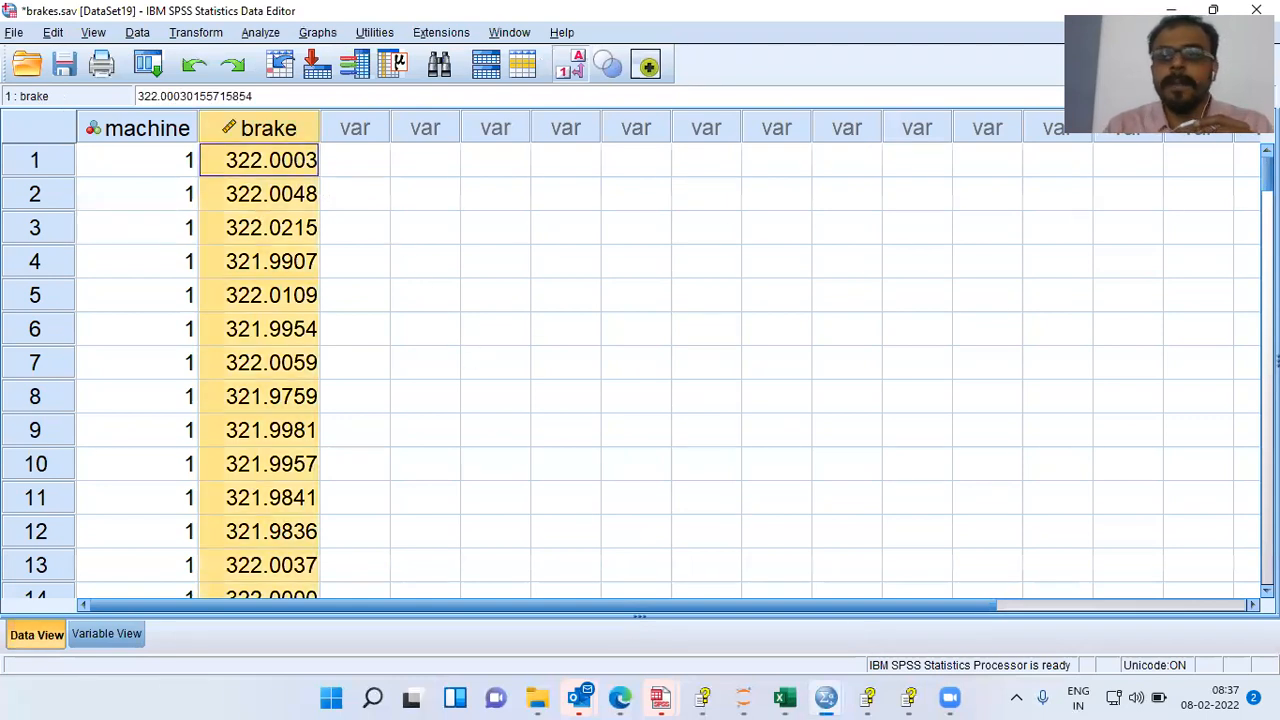
{"action": "scroll", "coordinate": [640, 370], "scroll_direction": "down", "scroll_amount": 20}
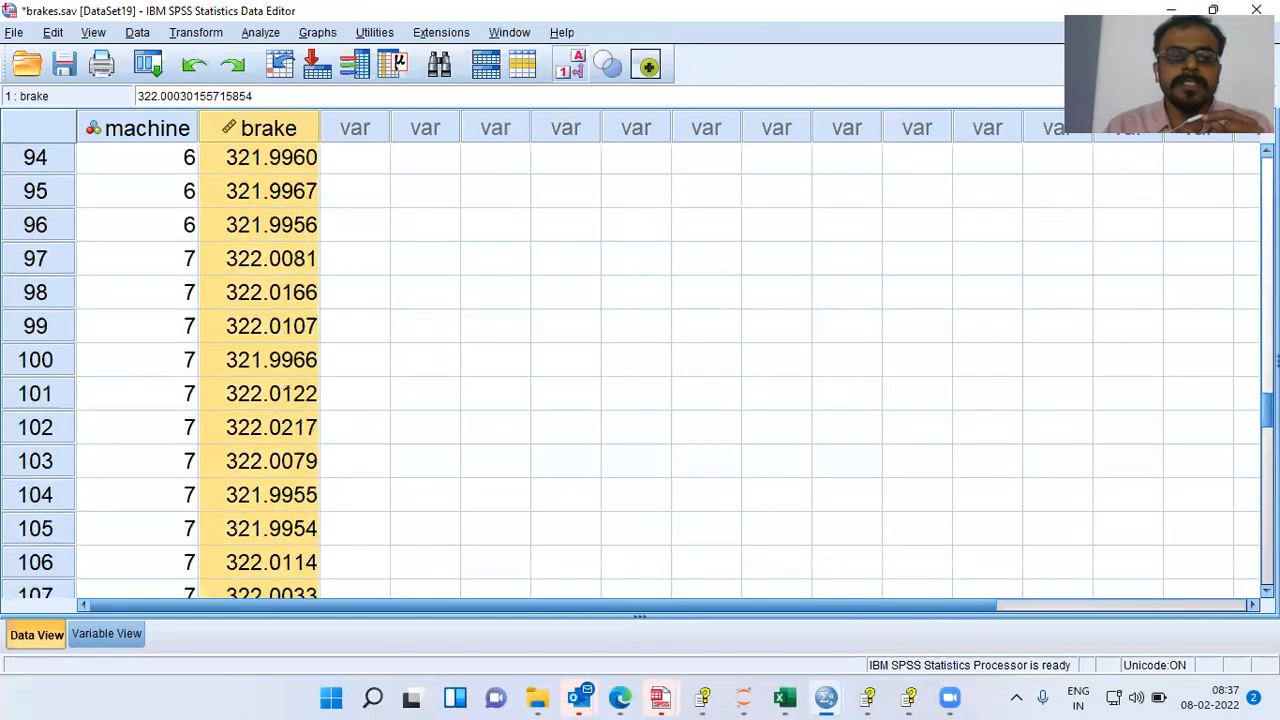
{"action": "scroll", "coordinate": [640, 370], "scroll_direction": "up", "scroll_amount": 9}
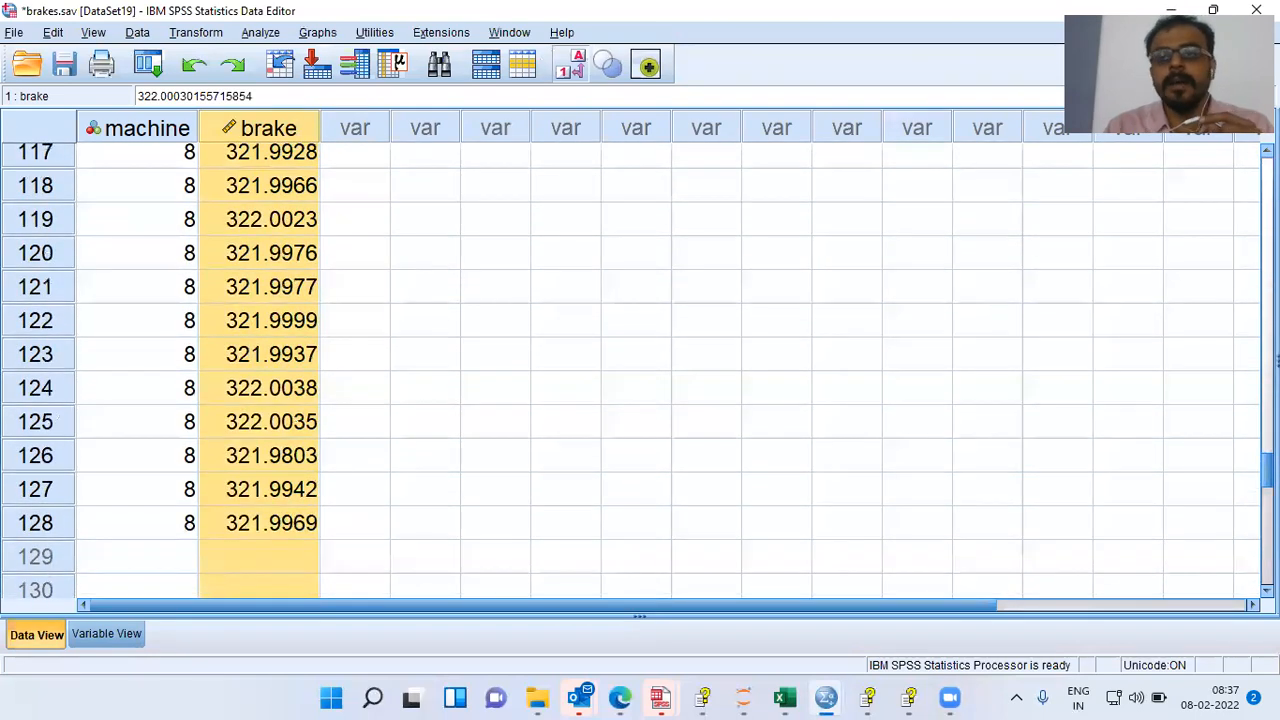
{"action": "scroll", "coordinate": [640, 370], "scroll_direction": "up", "scroll_amount": 20}
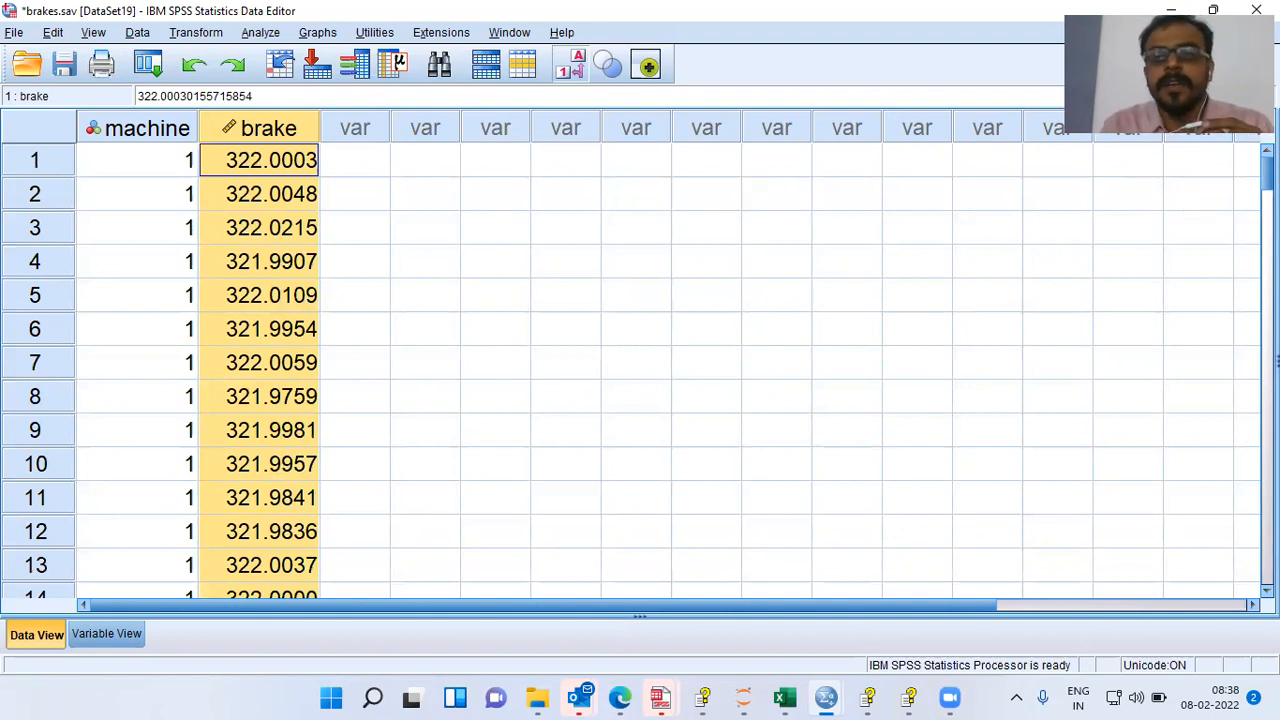
Review how the brake diameters are grouped by machine number across the cases, and return to the first case
{"action": "scroll", "coordinate": [640, 370], "scroll_direction": "down", "scroll_amount": 16}
{"action": "scroll", "coordinate": [640, 370], "scroll_direction": "up", "scroll_amount": 16}
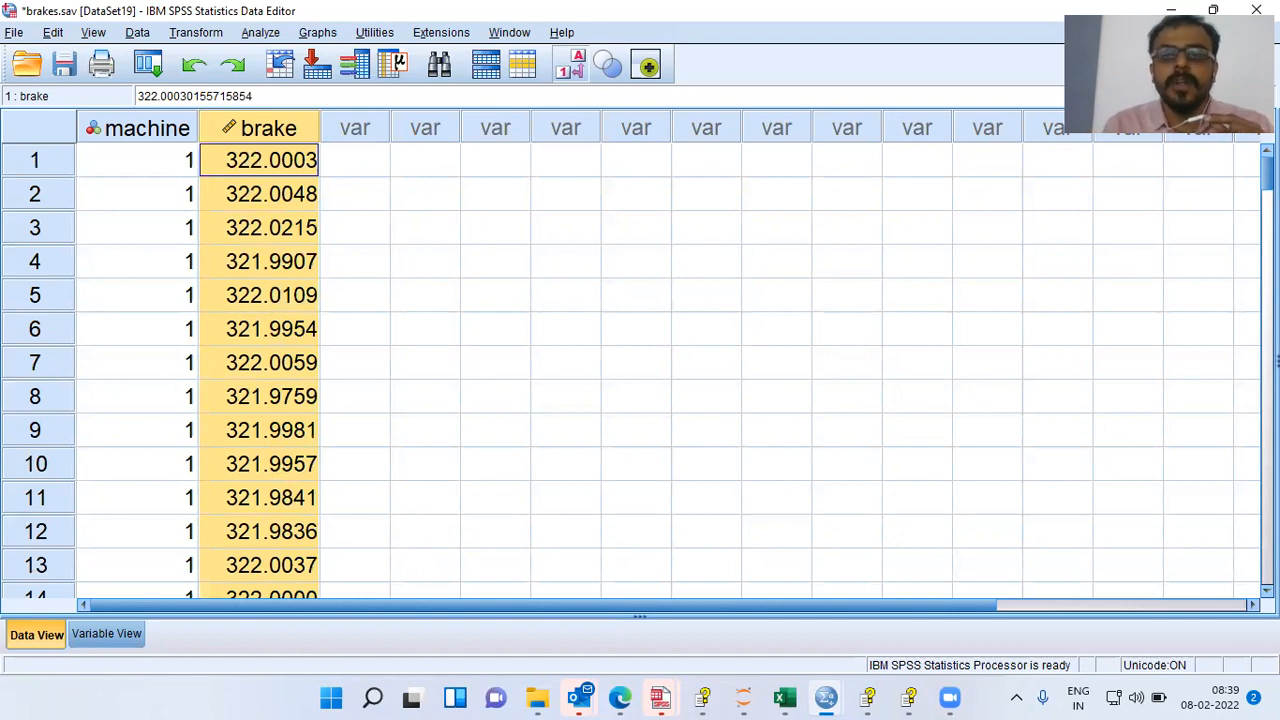
{"action": "scroll", "coordinate": [632, 371], "scroll_direction": "down", "scroll_amount": 5}
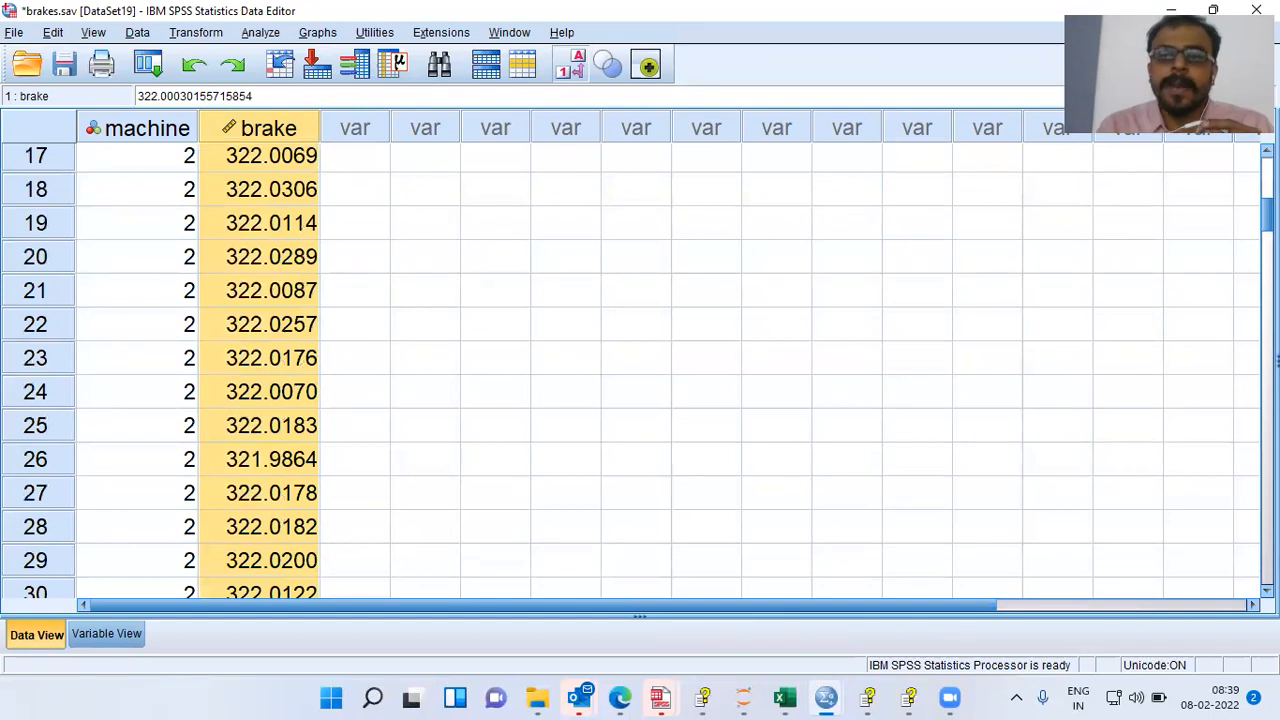
{"action": "scroll", "coordinate": [632, 371], "scroll_direction": "down", "scroll_amount": 7}
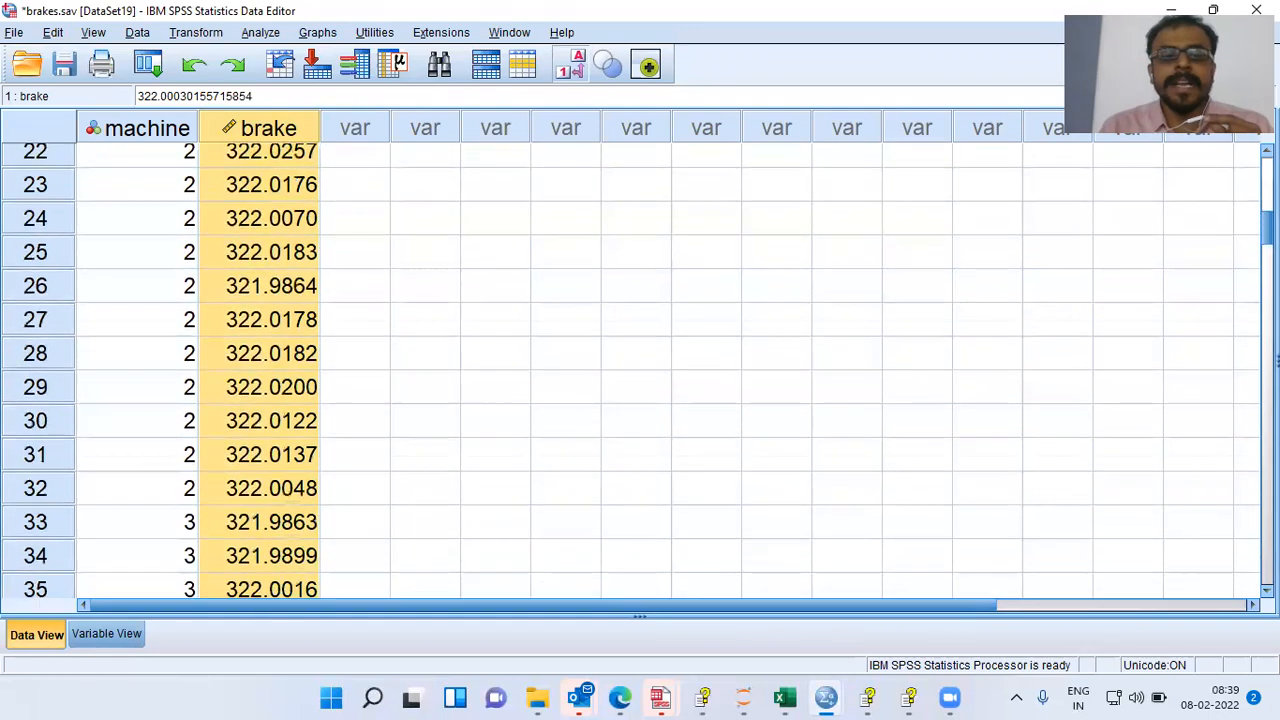
{"action": "scroll", "coordinate": [632, 371], "scroll_direction": "down", "scroll_amount": 20}
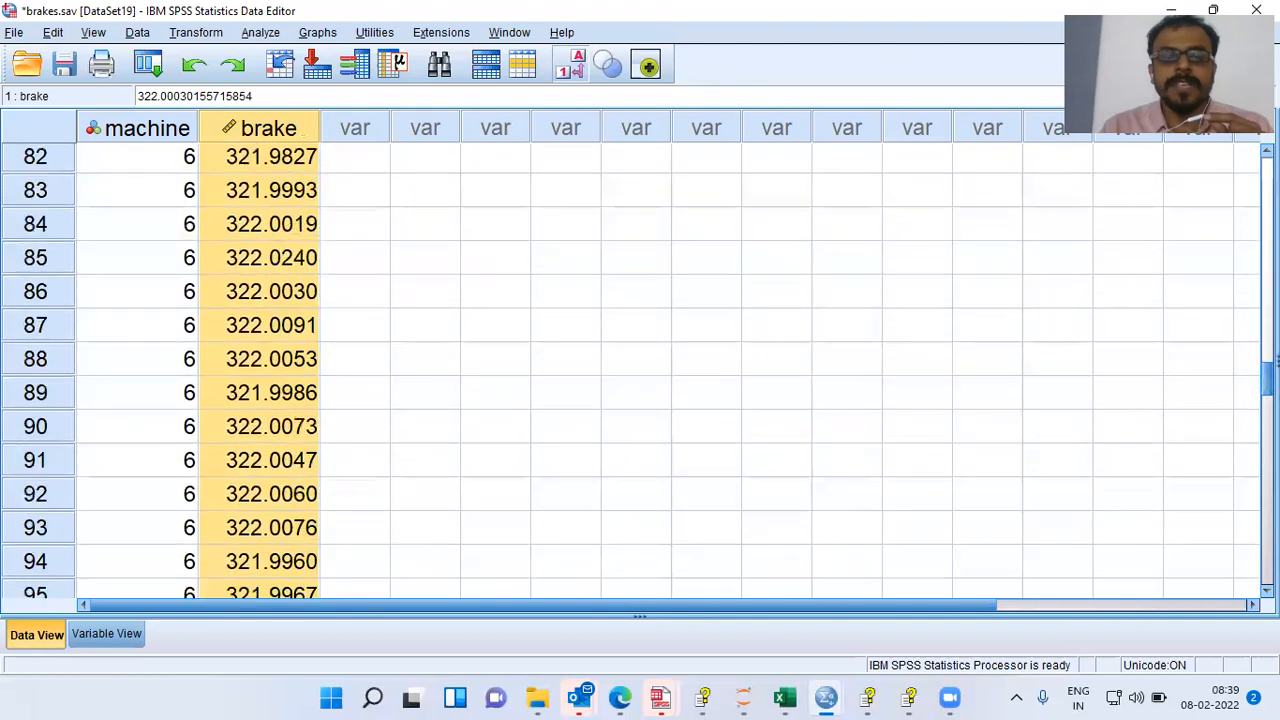
{"action": "scroll", "coordinate": [632, 371], "scroll_direction": "down", "scroll_amount": 3}
{"action": "scroll", "coordinate": [632, 371], "scroll_direction": "up", "scroll_amount": 20}
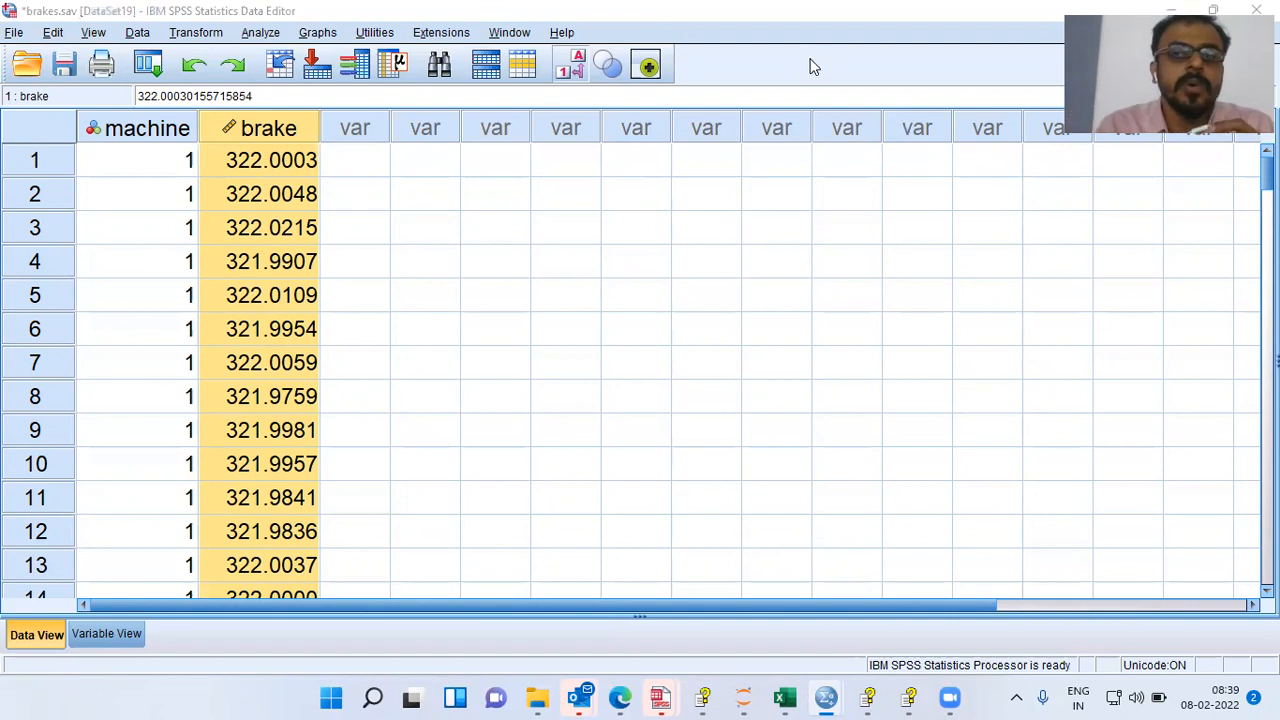
Set up a Means comparison with Disc Brake Diameter (mm) as the dependent variable and Machine Number as the independent variable
{"action": "left_click", "coordinate": [268, 33]}
{"action": "mouse_move", "coordinate": [313, 56]}
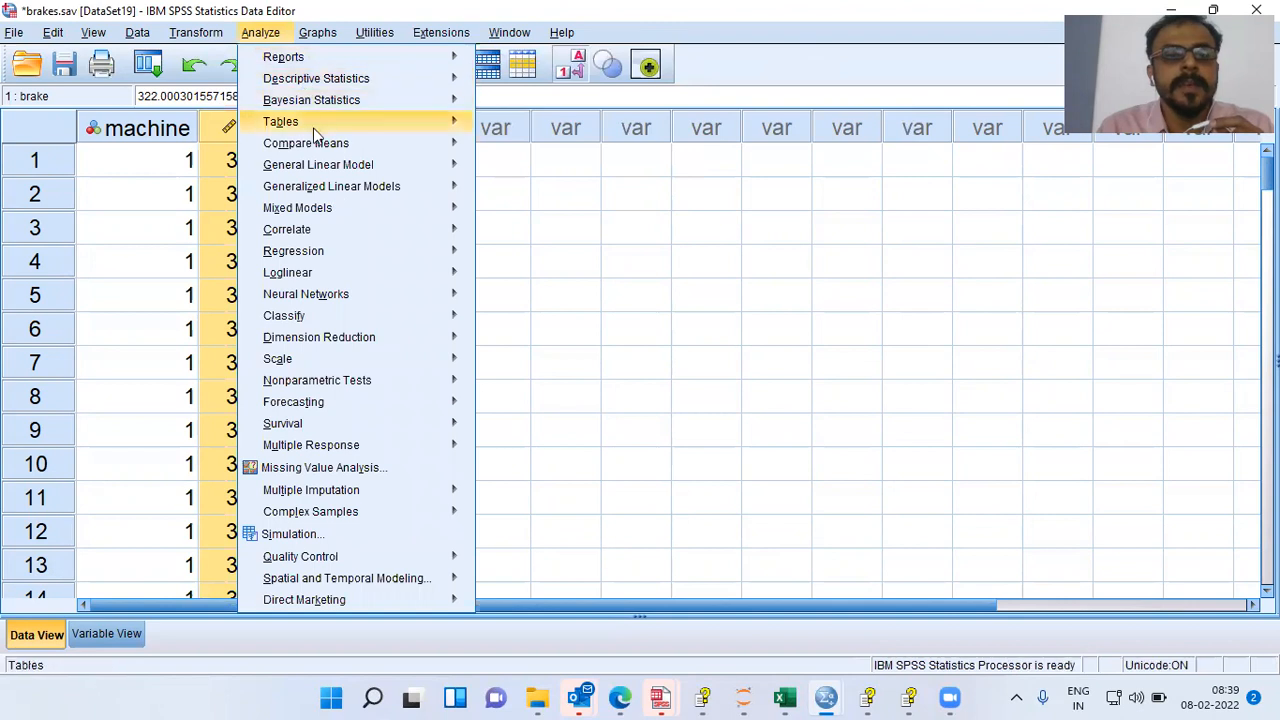
{"action": "mouse_move", "coordinate": [322, 148]}
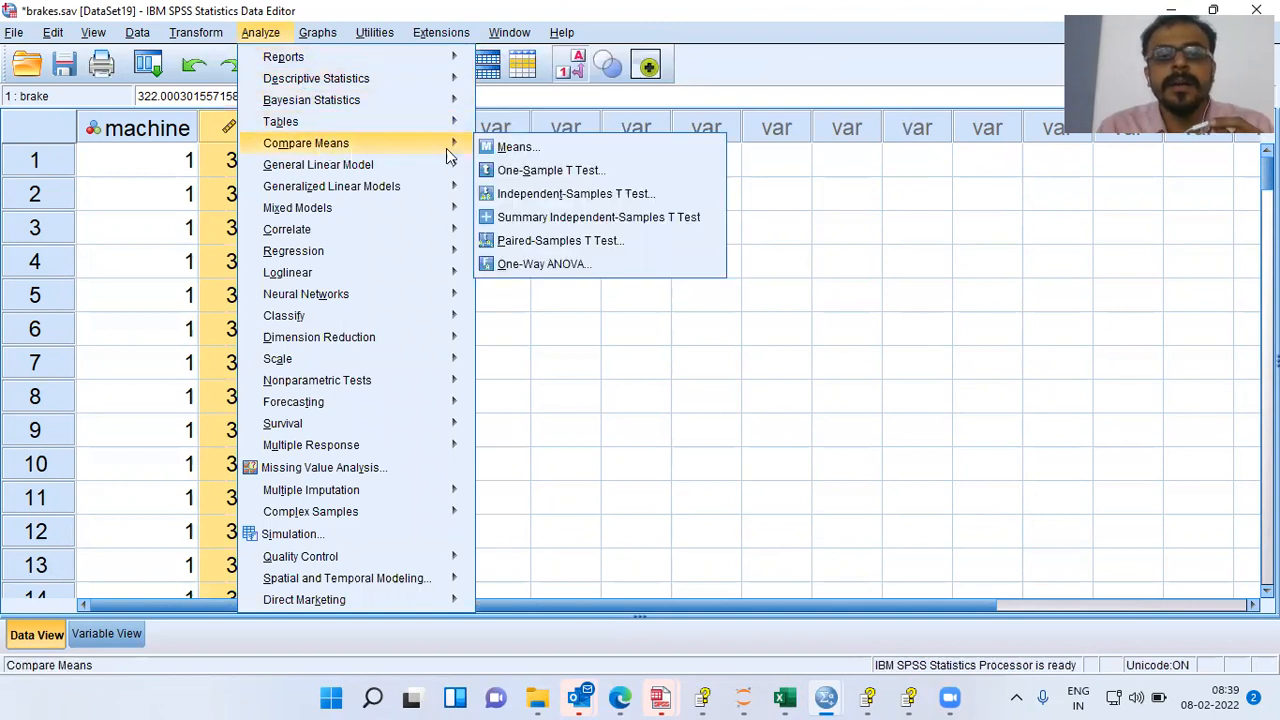
{"action": "left_click", "coordinate": [590, 152]}
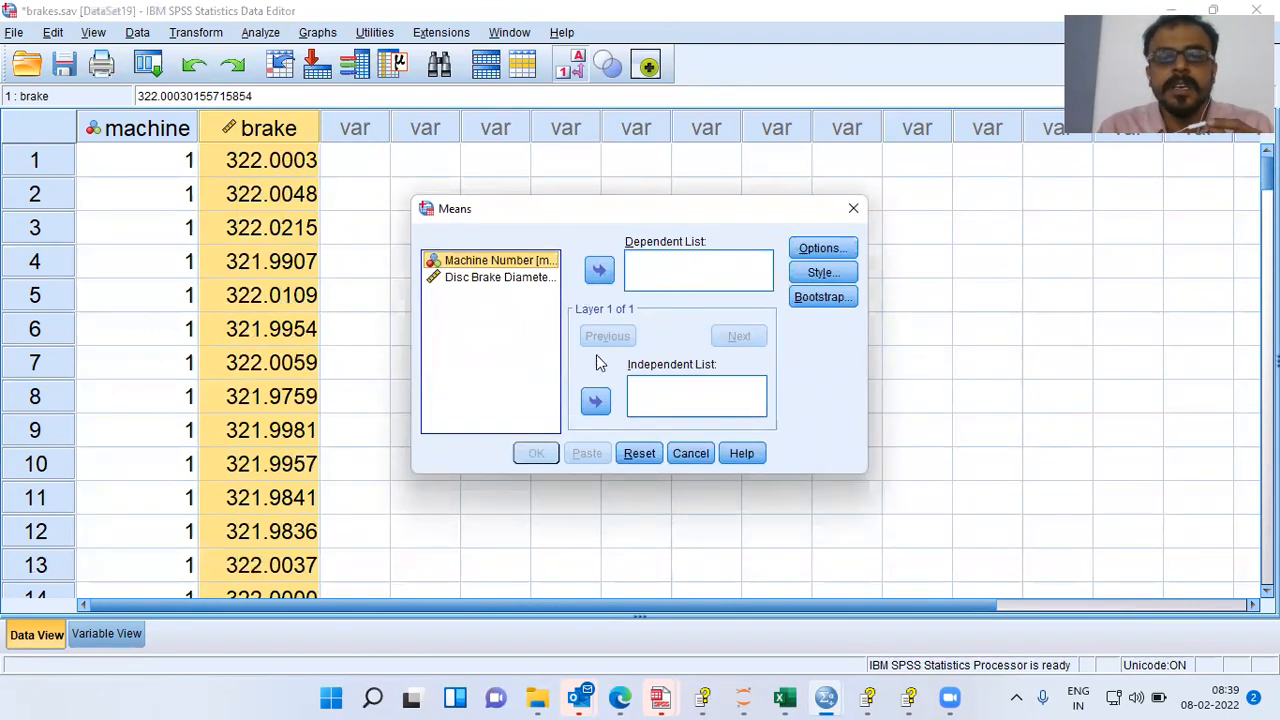
{"action": "left_click", "coordinate": [596, 401]}
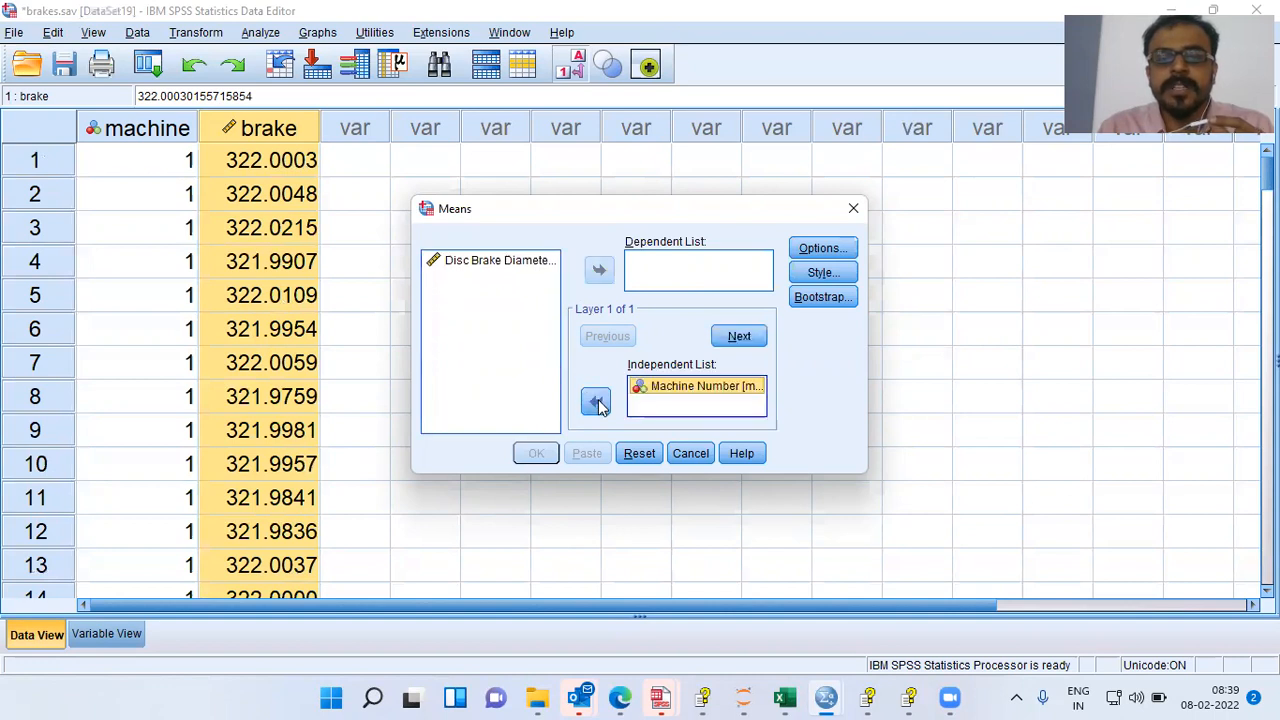
{"action": "left_click", "coordinate": [521, 270]}
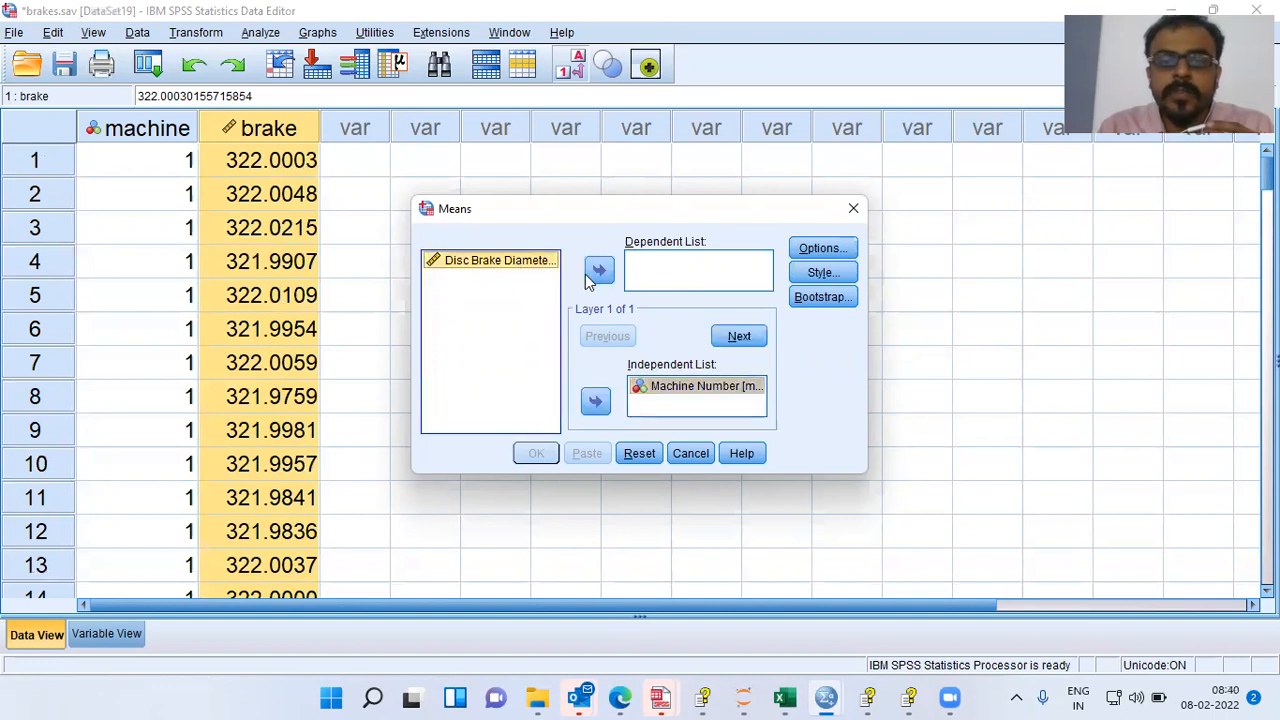
{"action": "left_click", "coordinate": [598, 272]}
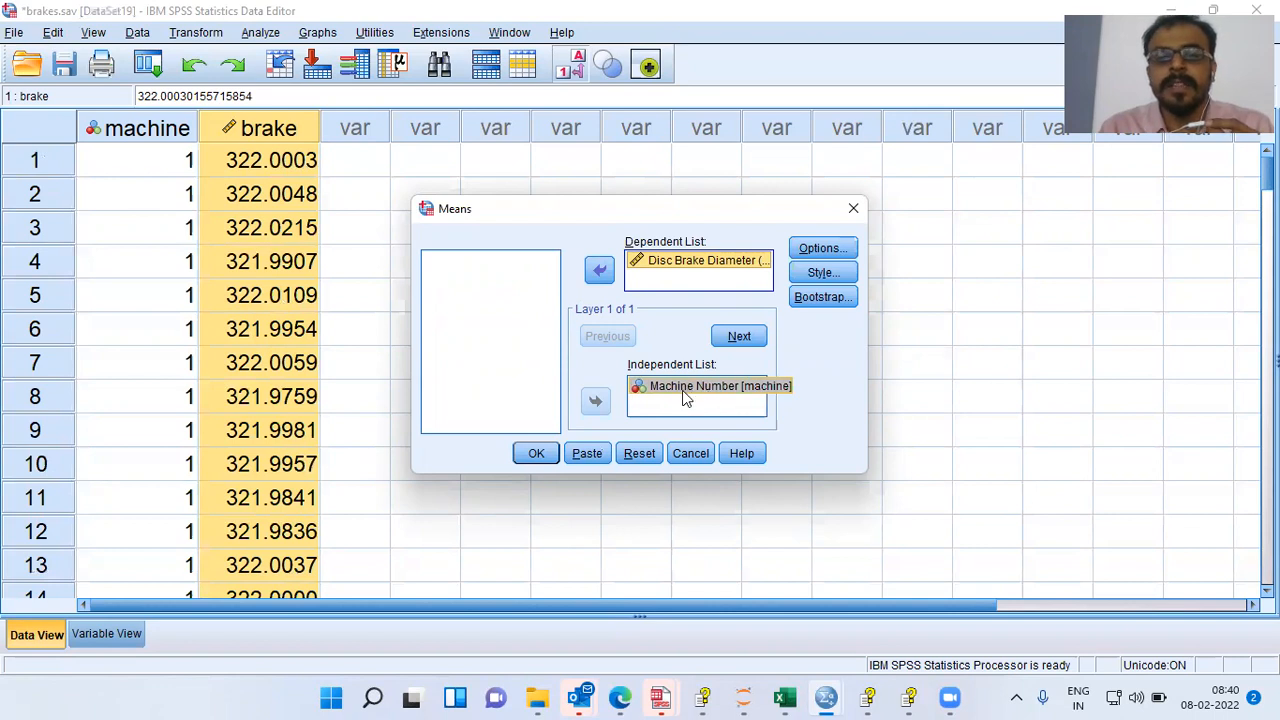
Keep Mean, Number of Cases and Standard Deviation as the cell statistics and run the Means procedure
{"action": "left_click", "coordinate": [822, 249]}
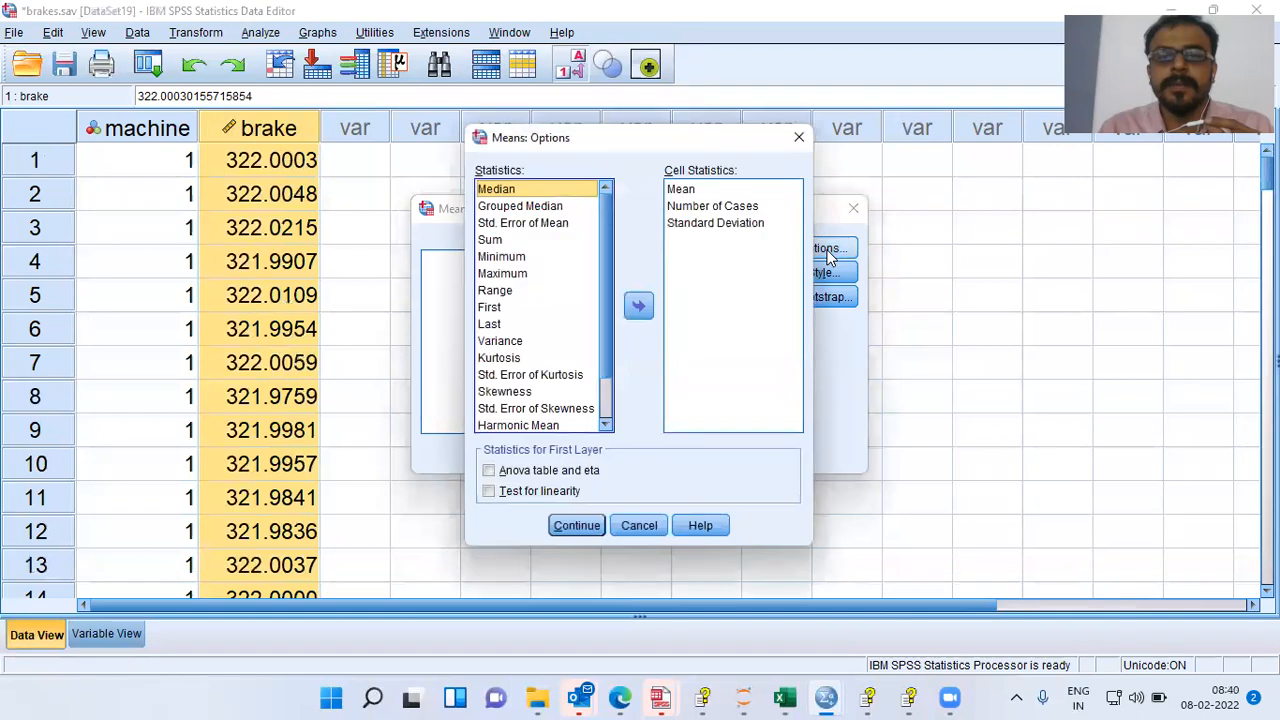
{"action": "left_click", "coordinate": [690, 192]}
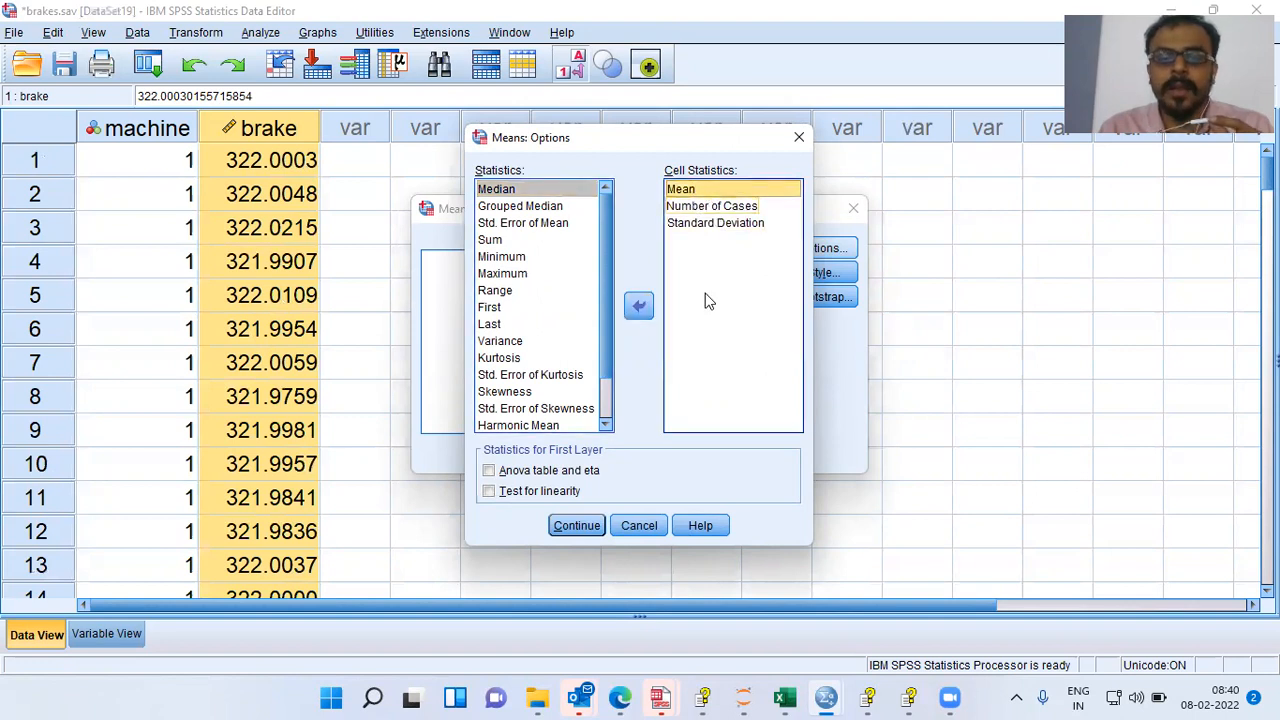
{"action": "left_click", "coordinate": [579, 525]}
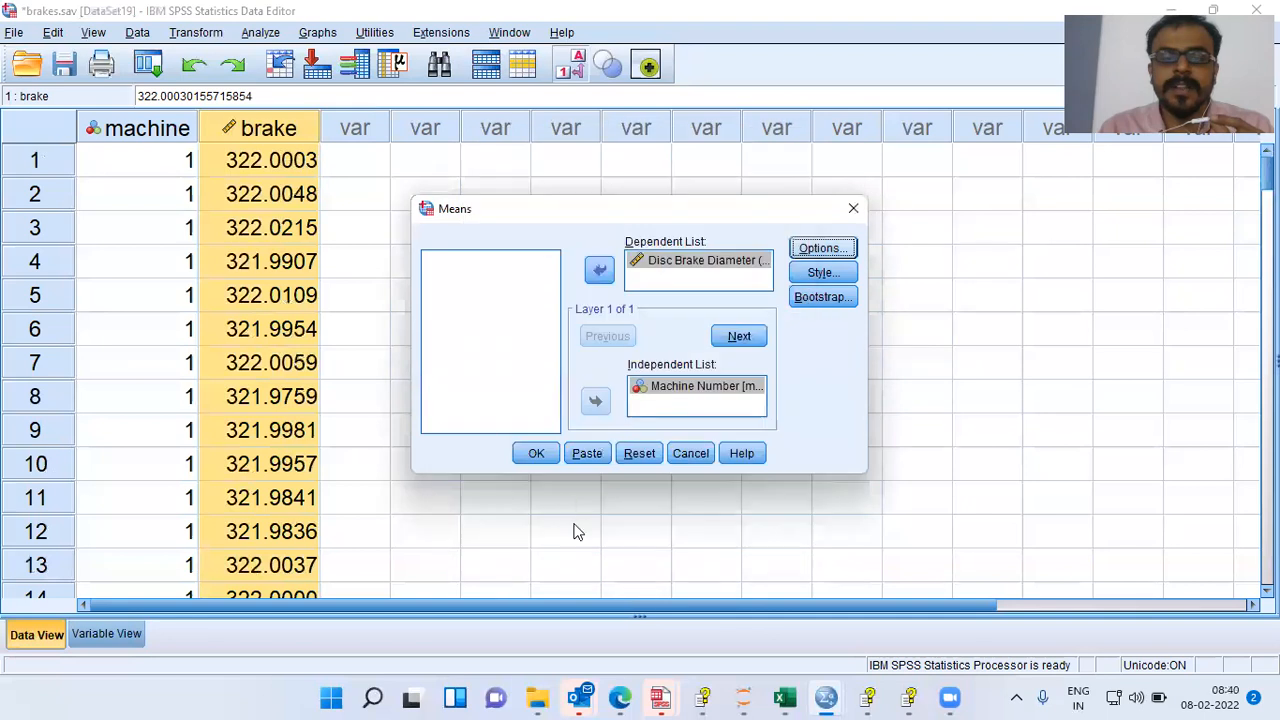
{"action": "left_click", "coordinate": [545, 460]}
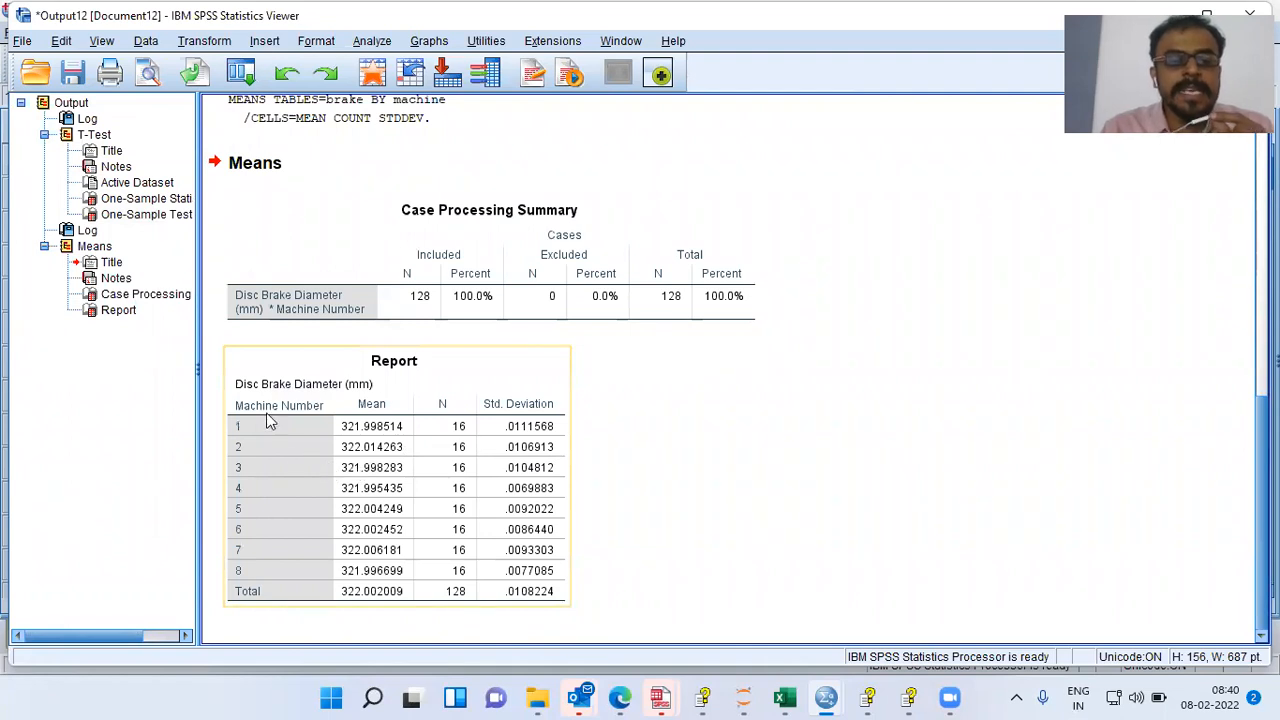
Examine the Report table's mean, N and standard deviation of disc brake diameter for each machine number
{"action": "left_click", "coordinate": [287, 567]}
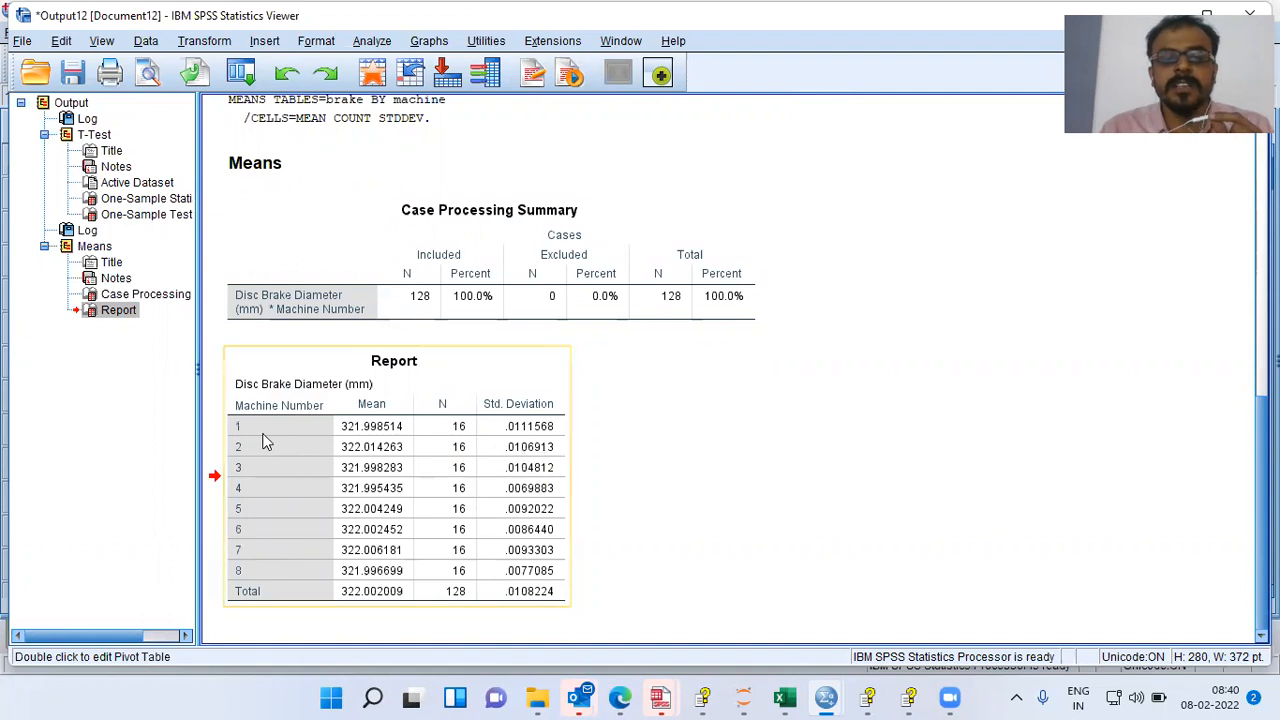
{"action": "left_click", "coordinate": [460, 458]}
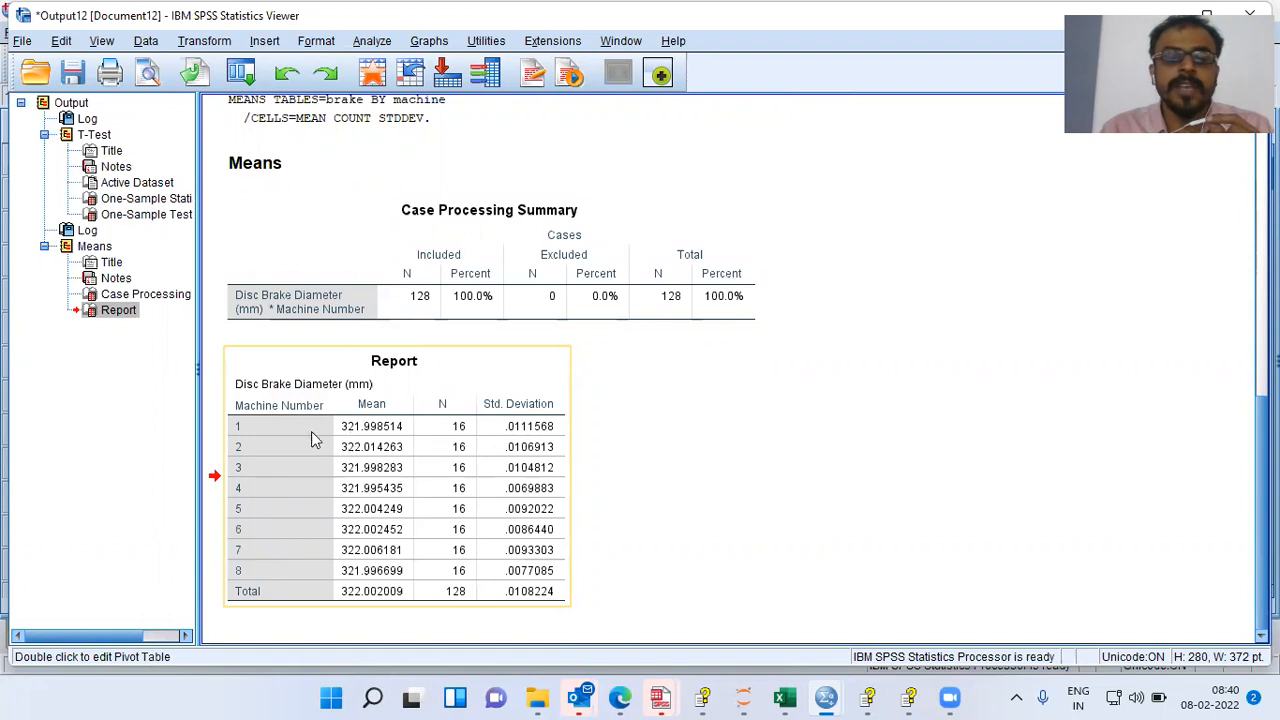
{"action": "left_click", "coordinate": [362, 430]}
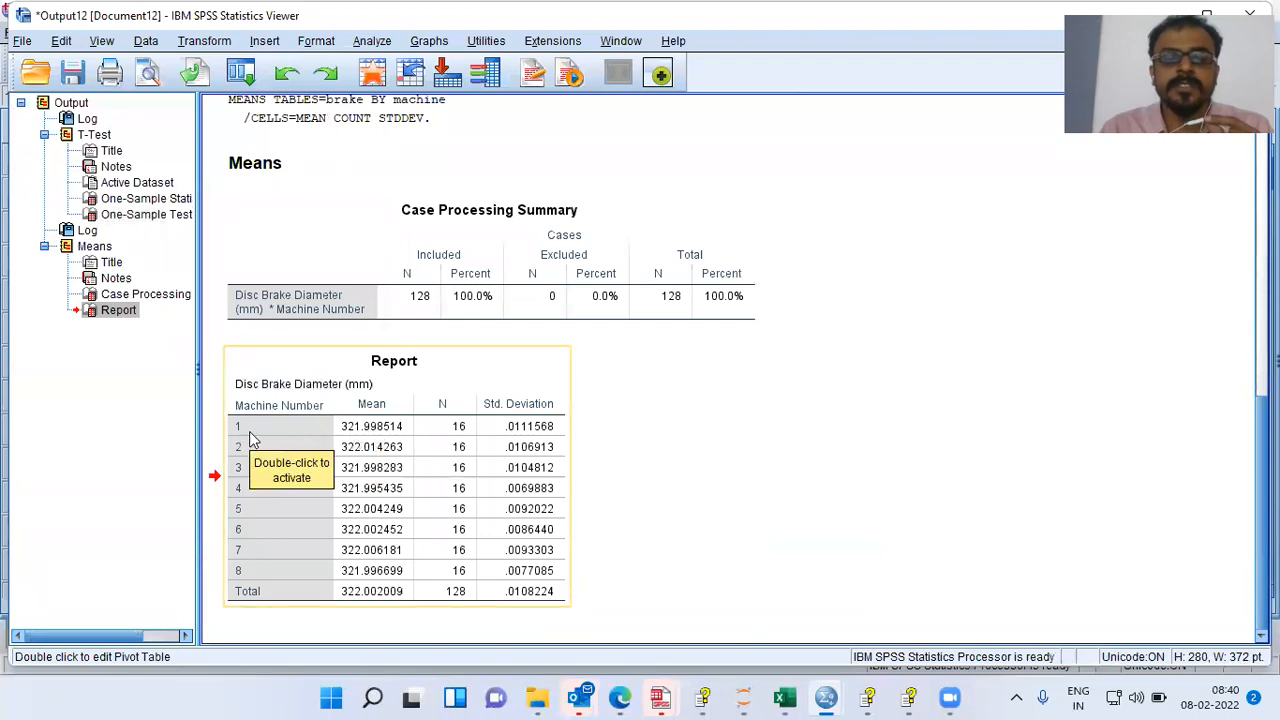
{"action": "left_click", "coordinate": [350, 432]}
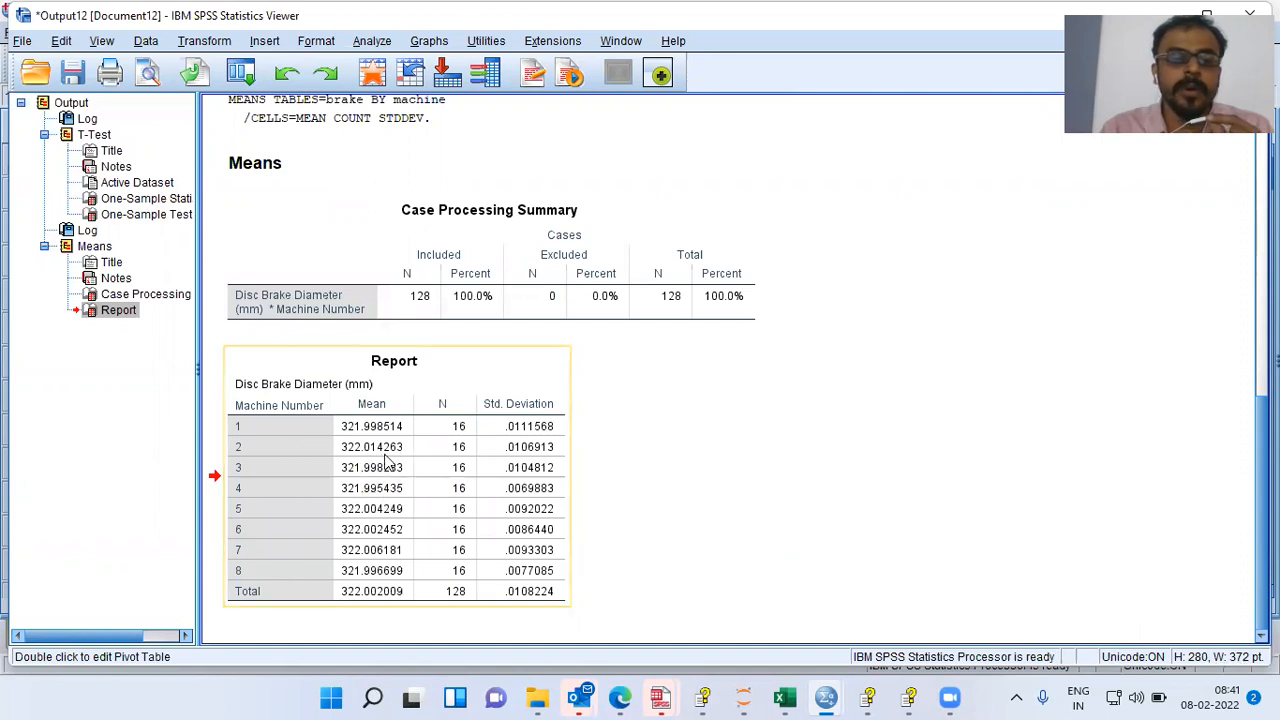
{"action": "left_click", "coordinate": [735, 440]}
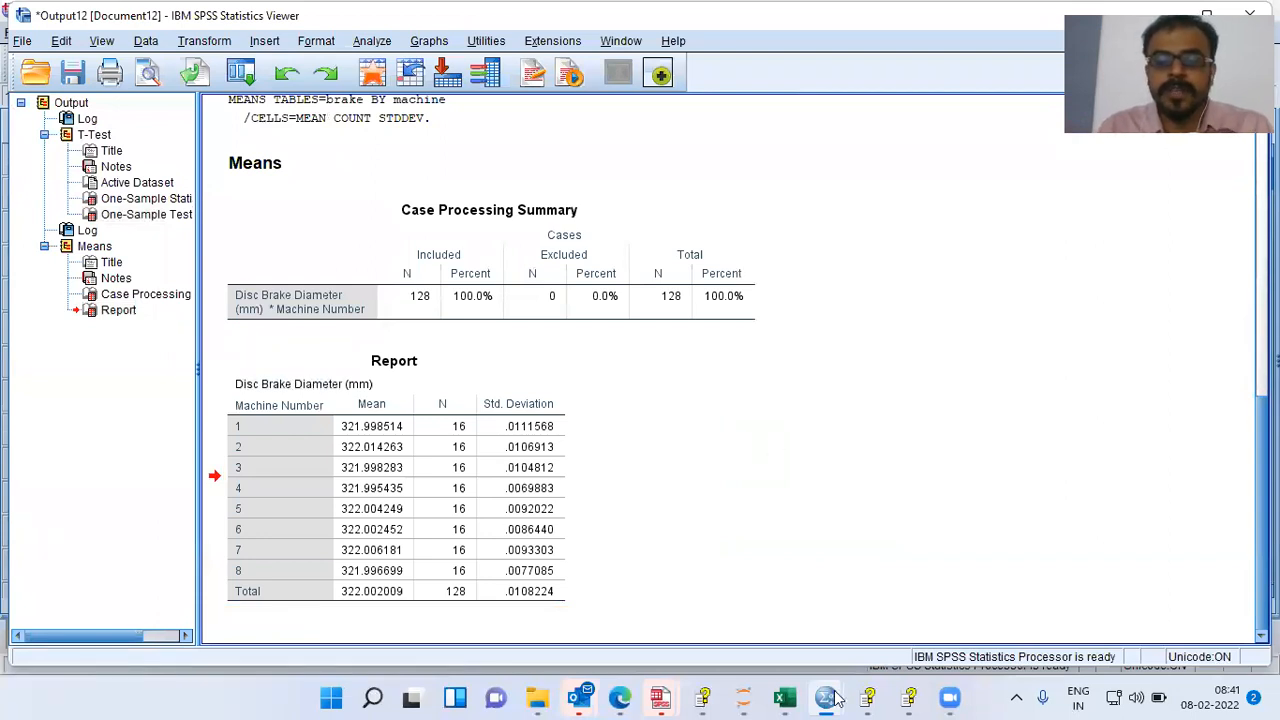
Return to the brakes.sav data and choose a Bar visualization of Machine Number and Disc Brake Diameter (mm) in the Graphboard Template Chooser
{"action": "mouse_move", "coordinate": [830, 698]}
{"action": "left_click", "coordinate": [999, 611]}
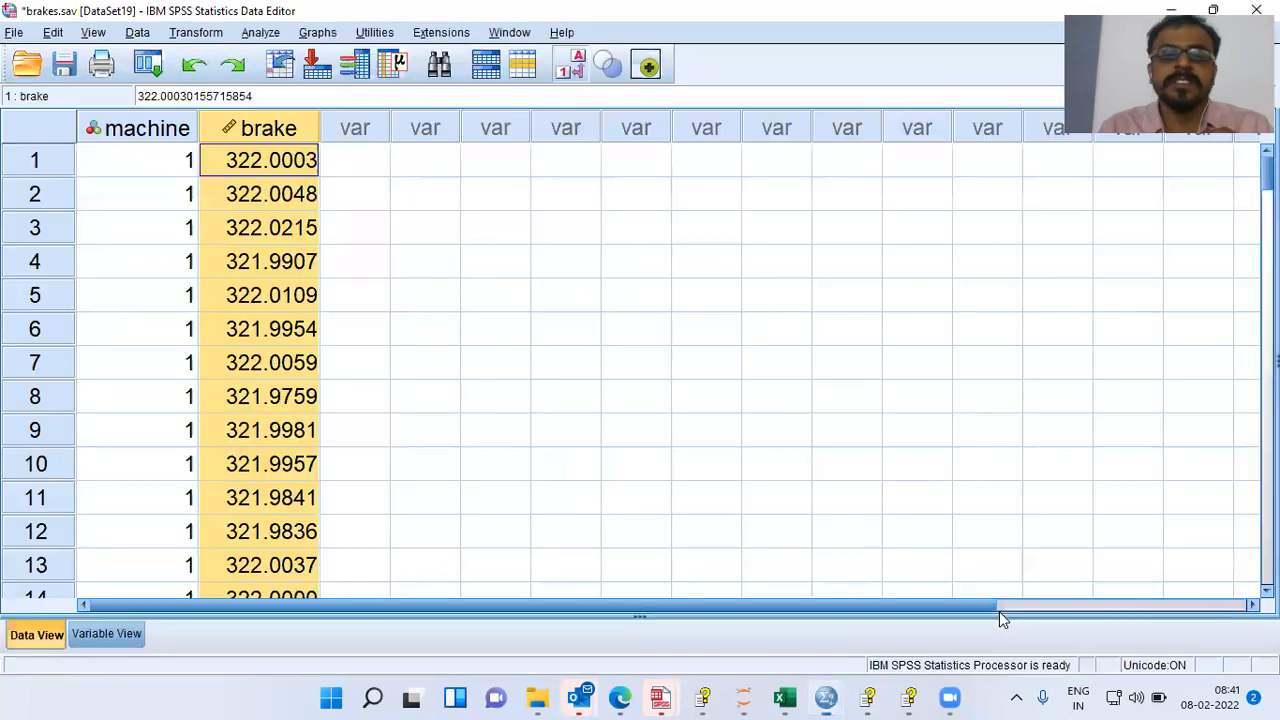
{"action": "left_click", "coordinate": [325, 40]}
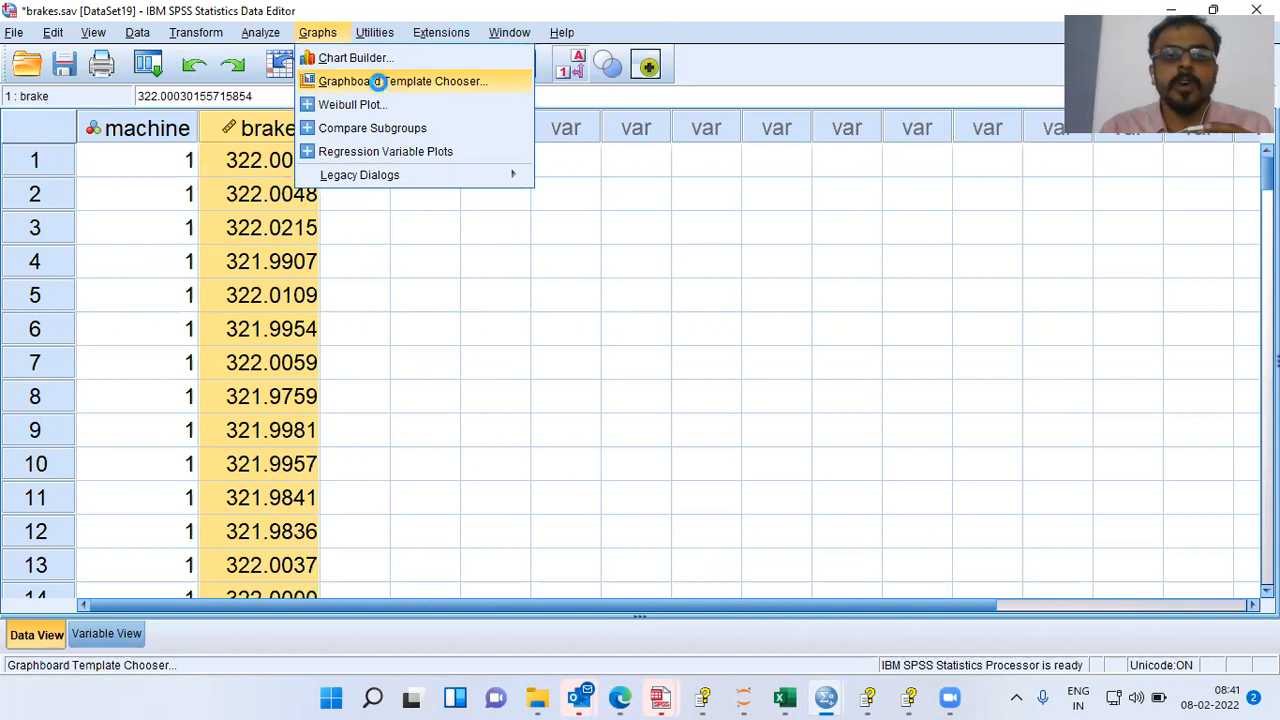
{"action": "left_click", "coordinate": [380, 82]}
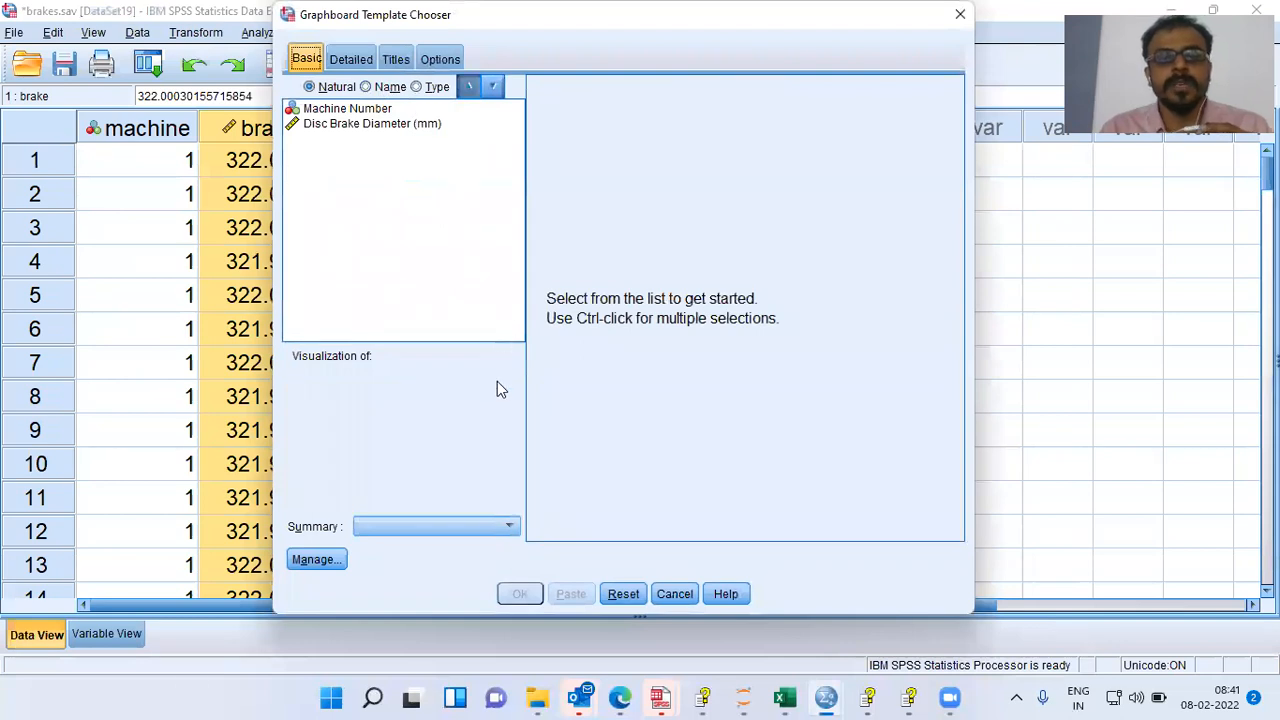
{"action": "left_click", "coordinate": [365, 110]}
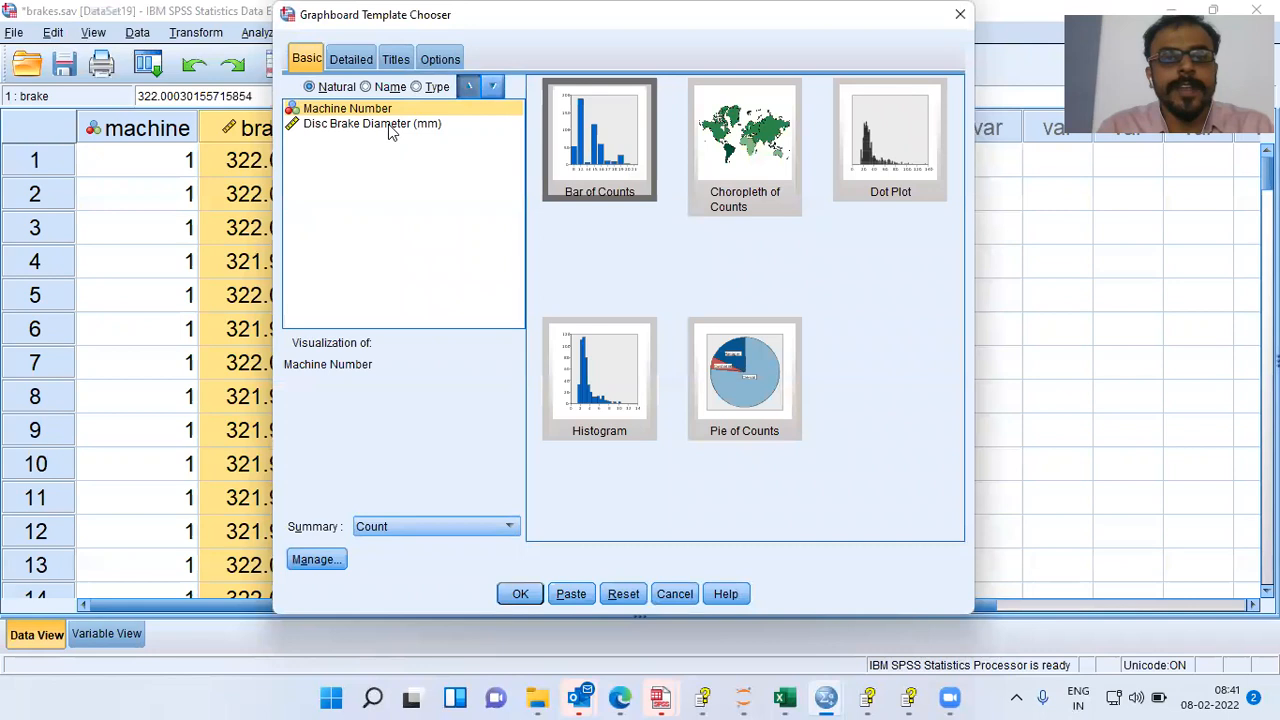
{"action": "left_click", "coordinate": [388, 124], "text": "ctrl"}
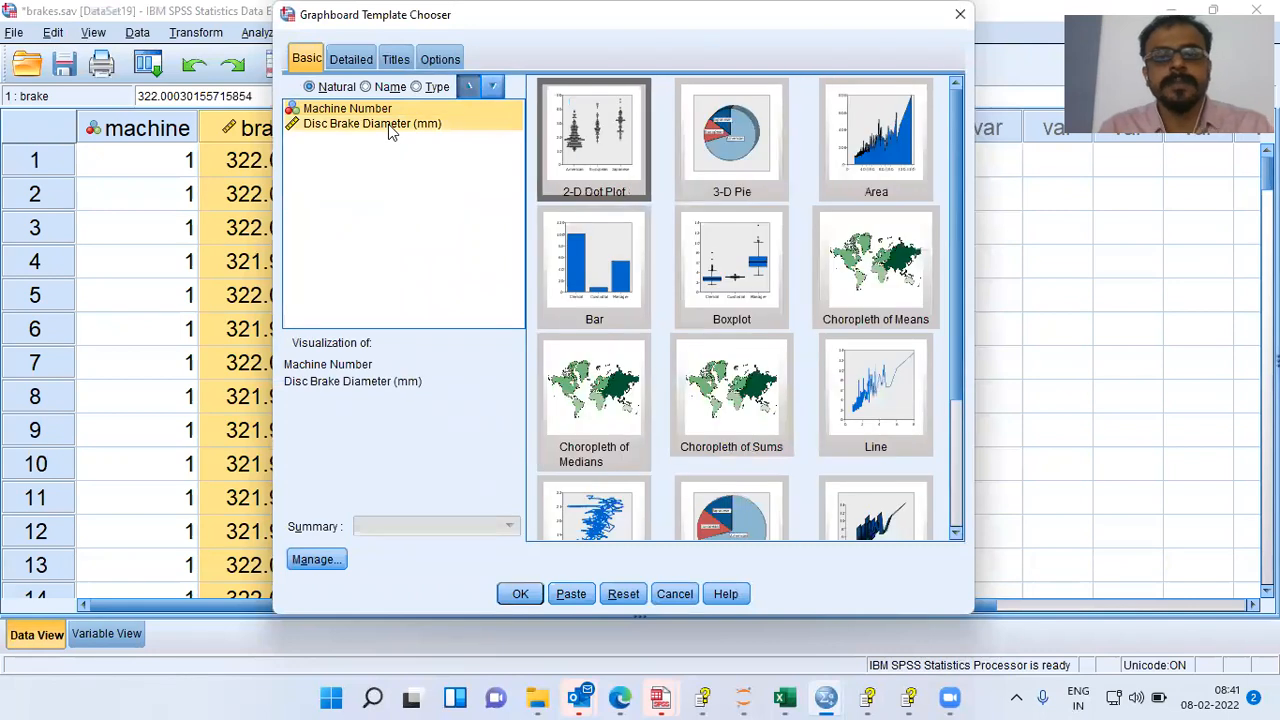
{"action": "left_click", "coordinate": [591, 289]}
{"action": "left_click", "coordinate": [743, 288]}
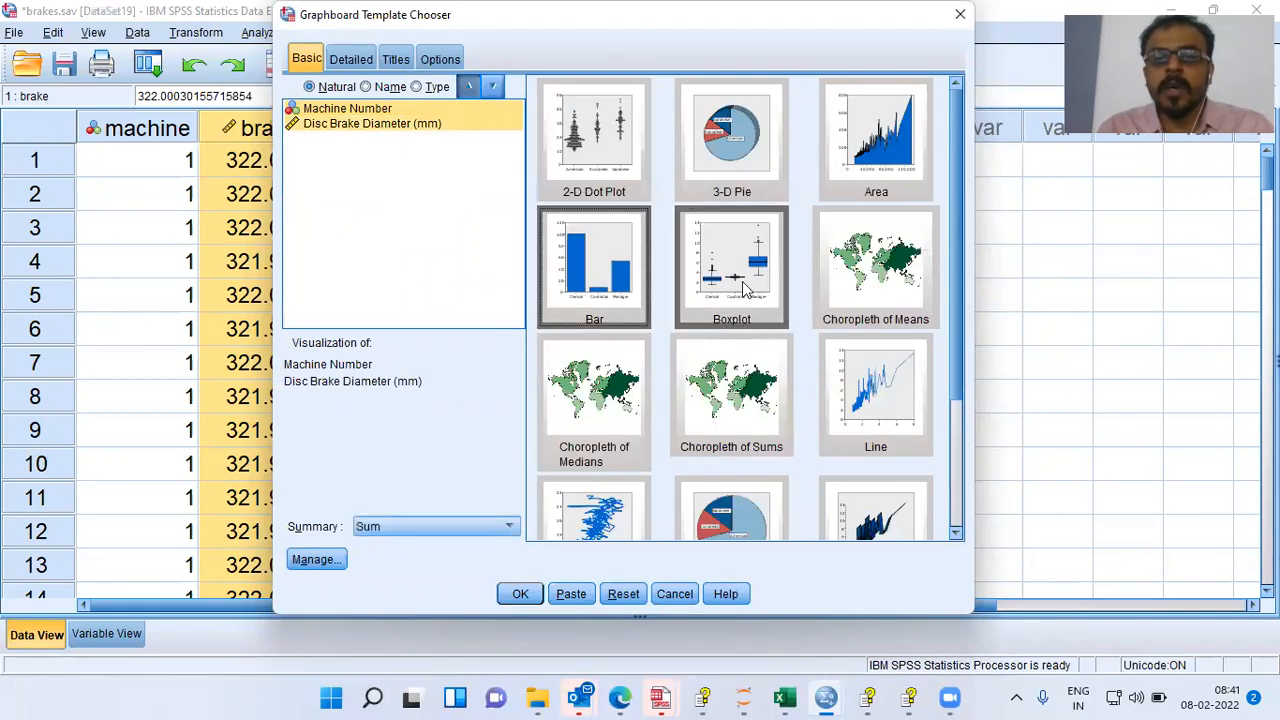
{"action": "left_click", "coordinate": [617, 287]}
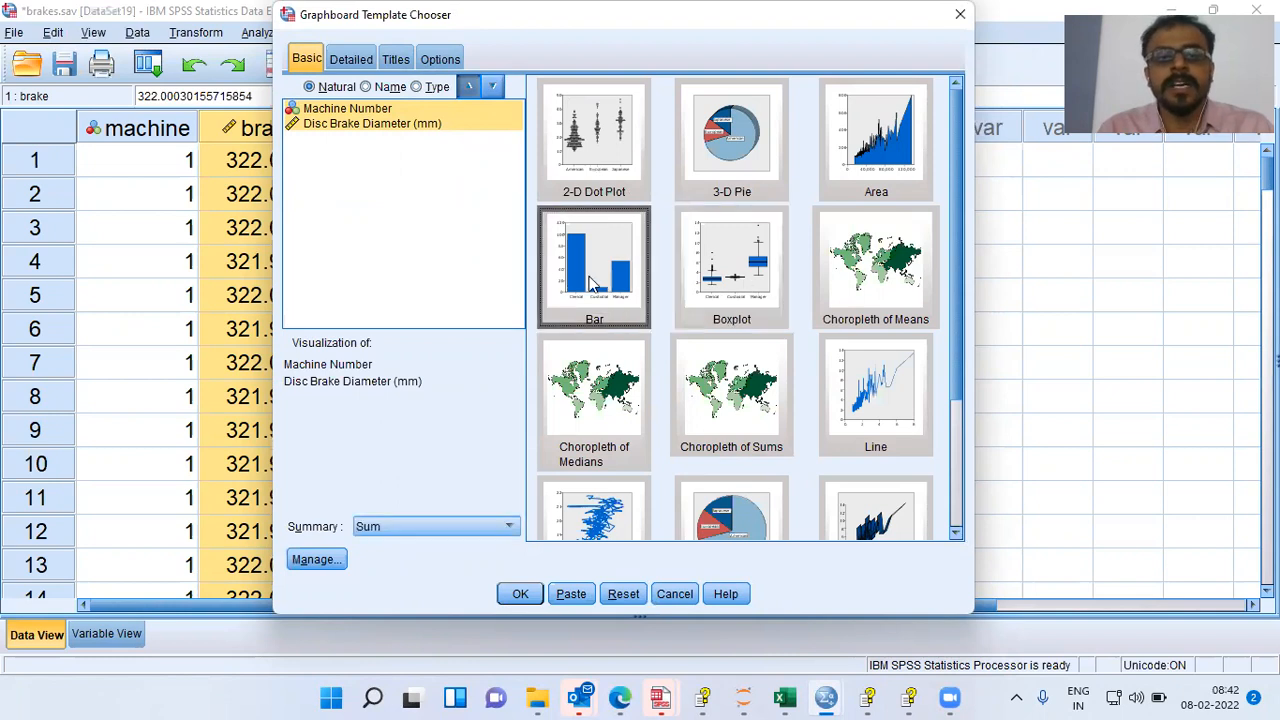
Summarize the bars by Mean, color them by Machine Number, and generate the bar chart to compare the machines' diameters
{"action": "left_click", "coordinate": [360, 60]}
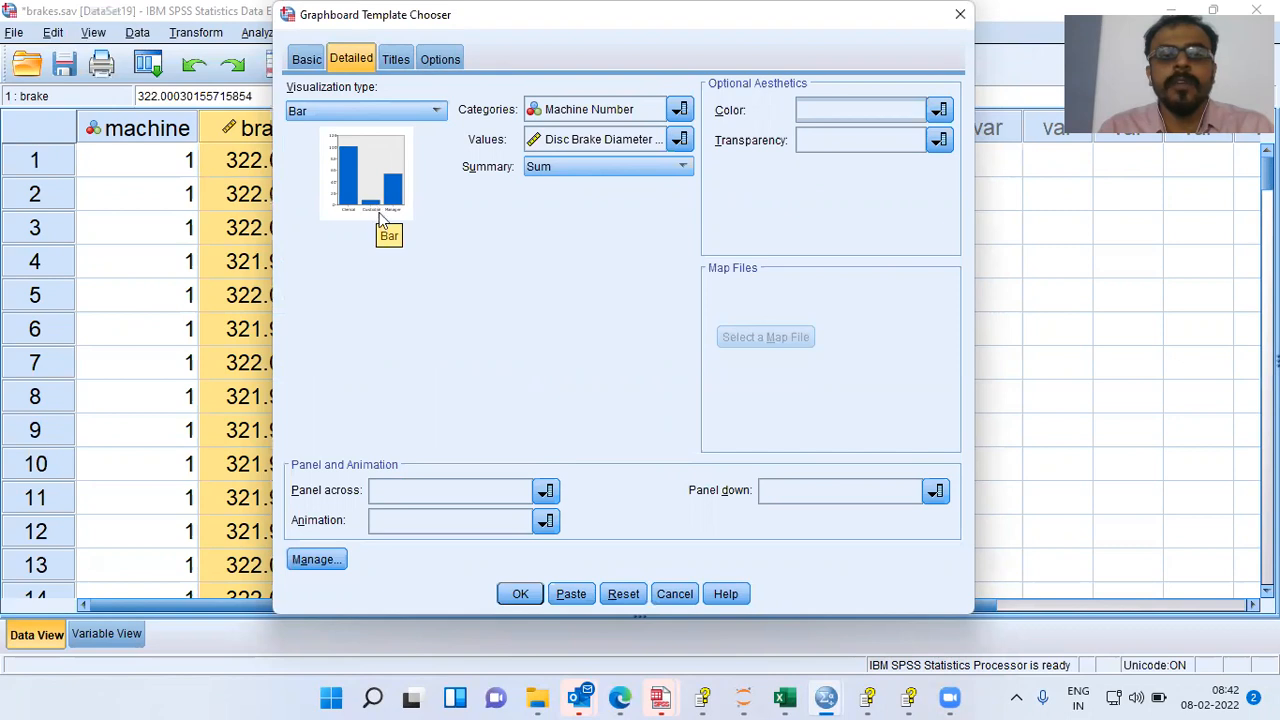
{"action": "left_click", "coordinate": [680, 168]}
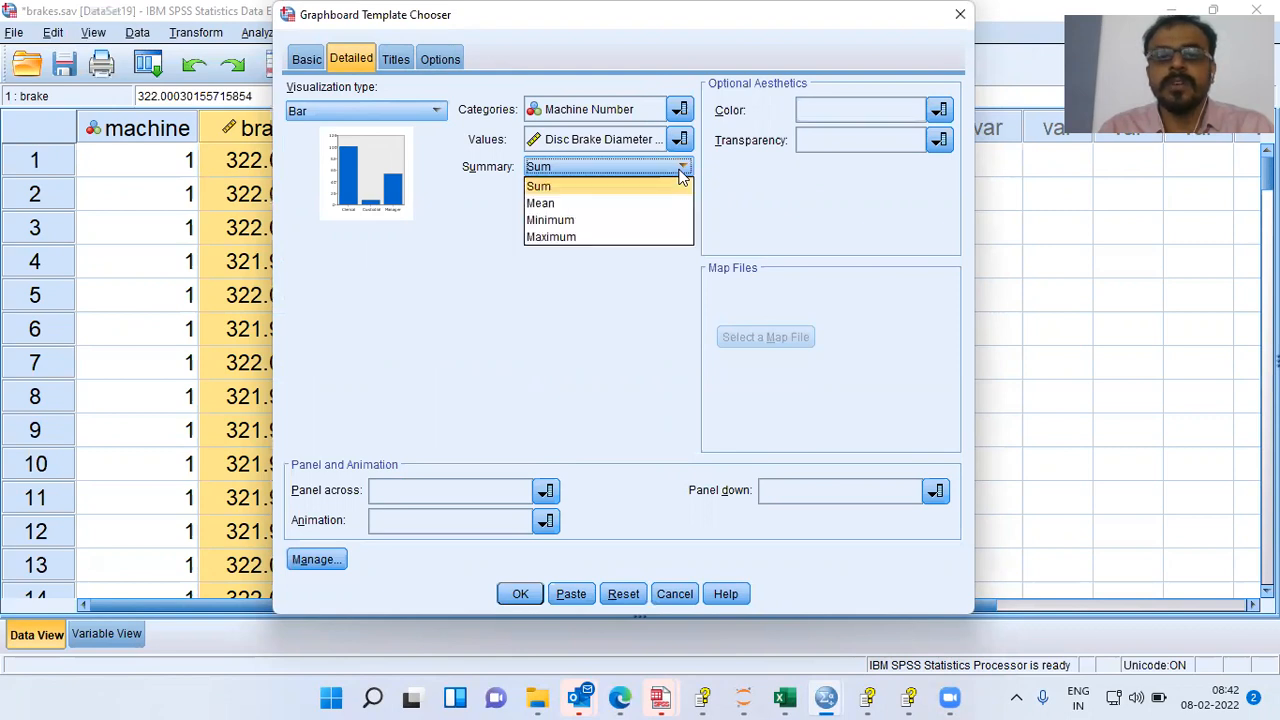
{"action": "left_click", "coordinate": [569, 201]}
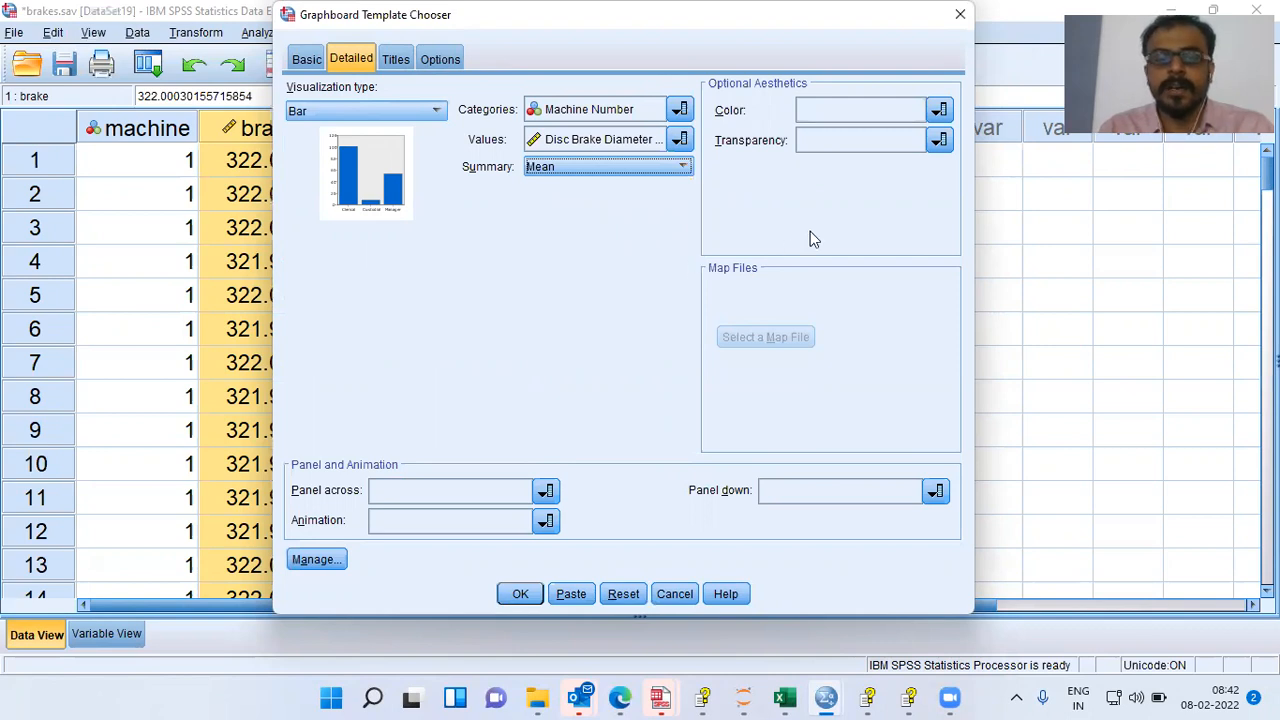
{"action": "left_click", "coordinate": [940, 112]}
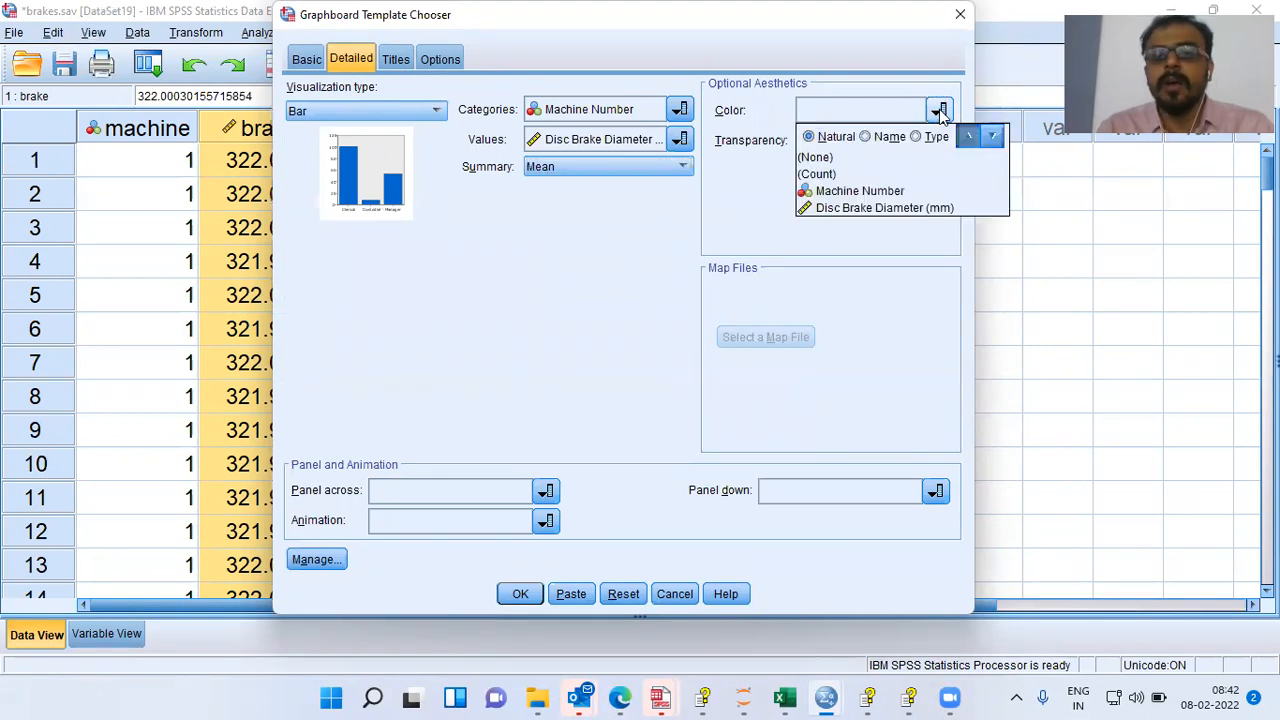
{"action": "left_click", "coordinate": [884, 200]}
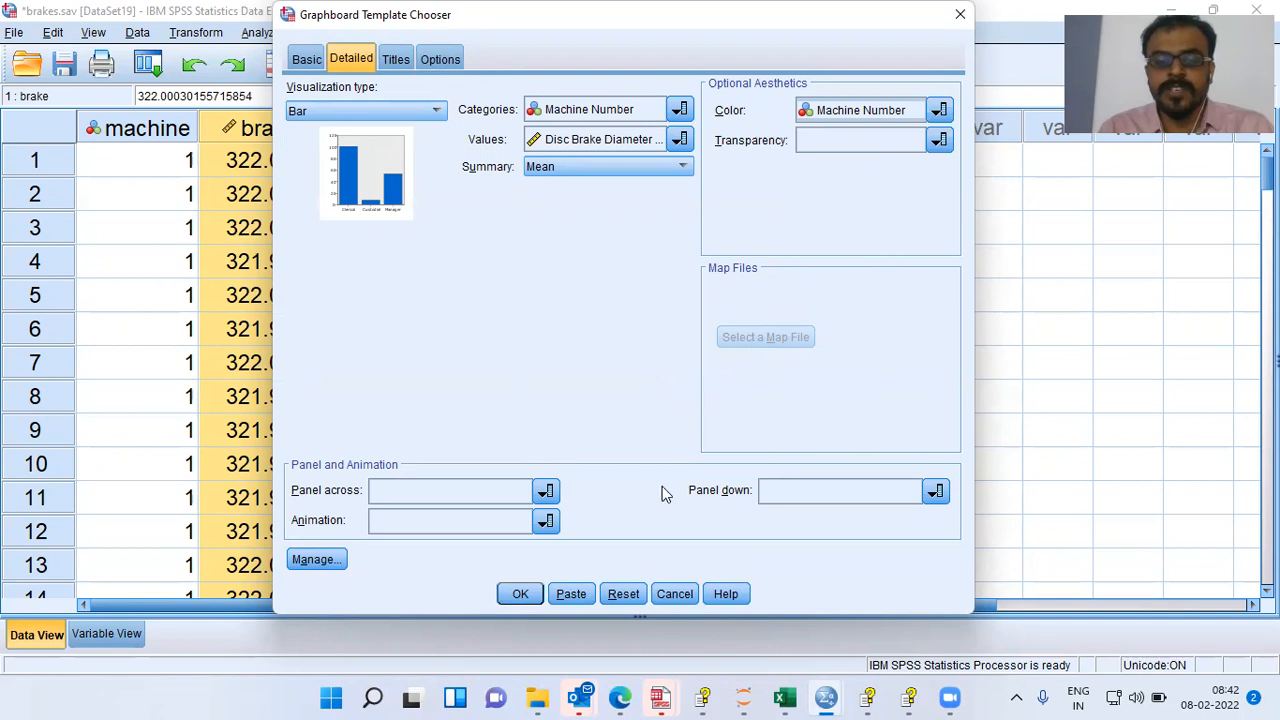
{"action": "left_click", "coordinate": [520, 594]}
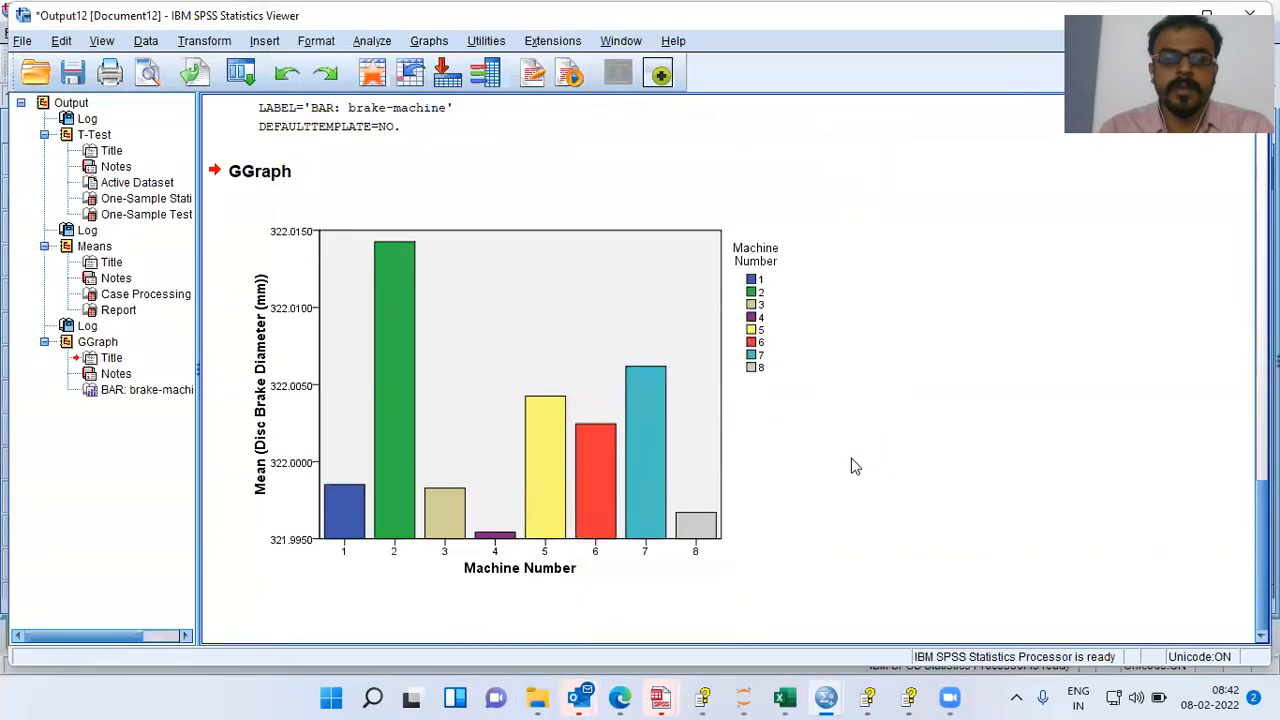
{"action": "left_click", "coordinate": [715, 465]}
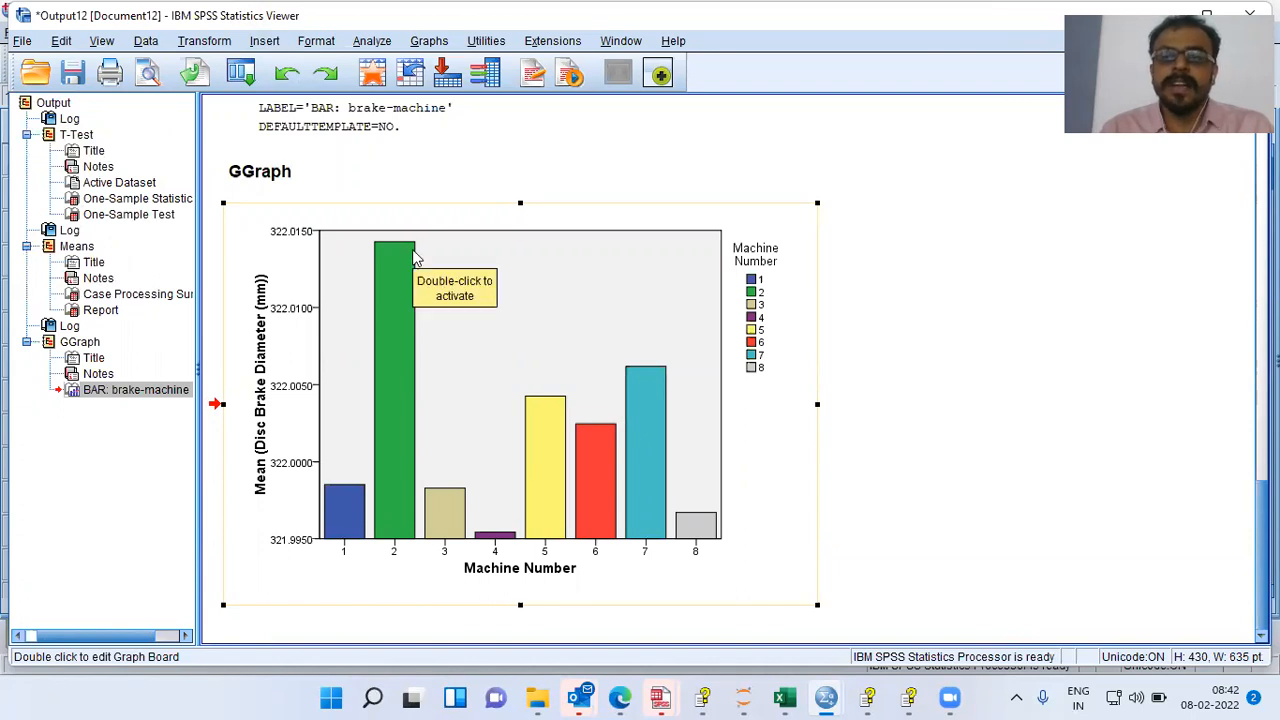
{"action": "left_click", "coordinate": [486, 240]}
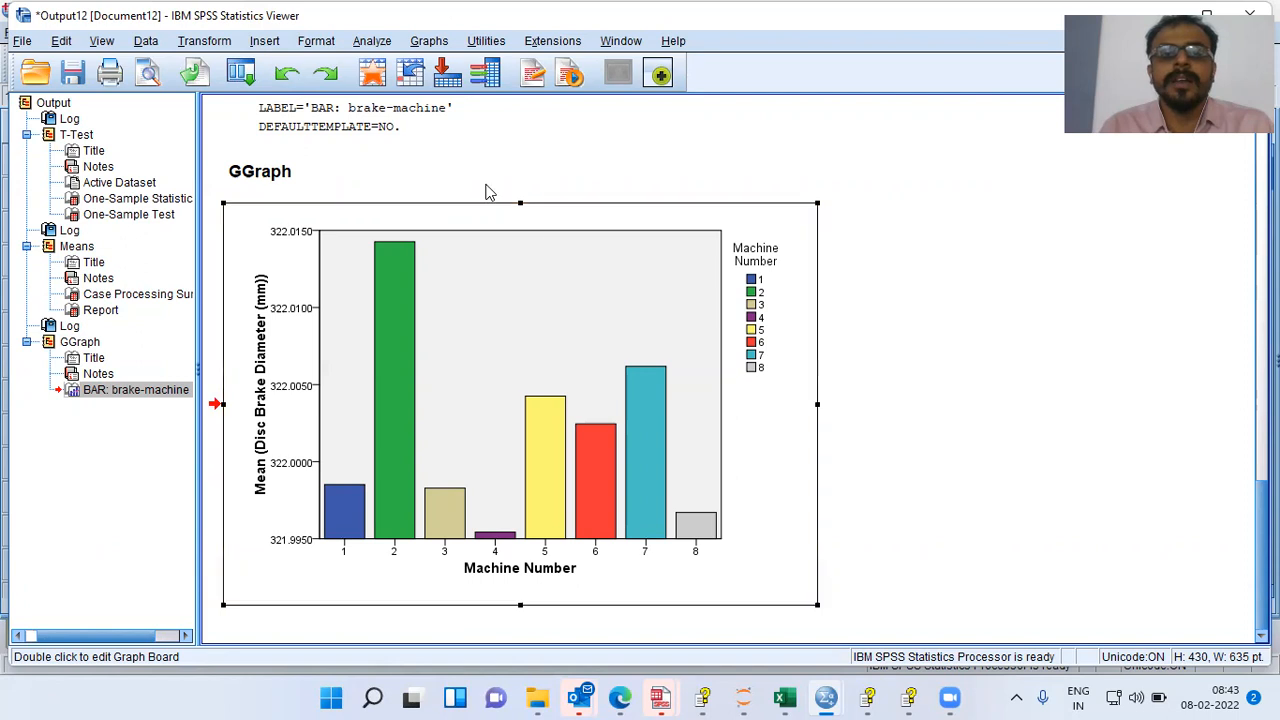
Set up a Boxplot visualization in the Graphboard Template Chooser with Machine Number on X and Disc Brake Diameter (mm) on Y
{"action": "left_click", "coordinate": [431, 44]}
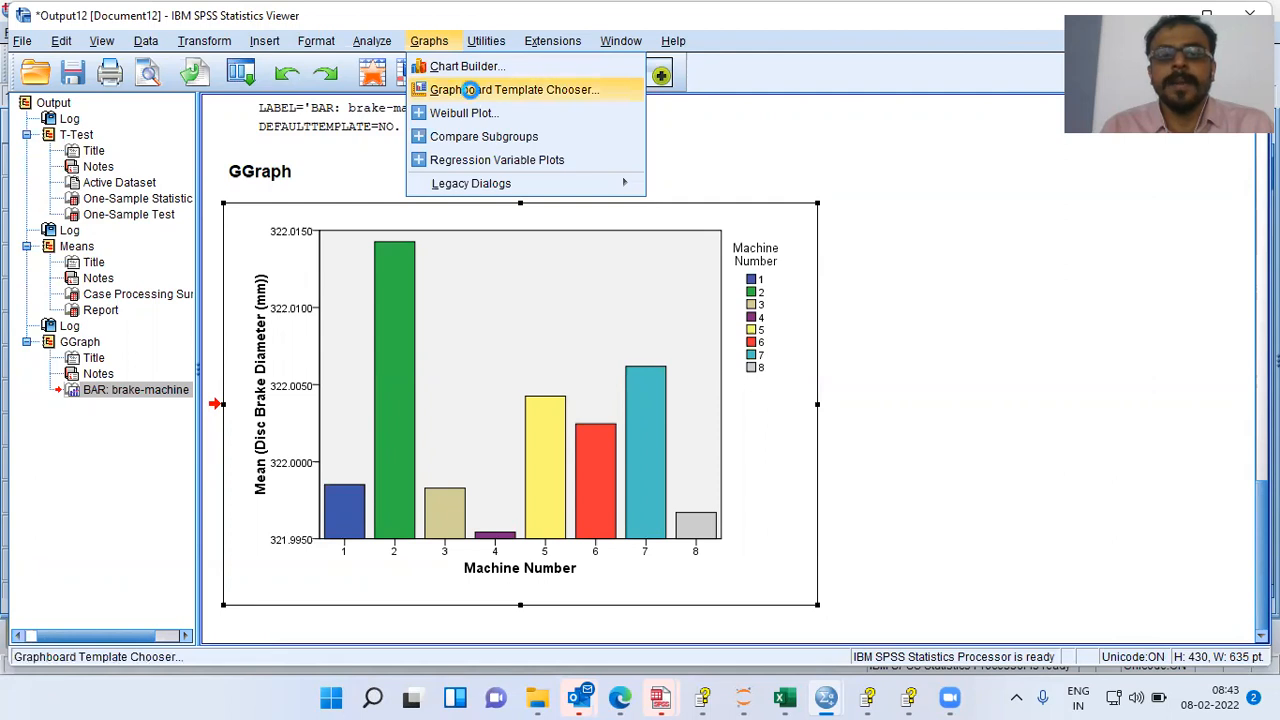
{"action": "left_click", "coordinate": [474, 91]}
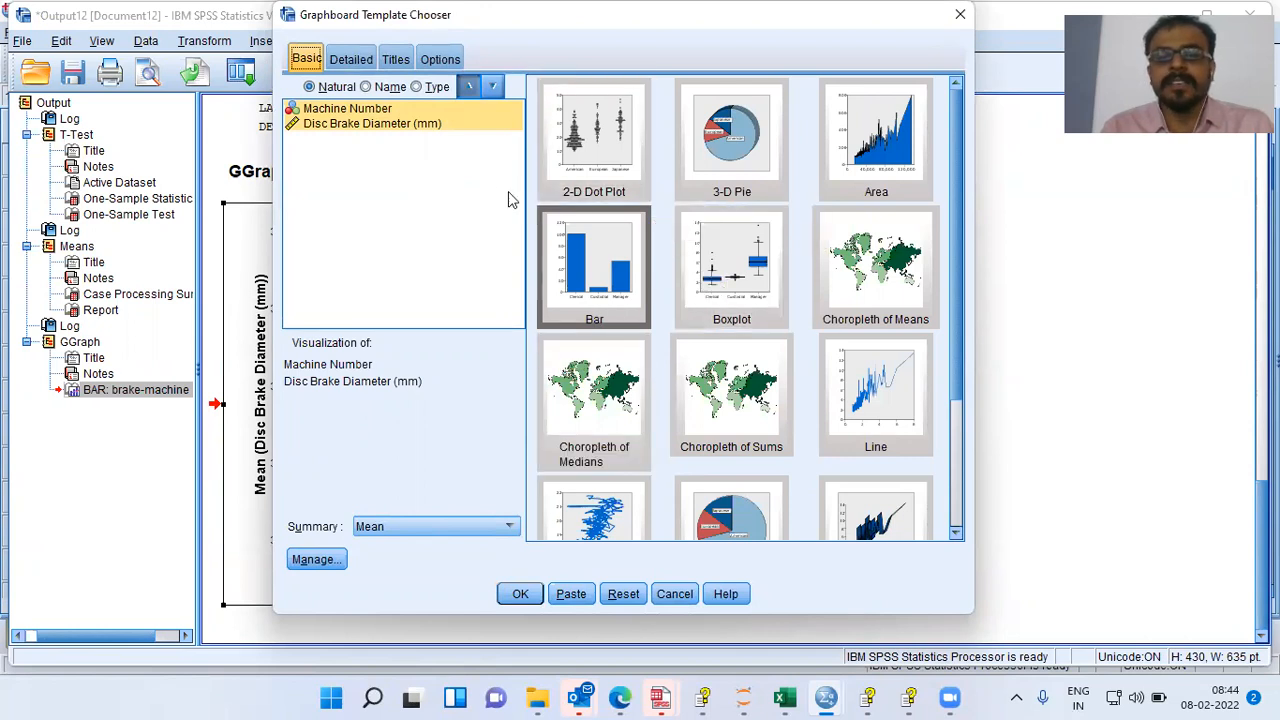
{"action": "left_click", "coordinate": [365, 61]}
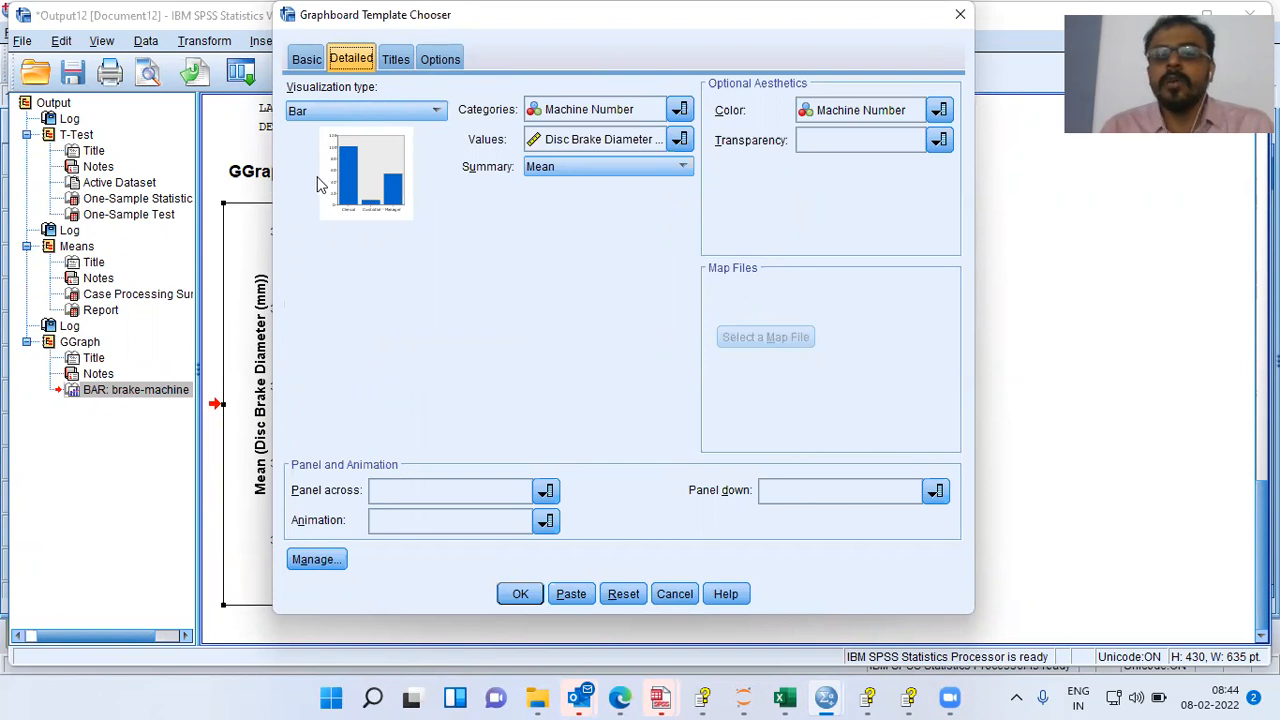
{"action": "left_click", "coordinate": [437, 114]}
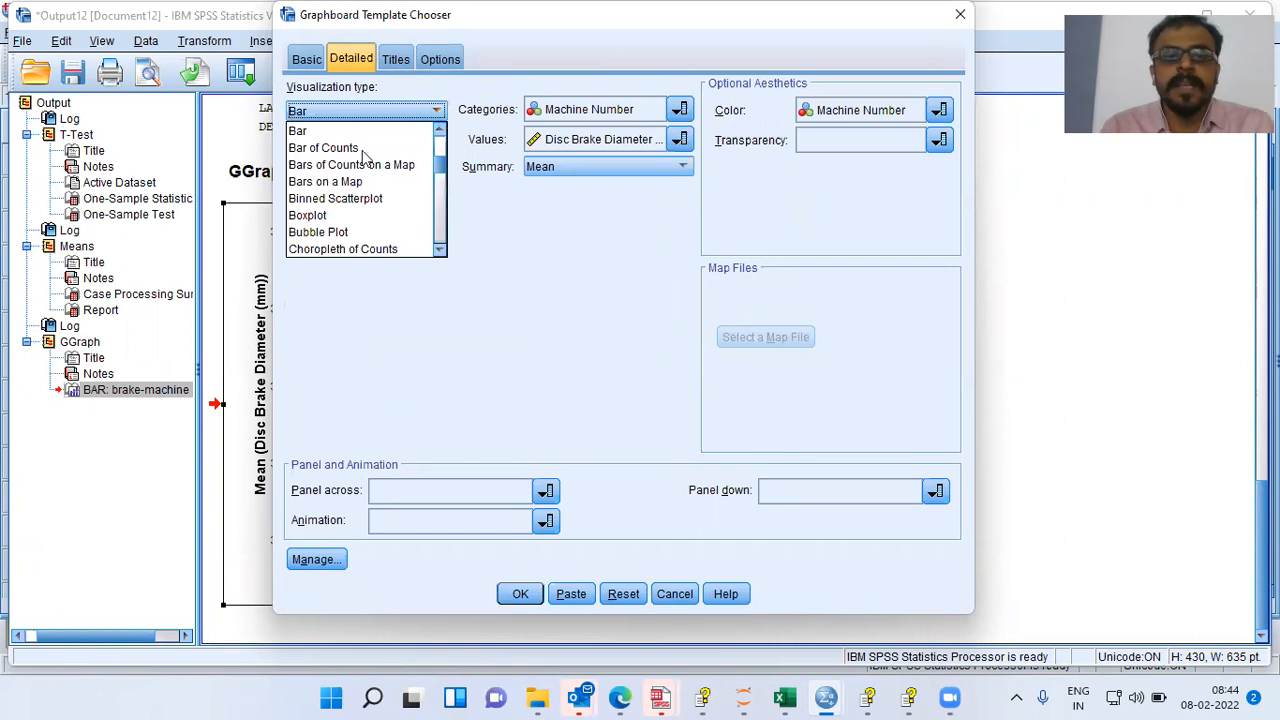
{"action": "left_click", "coordinate": [319, 216]}
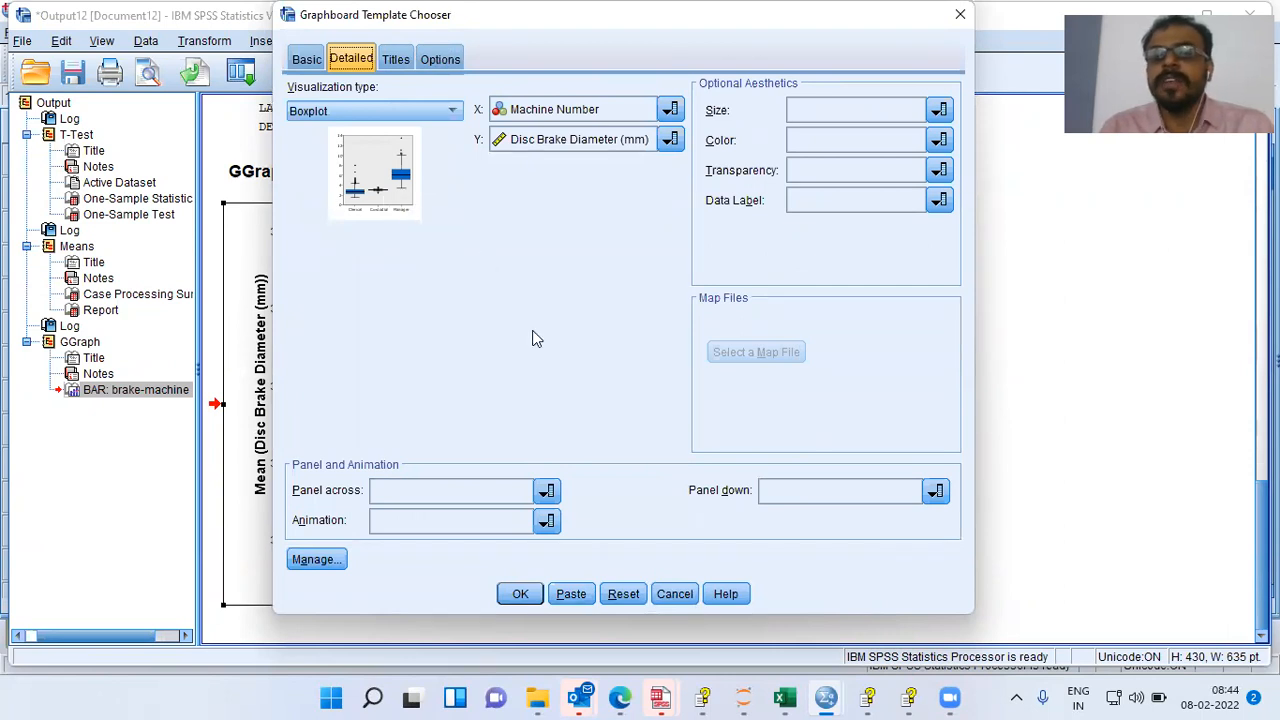
Color the boxplot by Machine Number and generate it in the output
{"action": "left_click", "coordinate": [940, 141]}
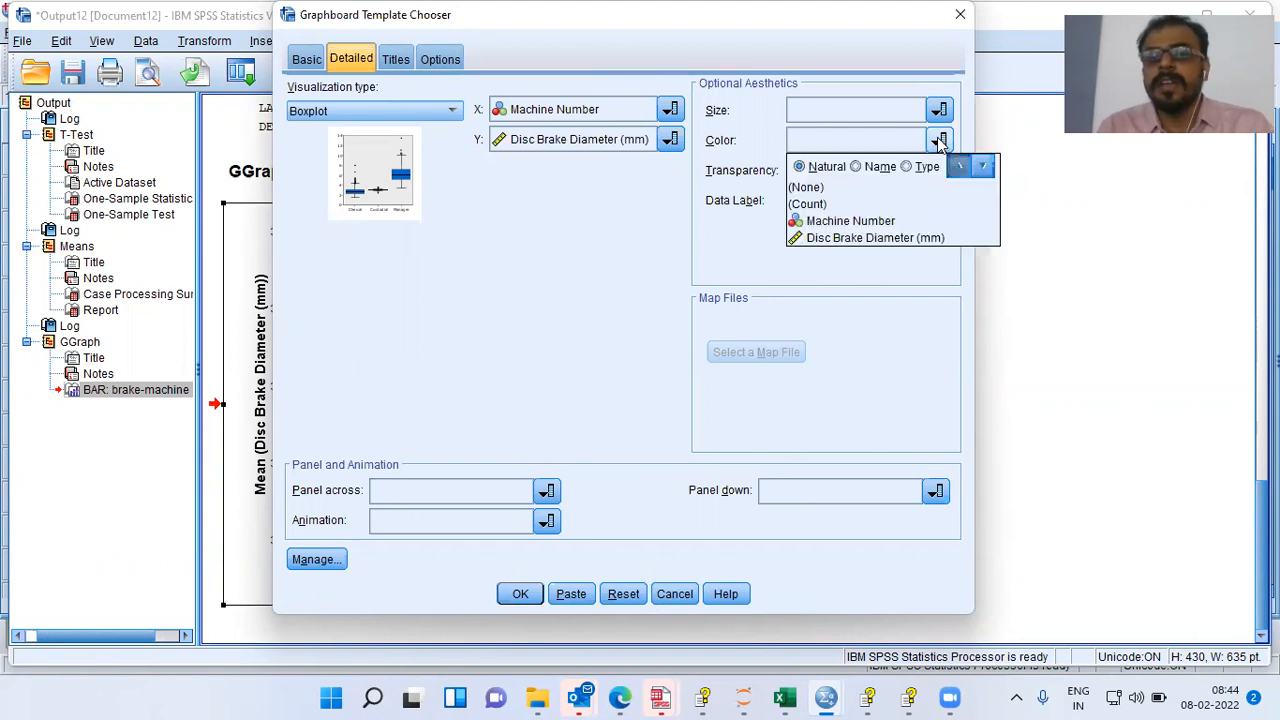
{"action": "left_click", "coordinate": [850, 221]}
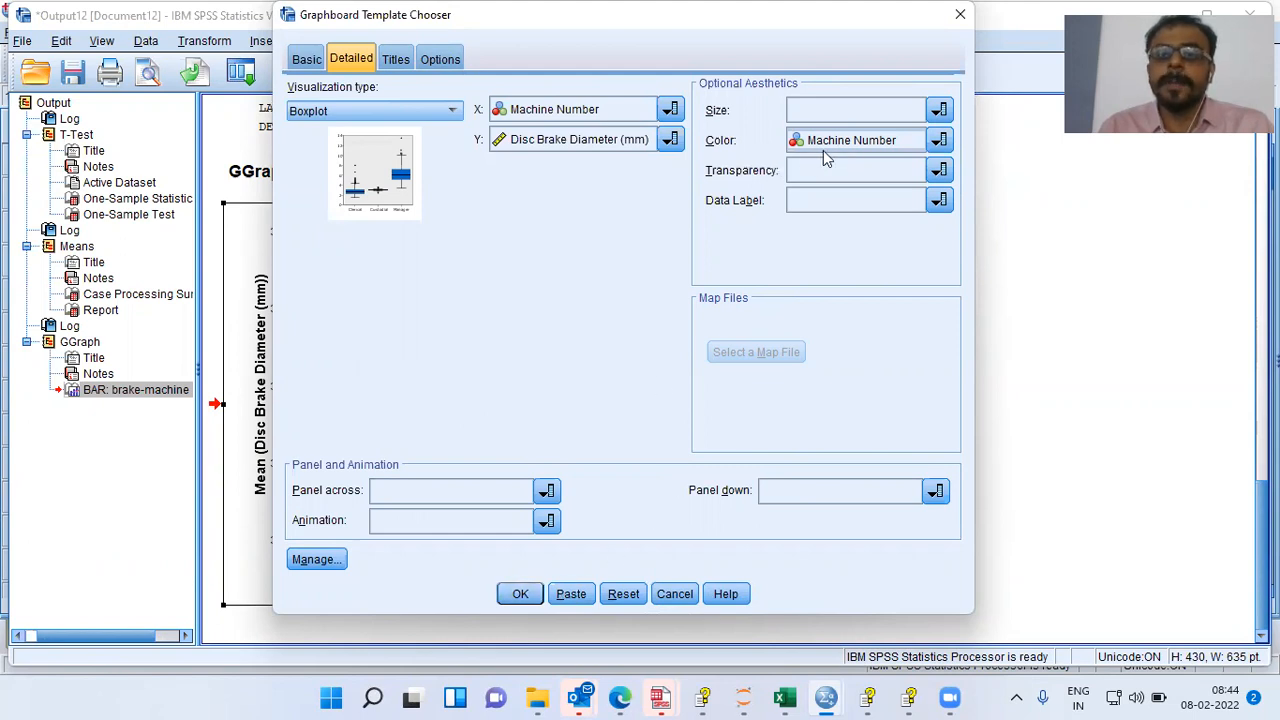
{"action": "left_click", "coordinate": [521, 593]}
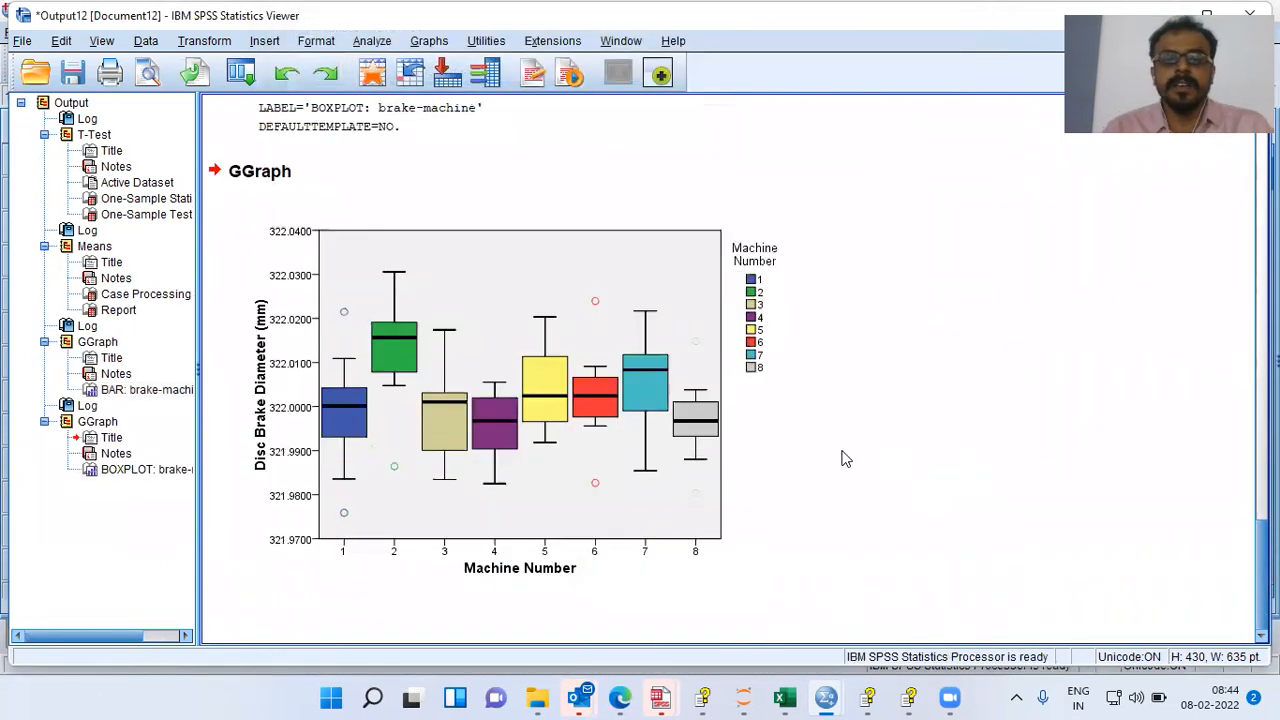
Examine the boxplot's medians, spread and outliers of disc brake diameter for each machine
{"action": "left_click", "coordinate": [722, 448]}
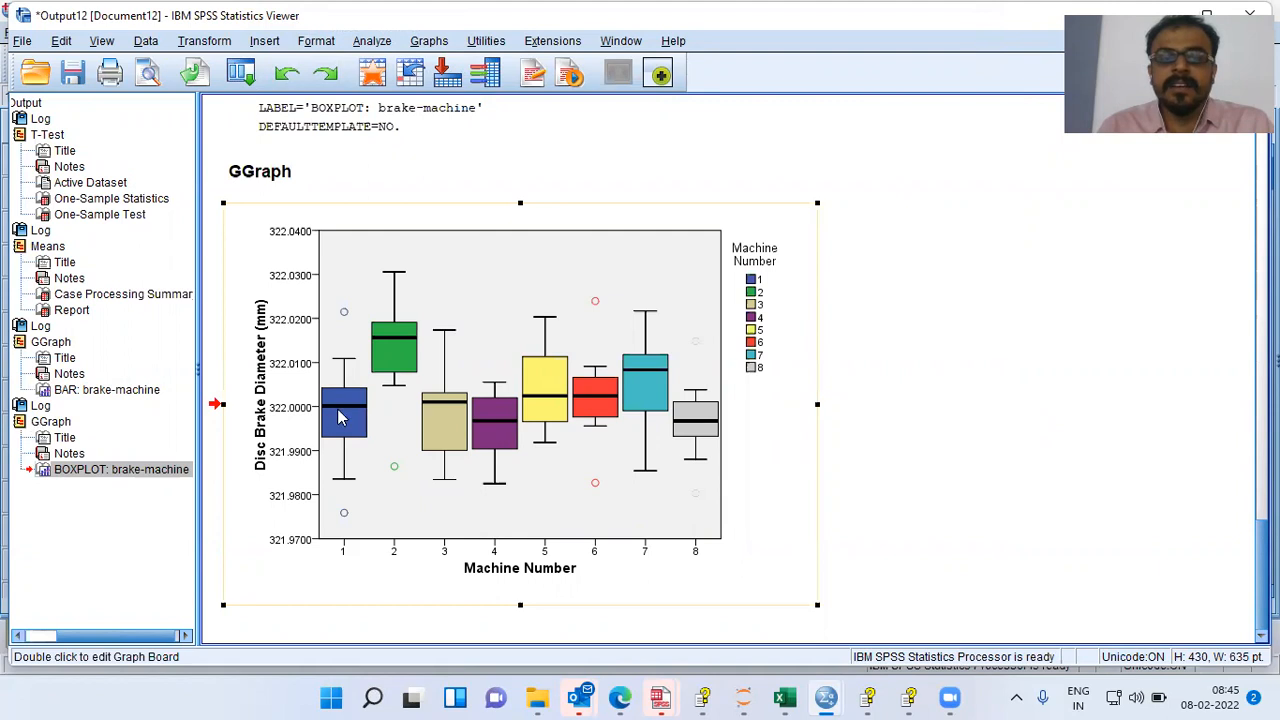
{"action": "left_click", "coordinate": [367, 421]}
{"action": "double_click", "coordinate": [366, 421]}
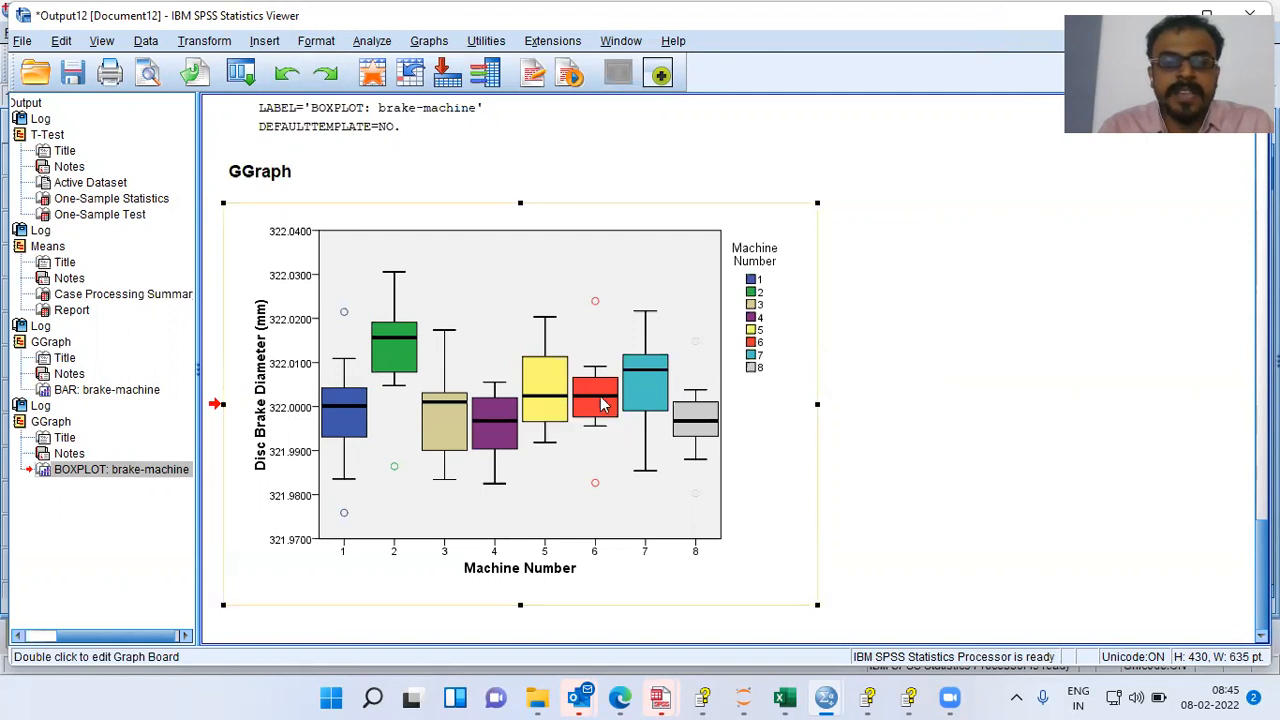
{"action": "left_click", "coordinate": [655, 378]}
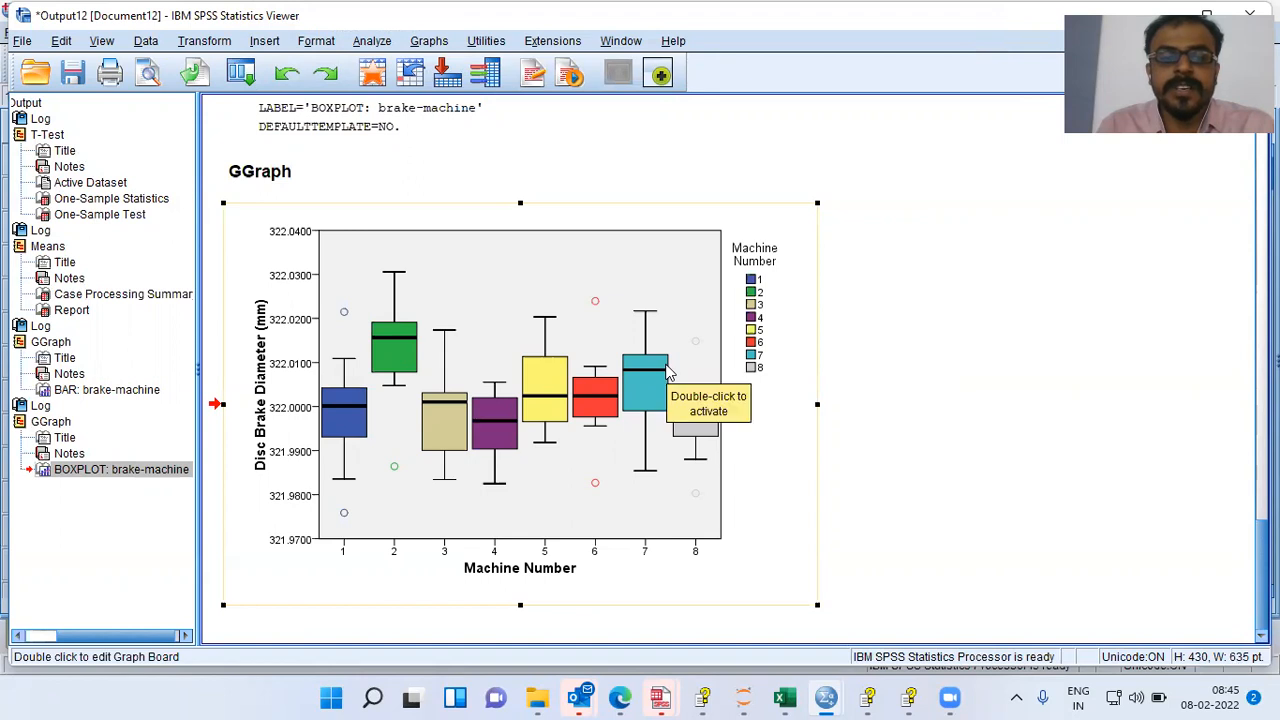
{"action": "left_click", "coordinate": [1009, 410]}
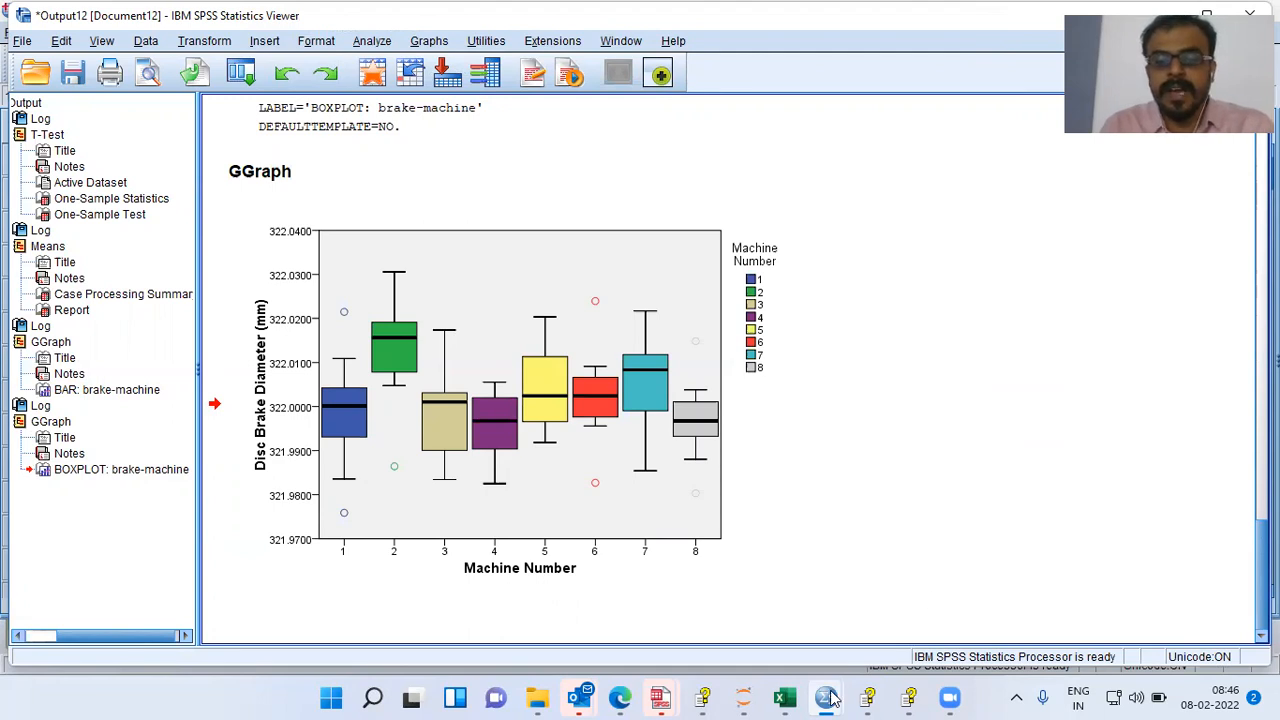
Return to the brakes.sav data and split the file to organize output by groups based on Machine Number, sorting by the grouping variable
{"action": "mouse_move", "coordinate": [866, 697]}
{"action": "left_click", "coordinate": [1031, 586]}
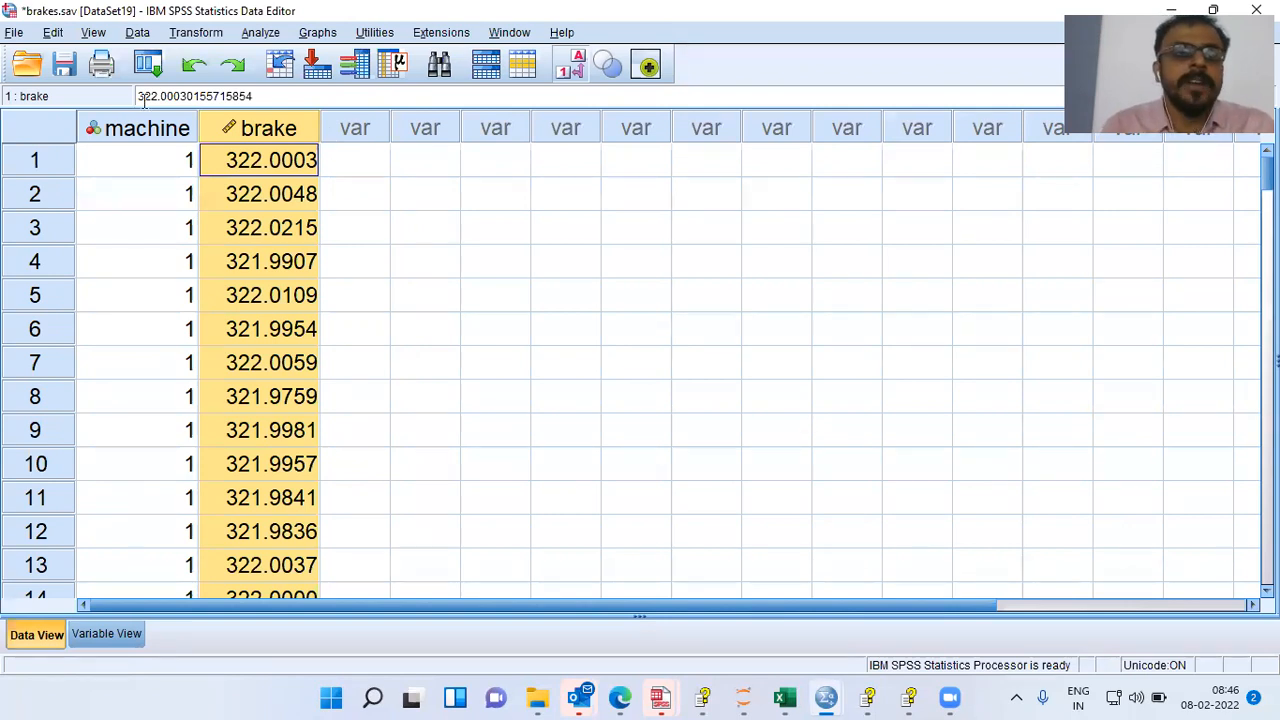
{"action": "left_click", "coordinate": [138, 33]}
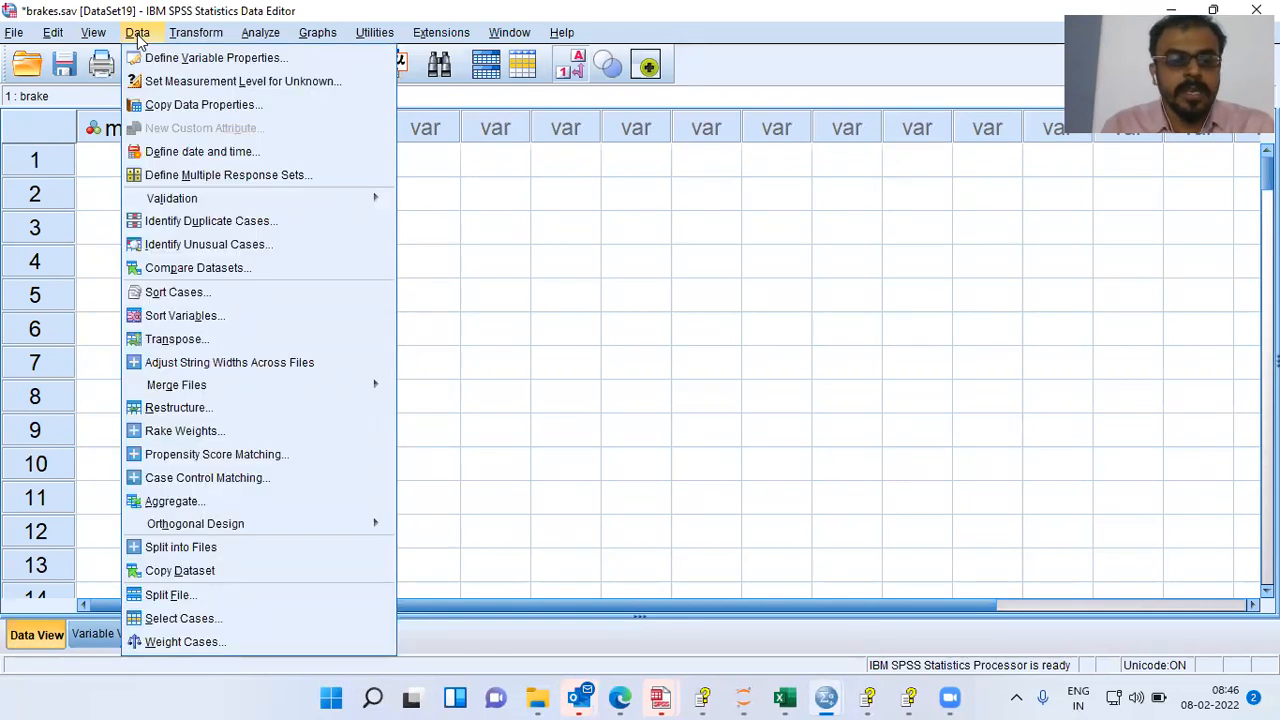
{"action": "left_click", "coordinate": [200, 596]}
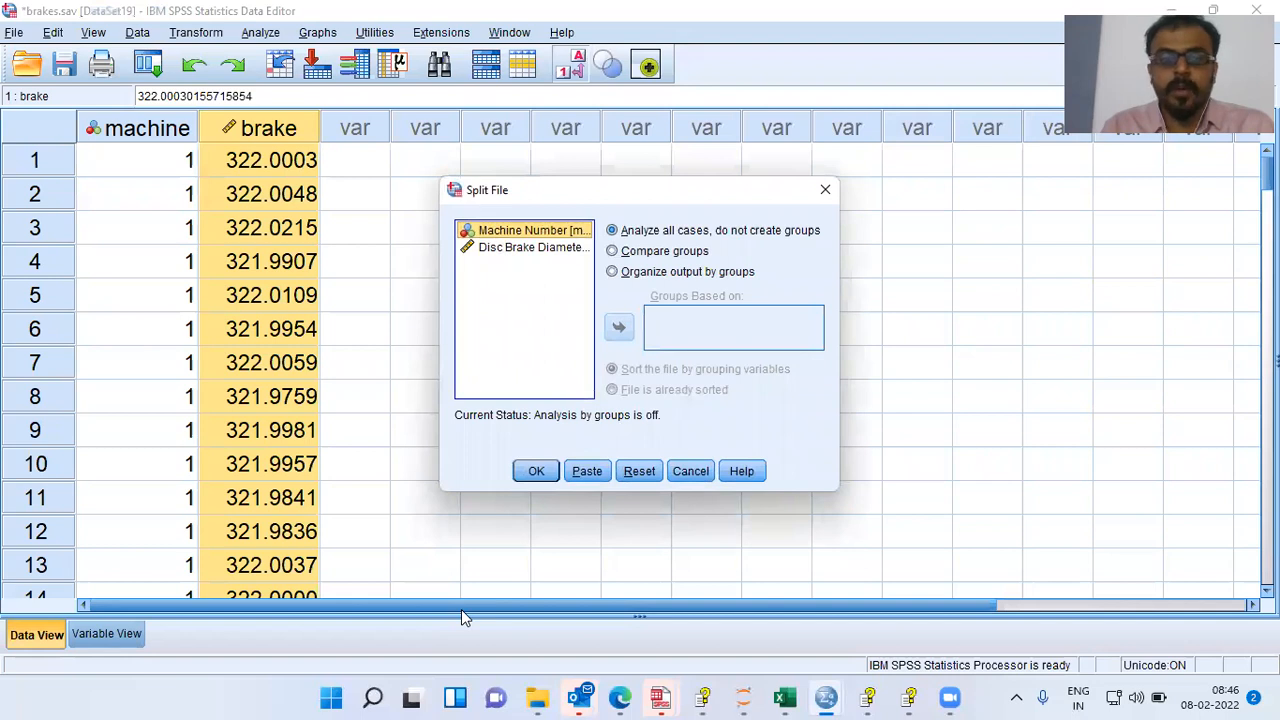
{"action": "left_click", "coordinate": [1102, 692]}
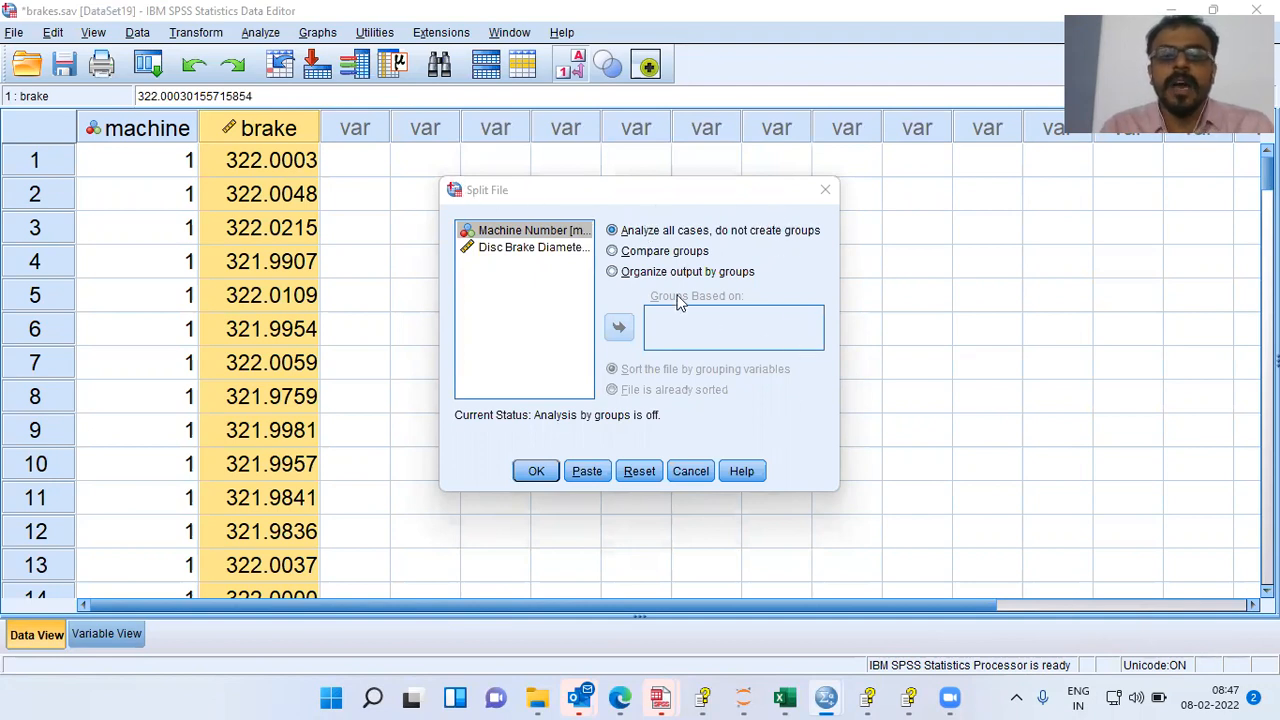
{"action": "left_click", "coordinate": [613, 273]}
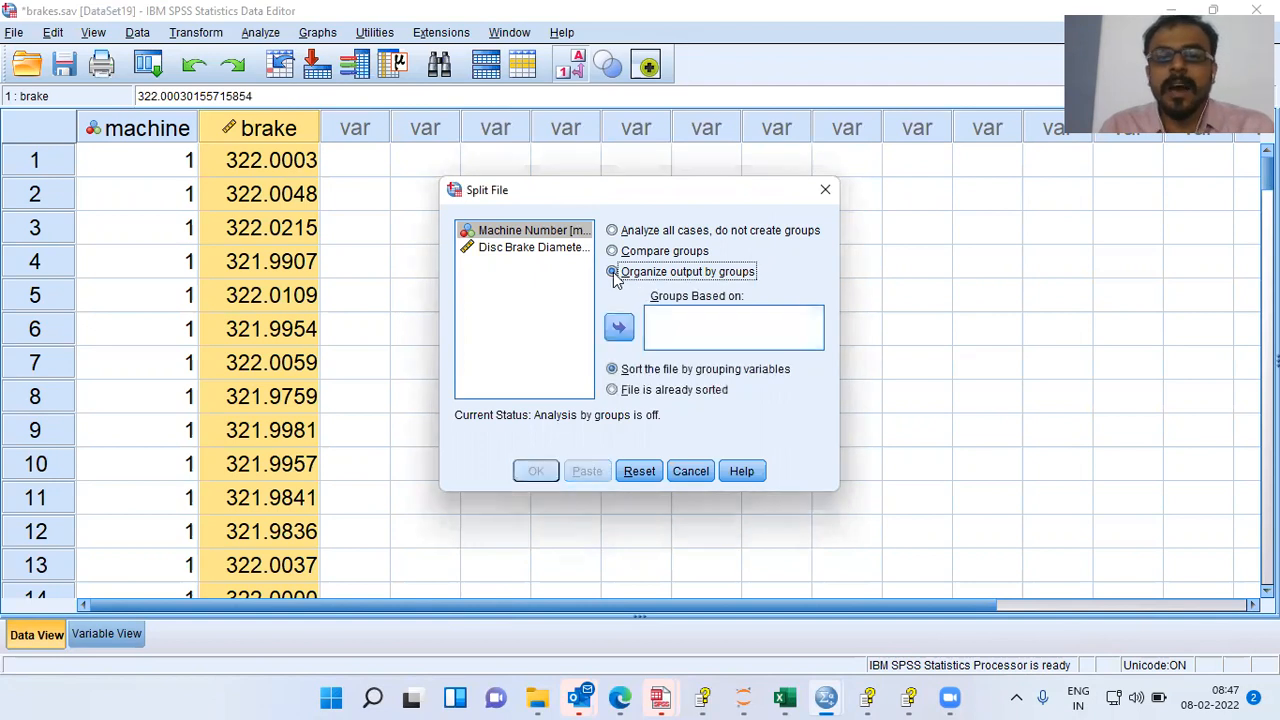
{"action": "left_click", "coordinate": [570, 231]}
{"action": "left_click", "coordinate": [620, 328]}
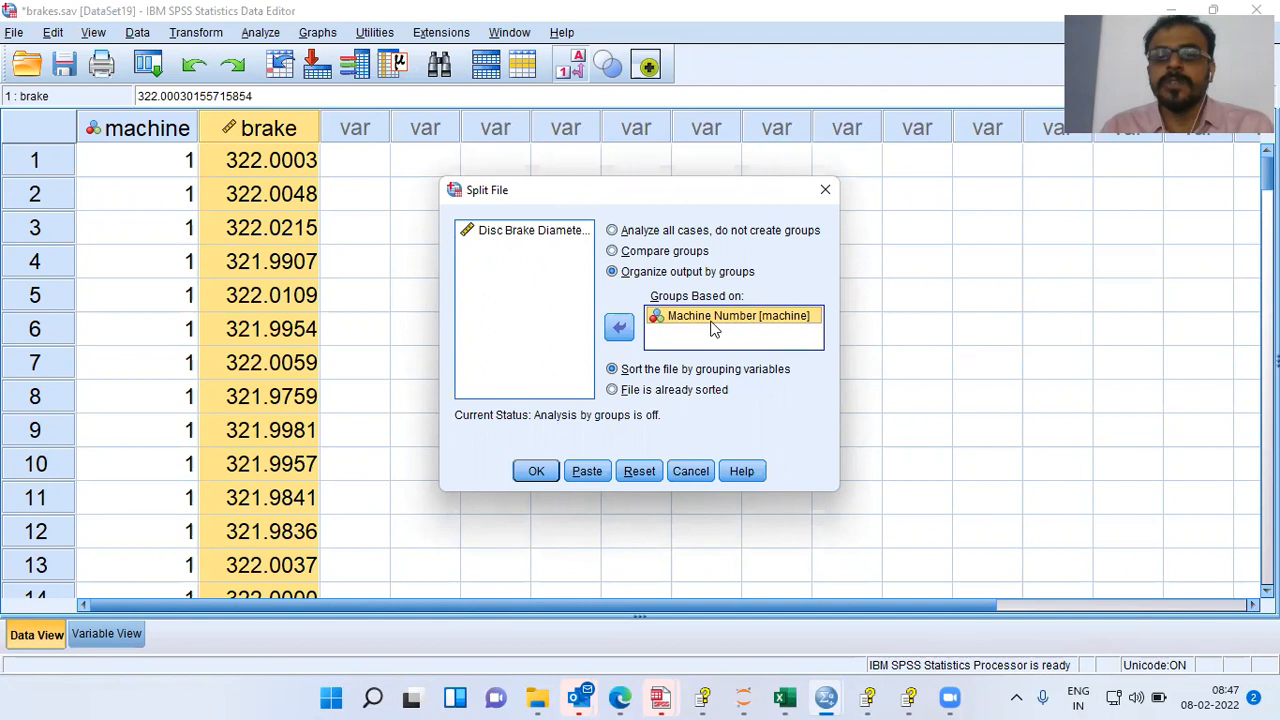
{"action": "left_click", "coordinate": [537, 471]}
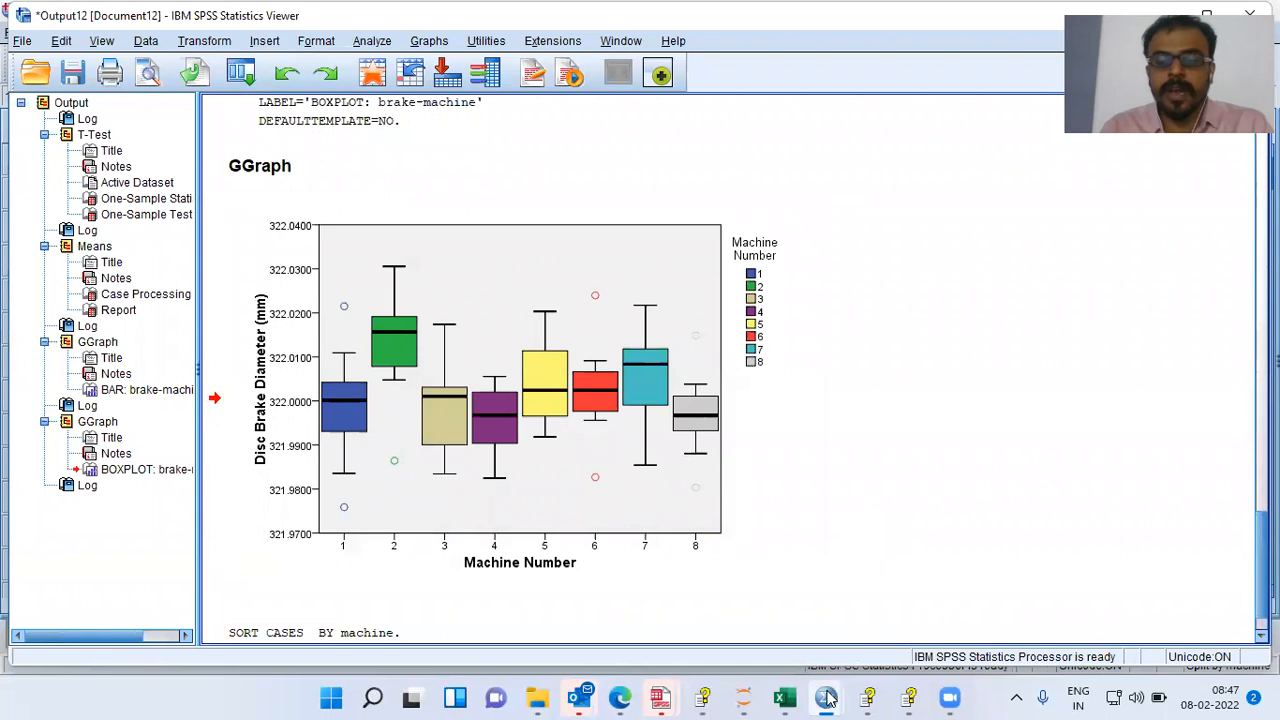
Return to the brakes.sav data and run a One-Sample T Test on Disc Brake Diameter with test value 322 for the split groups
{"action": "mouse_move", "coordinate": [827, 697]}
{"action": "left_click", "coordinate": [1057, 611]}
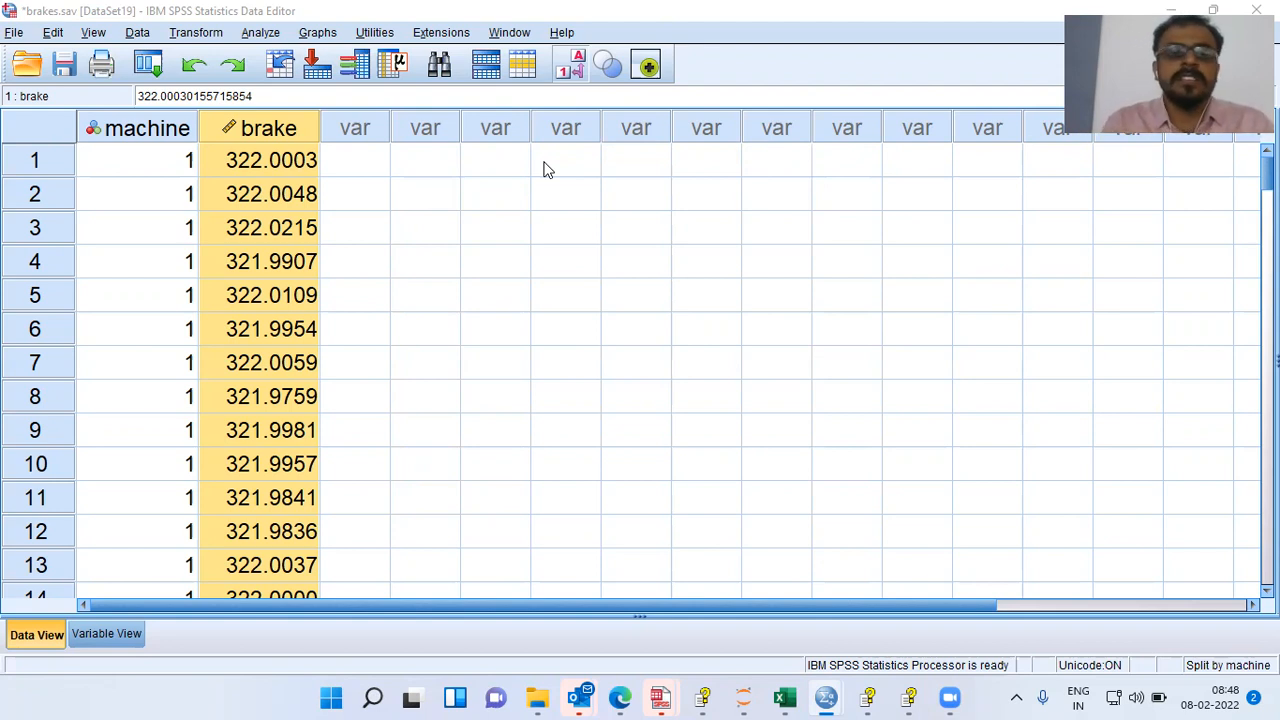
{"action": "left_click", "coordinate": [265, 33]}
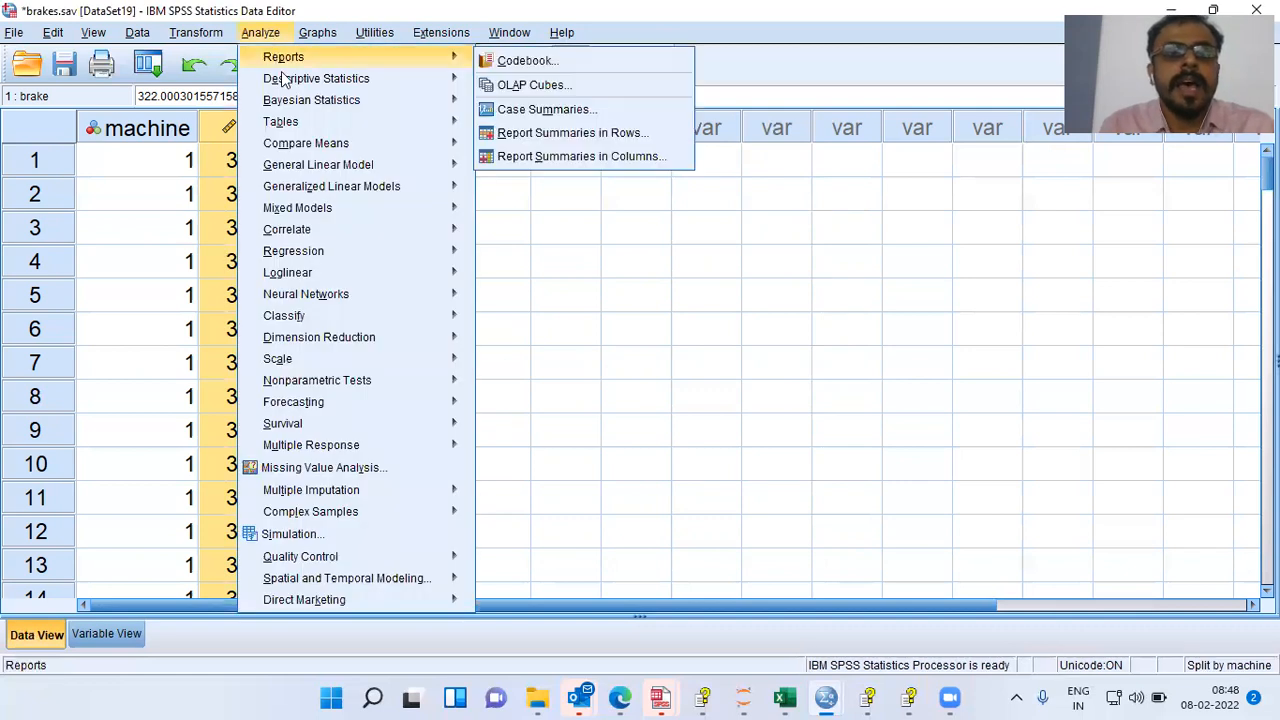
{"action": "mouse_move", "coordinate": [288, 84]}
{"action": "mouse_move", "coordinate": [298, 145]}
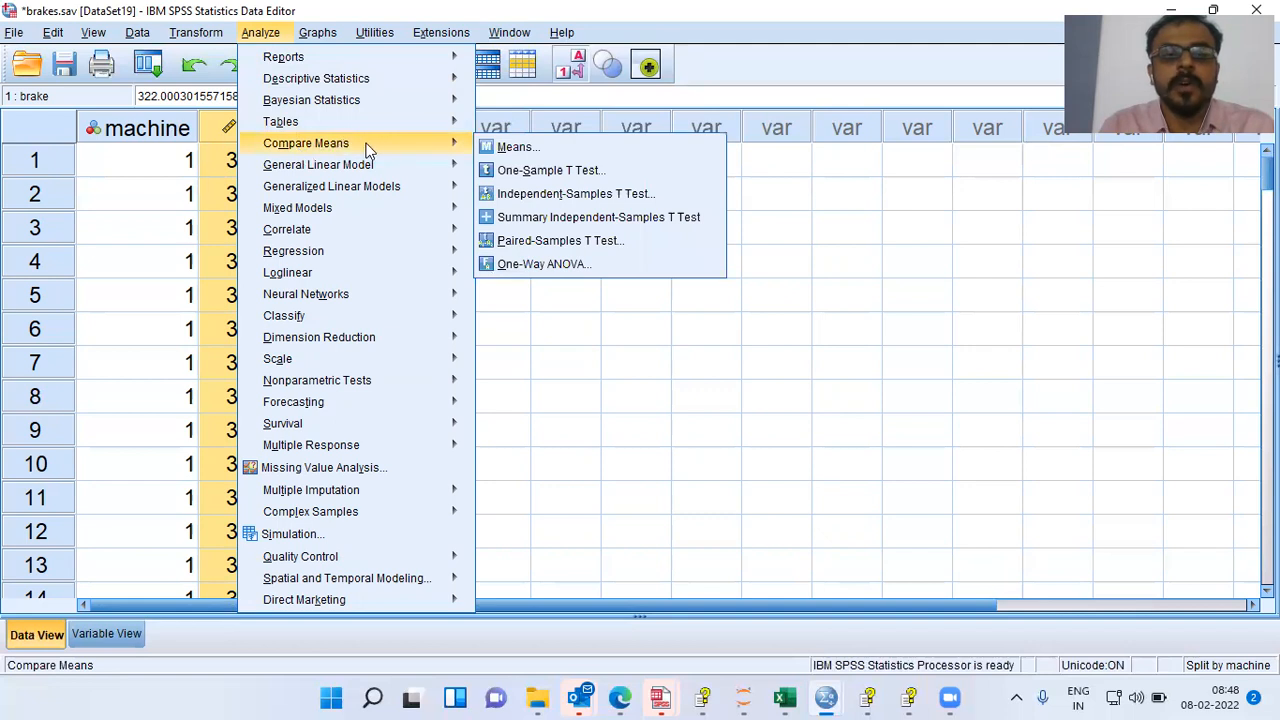
{"action": "left_click", "coordinate": [621, 177]}
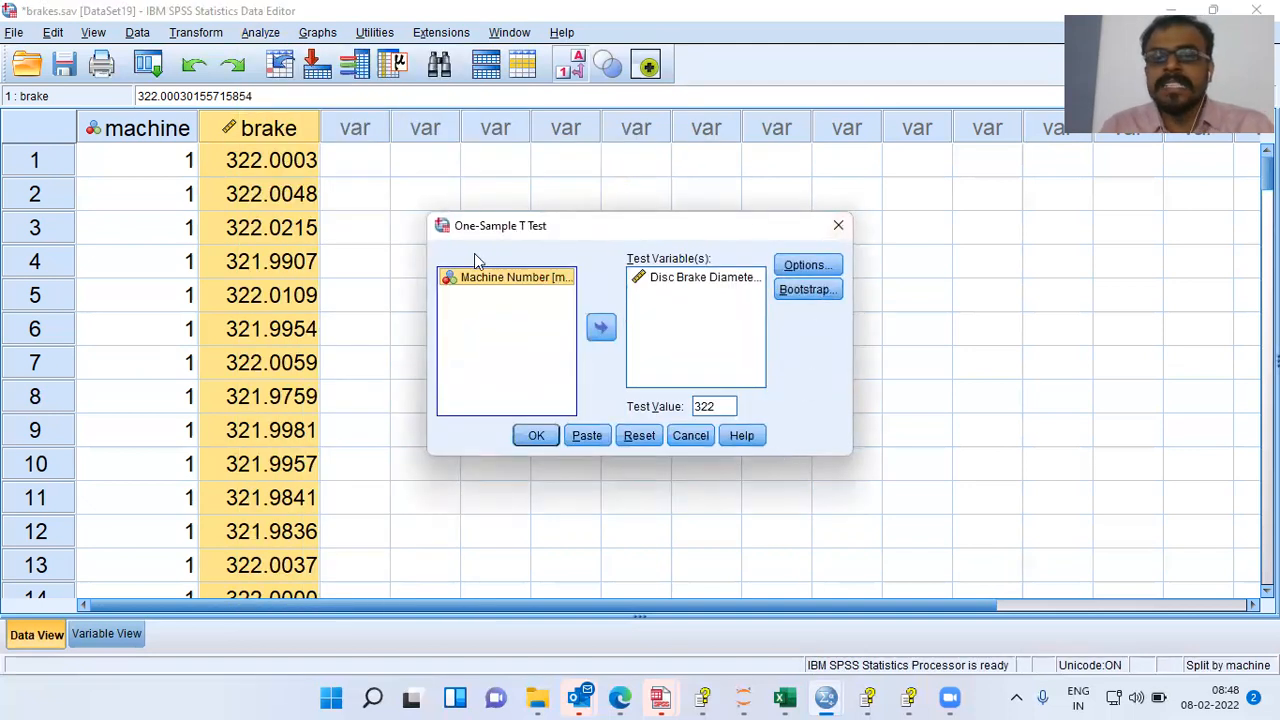
{"action": "left_click", "coordinate": [536, 437]}
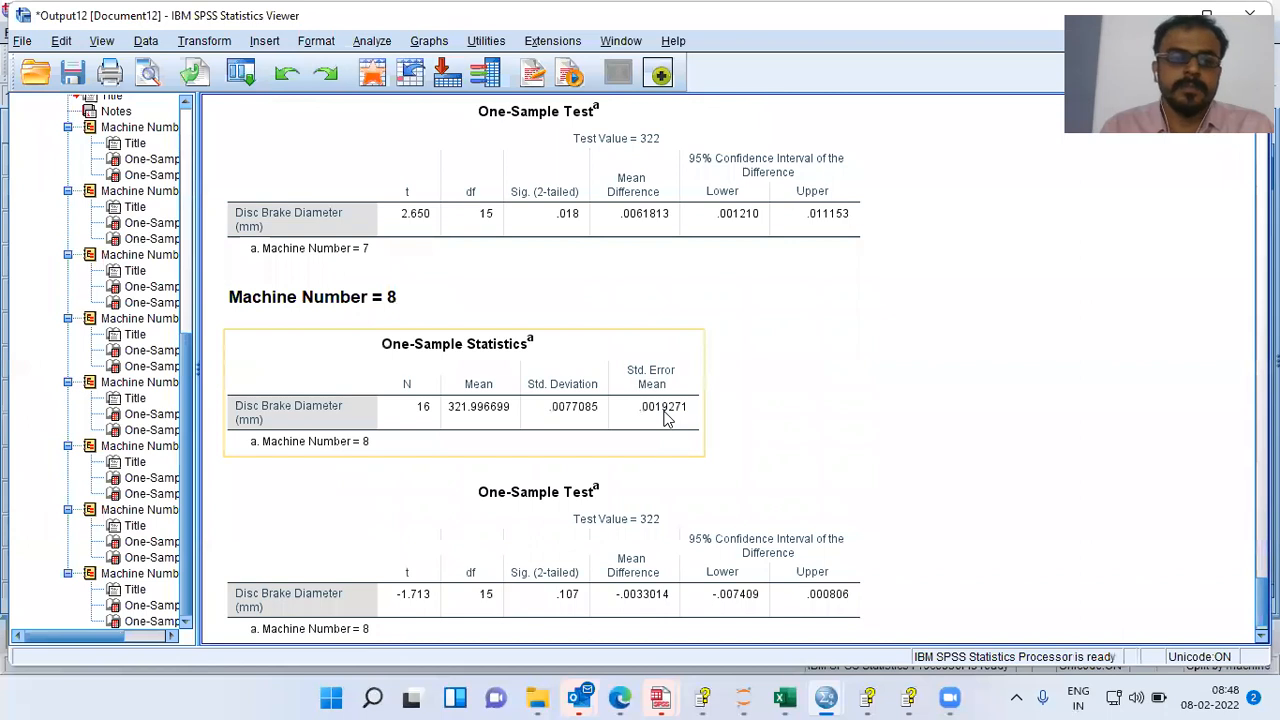
Go to the start of the new T-Test output and examine the One-Sample Statistics and One-Sample Test tables for Machine Number 1
{"action": "left_click_drag", "start_coordinate": [192, 490], "coordinate": [197, 433]}
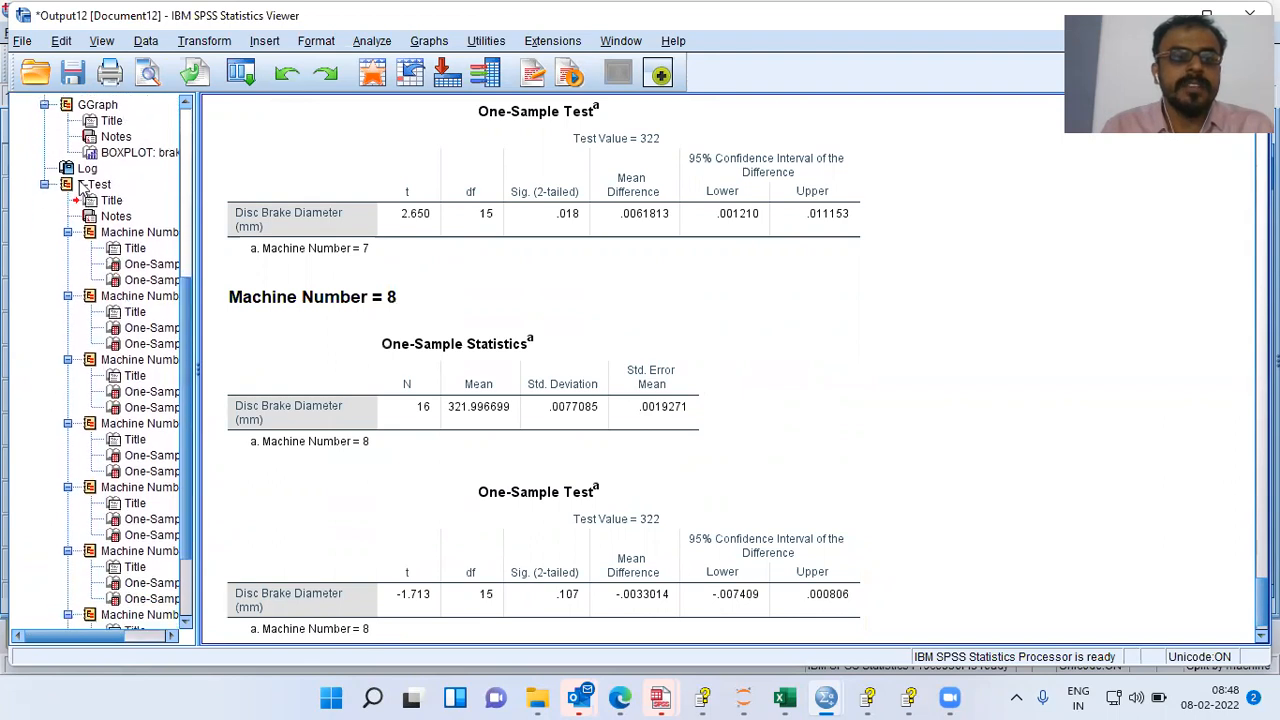
{"action": "left_click", "coordinate": [86, 185]}
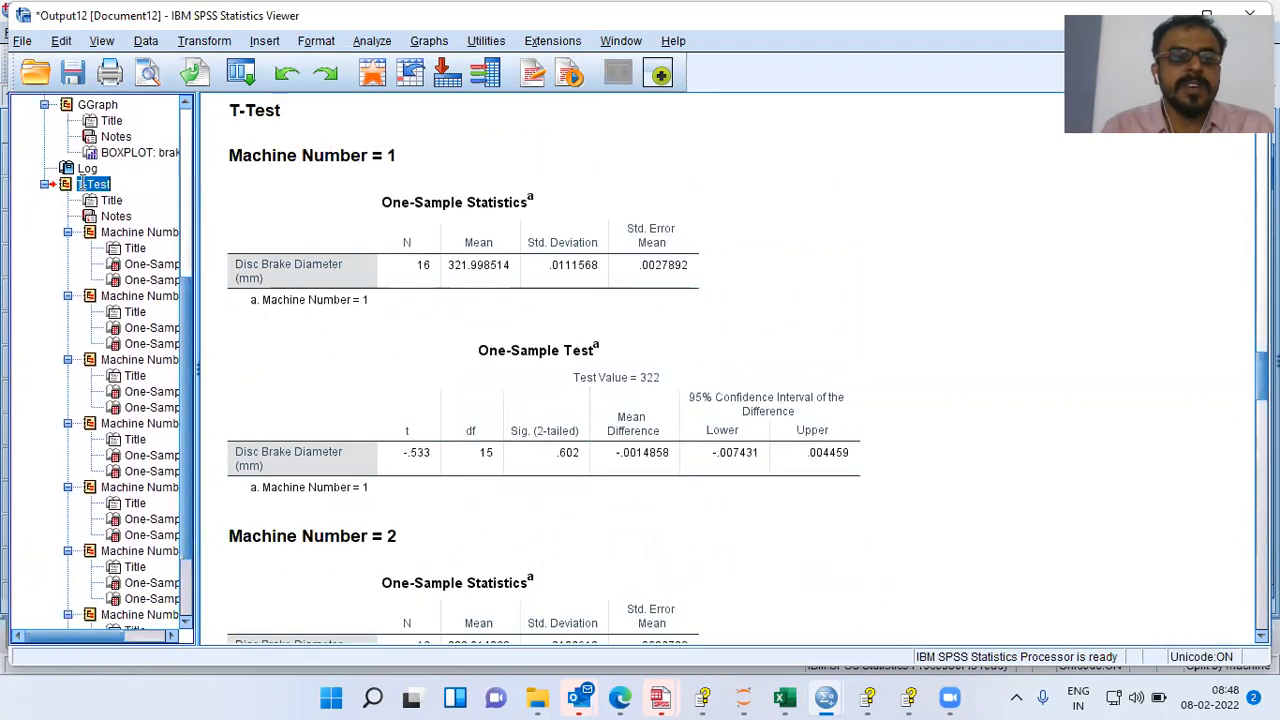
{"action": "left_click", "coordinate": [305, 168]}
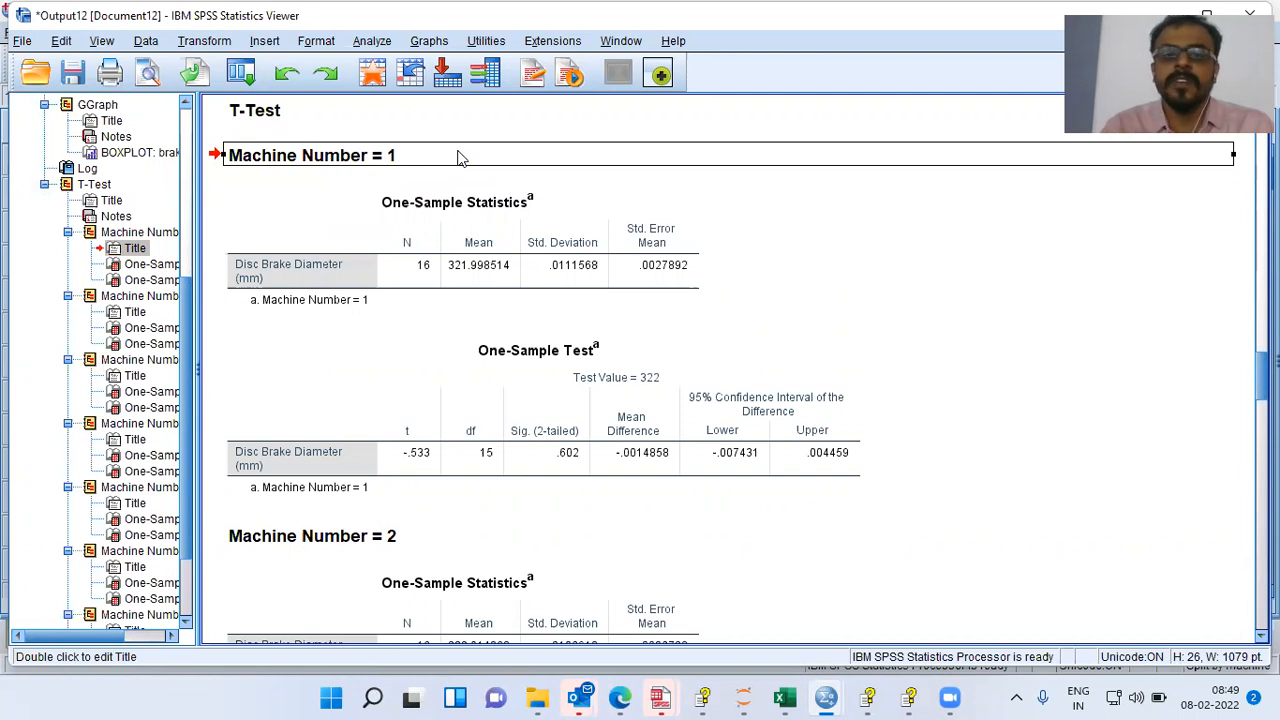
{"action": "left_click", "coordinate": [472, 278]}
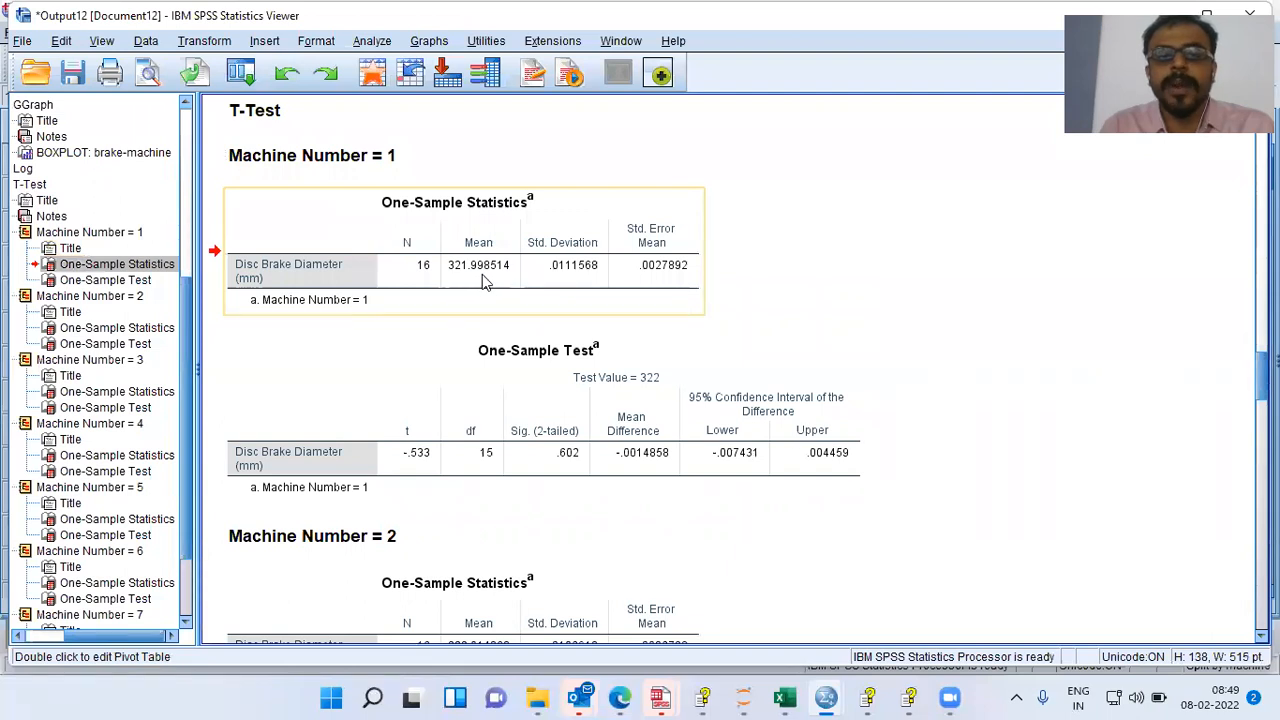
{"action": "left_click", "coordinate": [575, 470]}
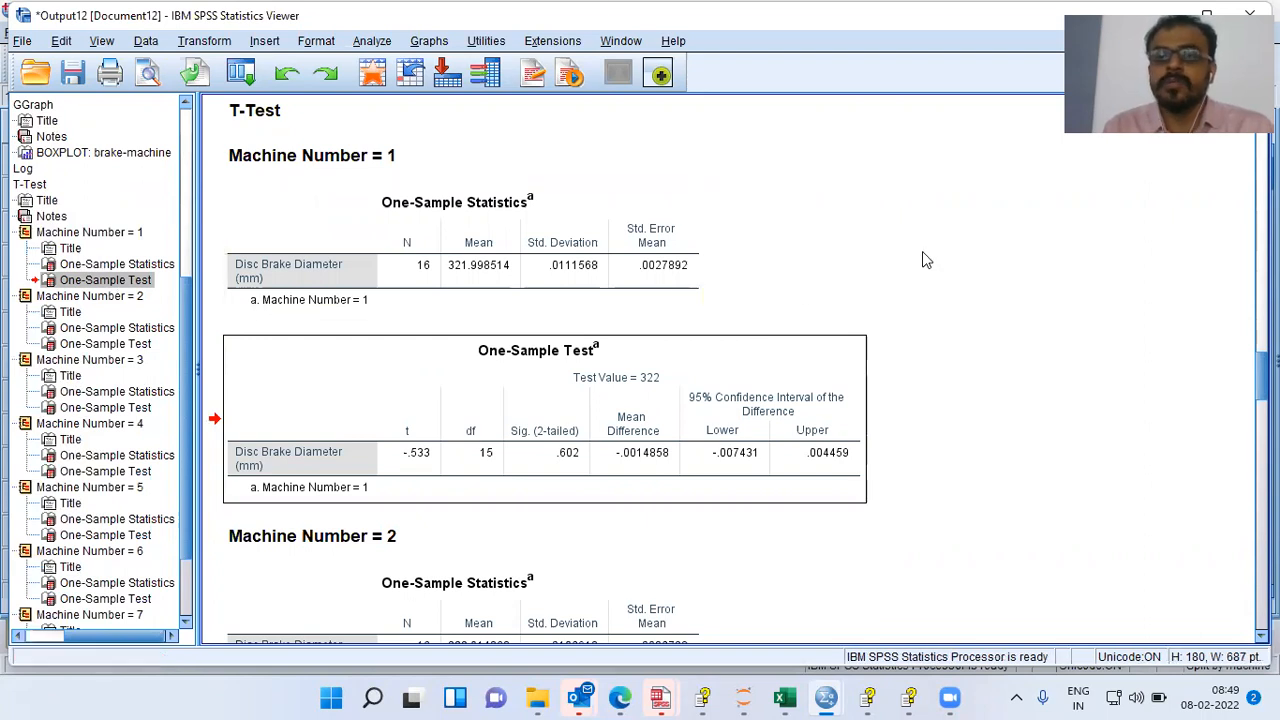
Examine the Machine Number 2 tables, checking the mean, the two-tailed significance and the mean difference from 322
{"action": "left_click", "coordinate": [86, 297]}
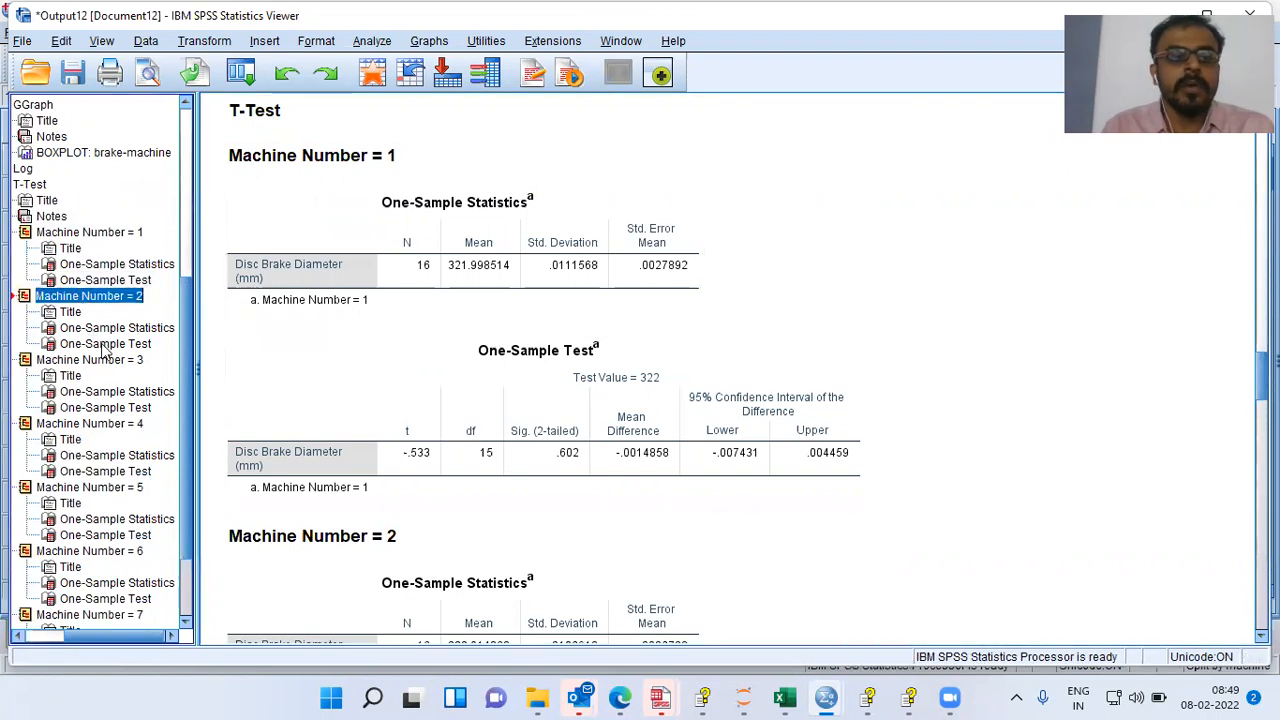
{"action": "left_click", "coordinate": [99, 344]}
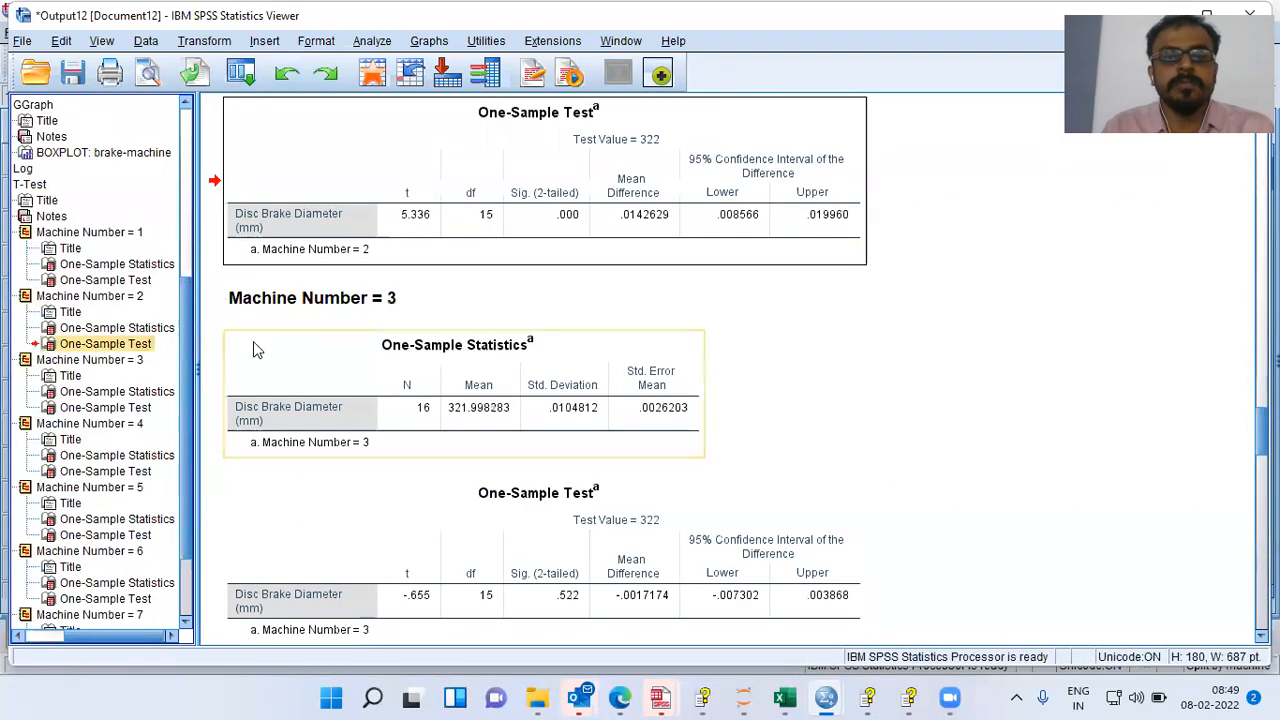
{"action": "scroll", "coordinate": [283, 341], "scroll_direction": "up", "scroll_amount": 3}
{"action": "scroll", "coordinate": [327, 322], "scroll_direction": "up", "scroll_amount": 3}
{"action": "left_click", "coordinate": [355, 262]}
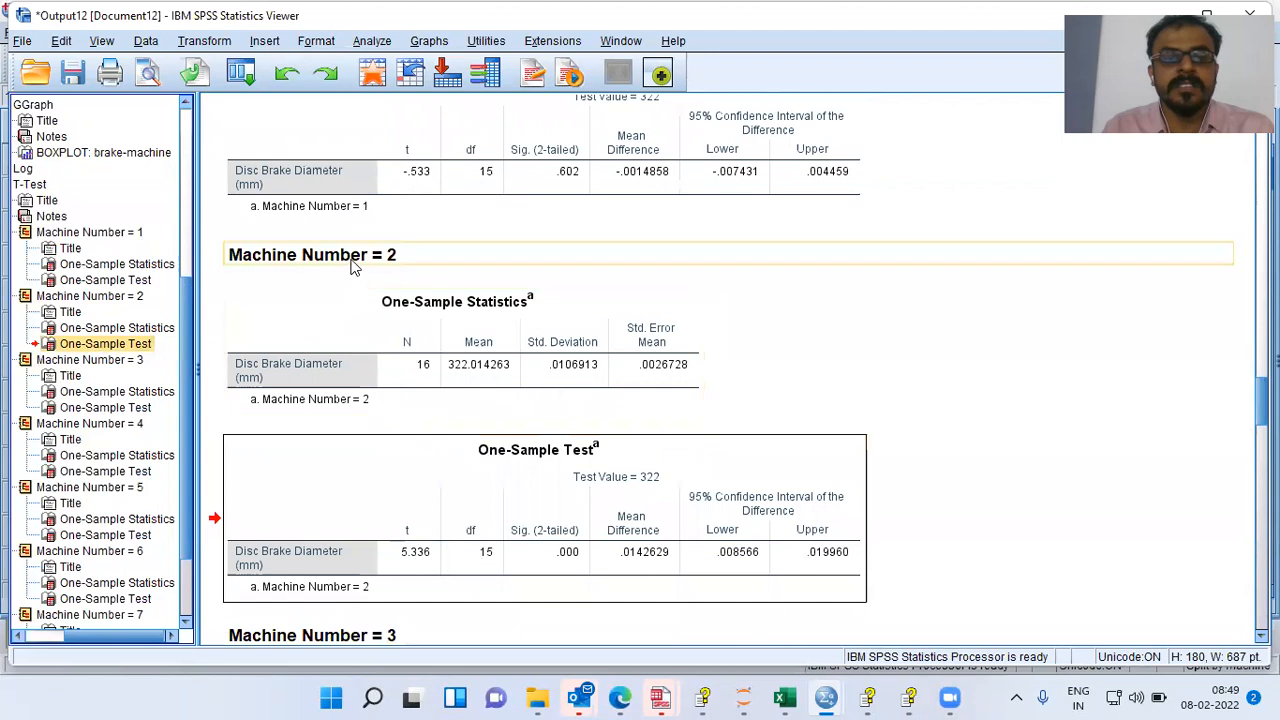
{"action": "left_click", "coordinate": [571, 524]}
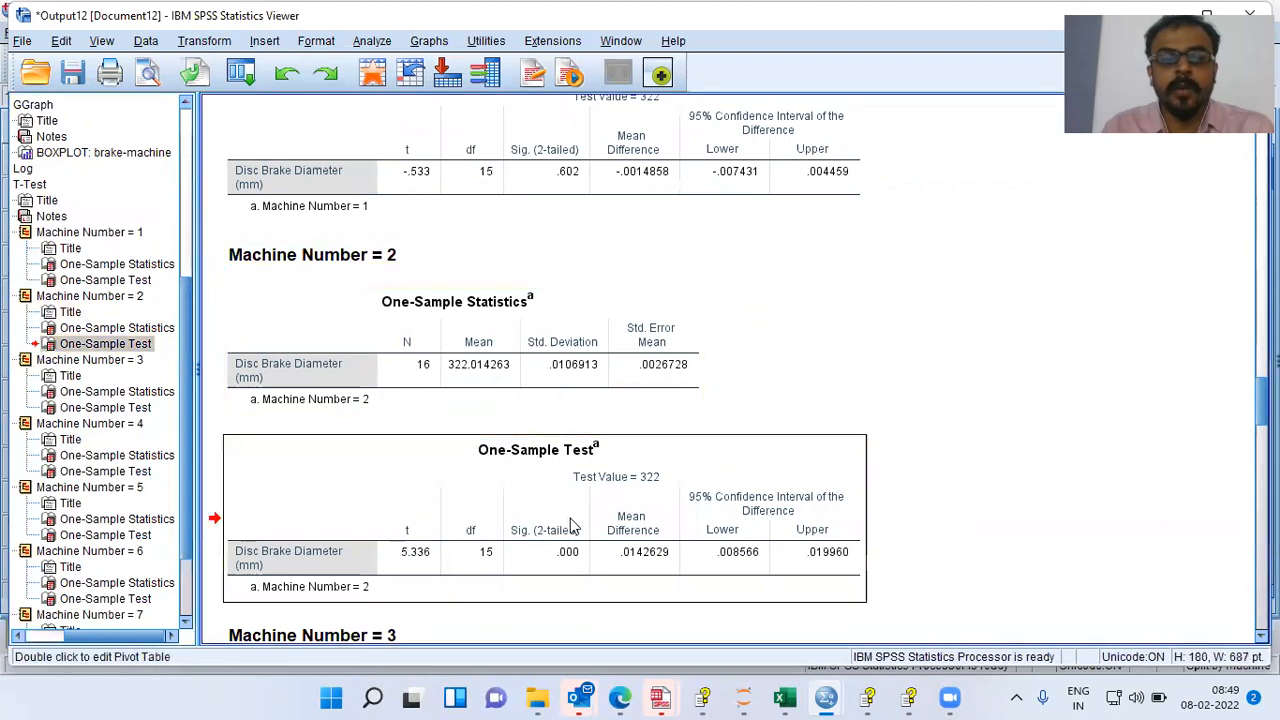
{"action": "scroll", "coordinate": [555, 510], "scroll_direction": "down", "scroll_amount": 1}
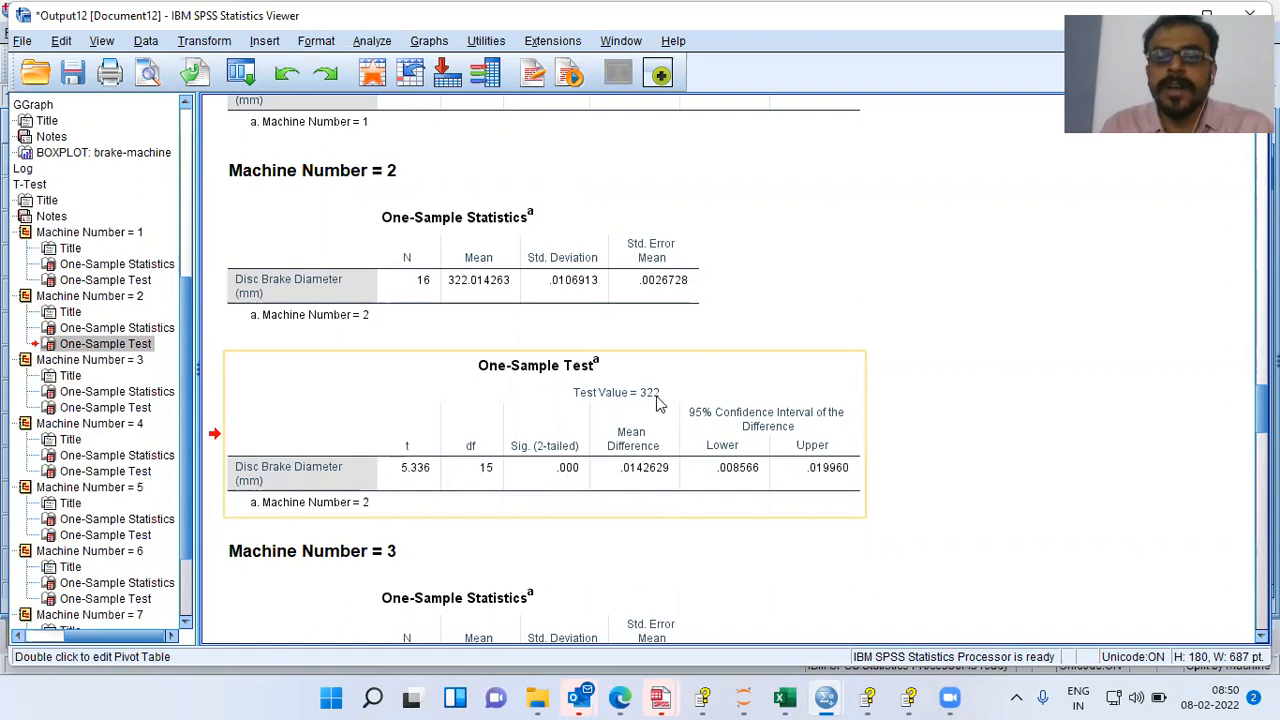
{"action": "left_click", "coordinate": [576, 480]}
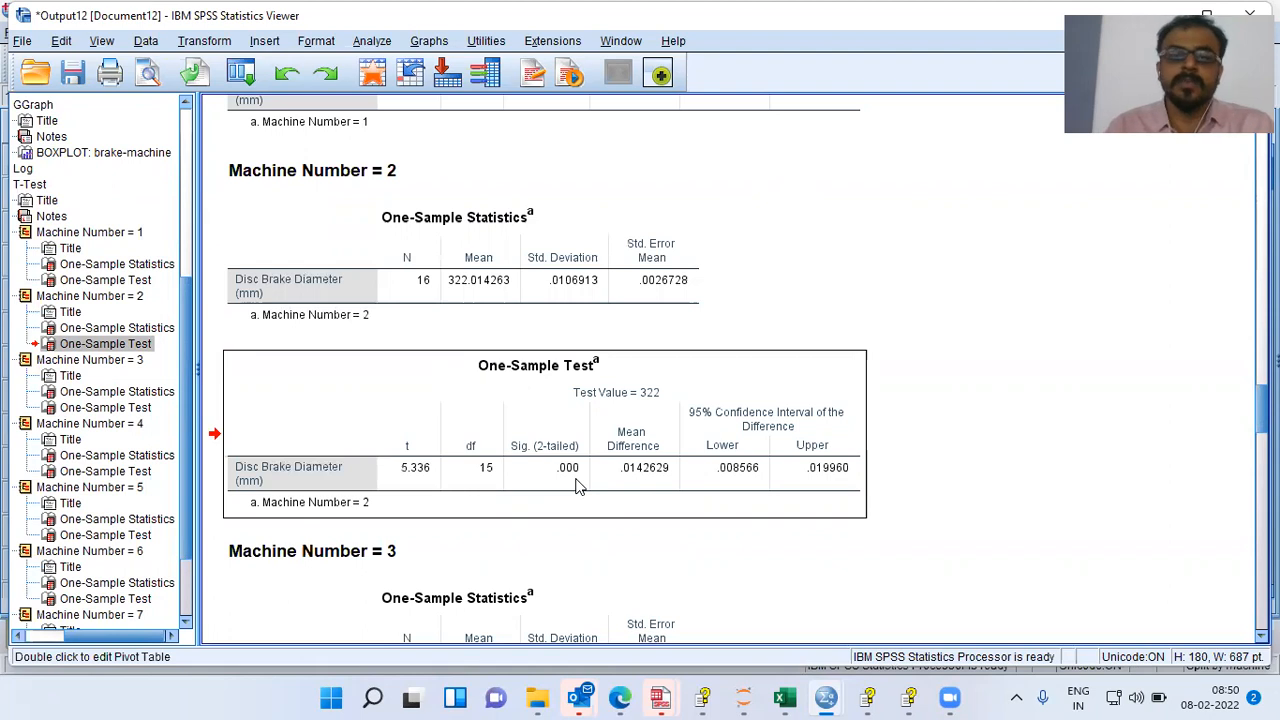
Examine the Machine Number 3 tables, checking the two-tailed significance and mean difference against the test value 322
{"action": "left_click", "coordinate": [343, 551]}
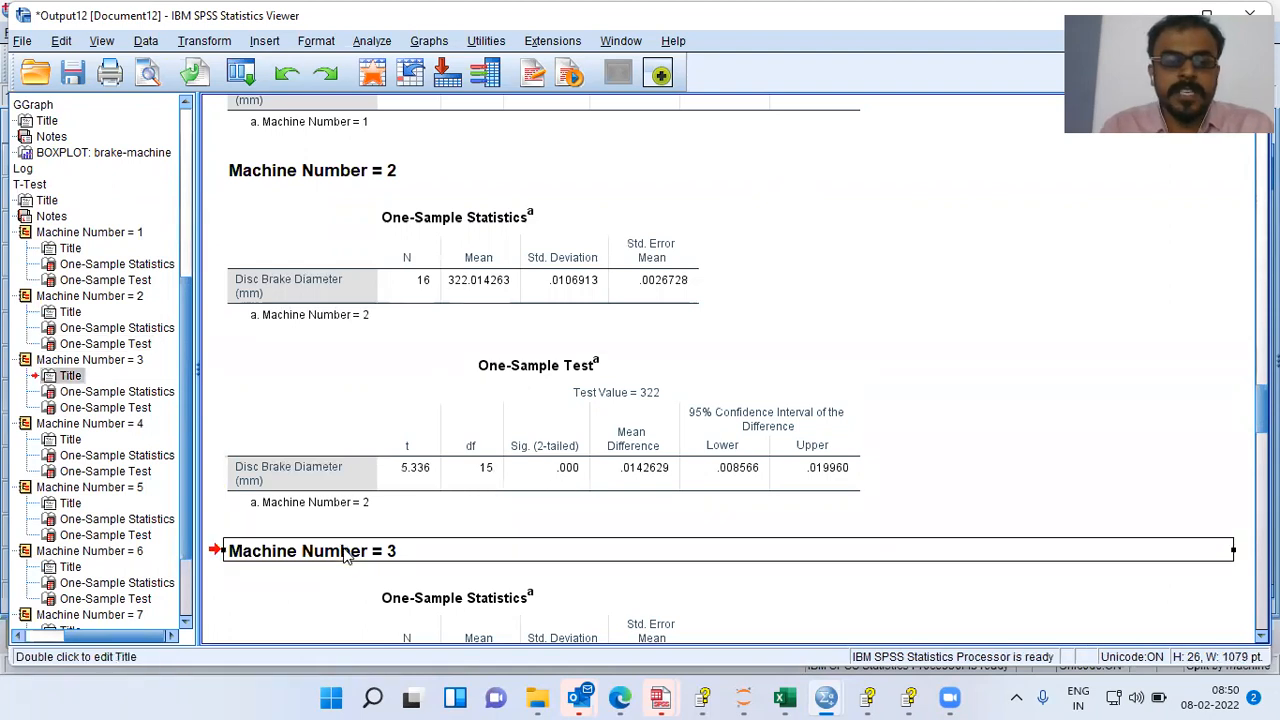
{"action": "scroll", "coordinate": [343, 556], "scroll_direction": "down", "scroll_amount": 3}
{"action": "scroll", "coordinate": [343, 556], "scroll_direction": "down", "scroll_amount": 3}
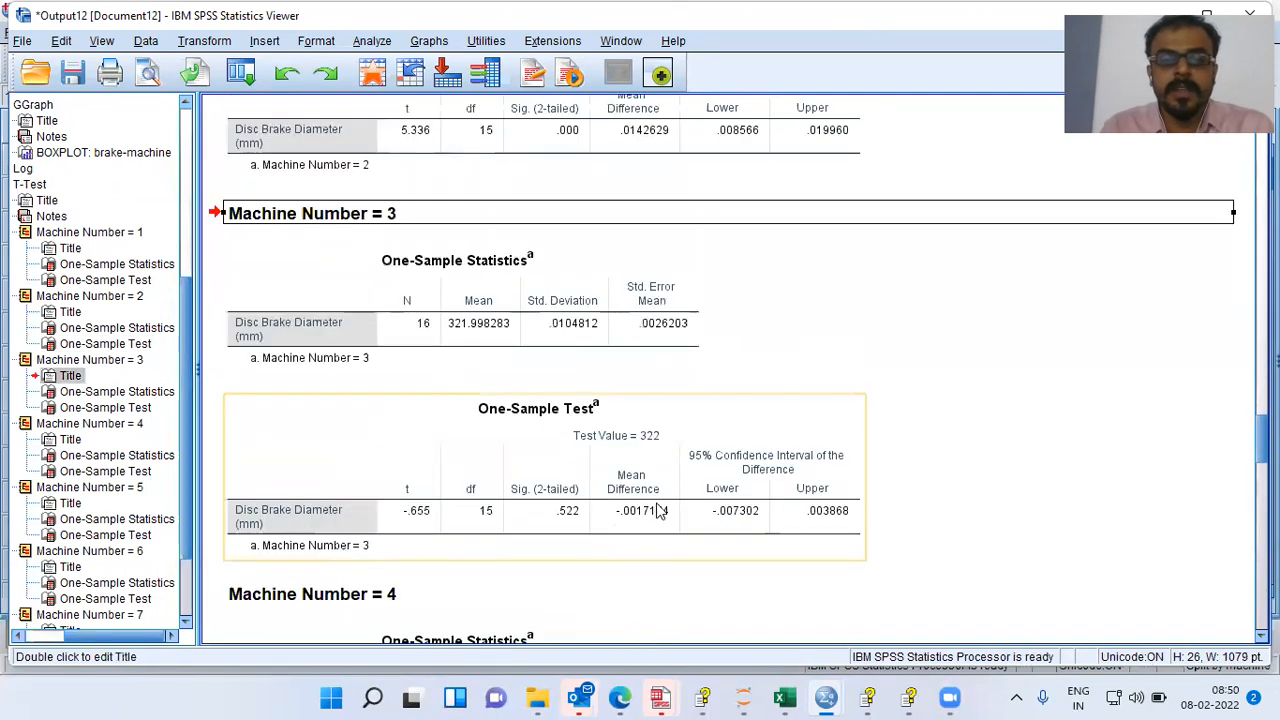
{"action": "left_click", "coordinate": [579, 514]}
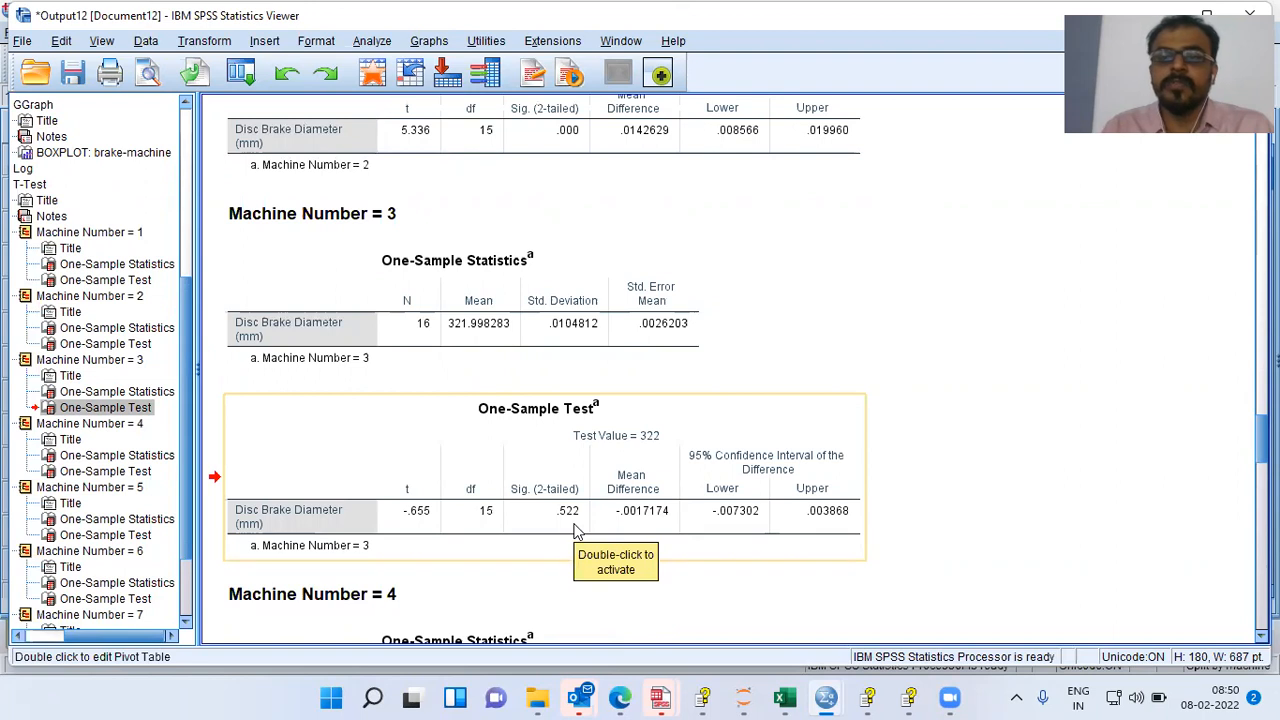
{"action": "left_click", "coordinate": [928, 442]}
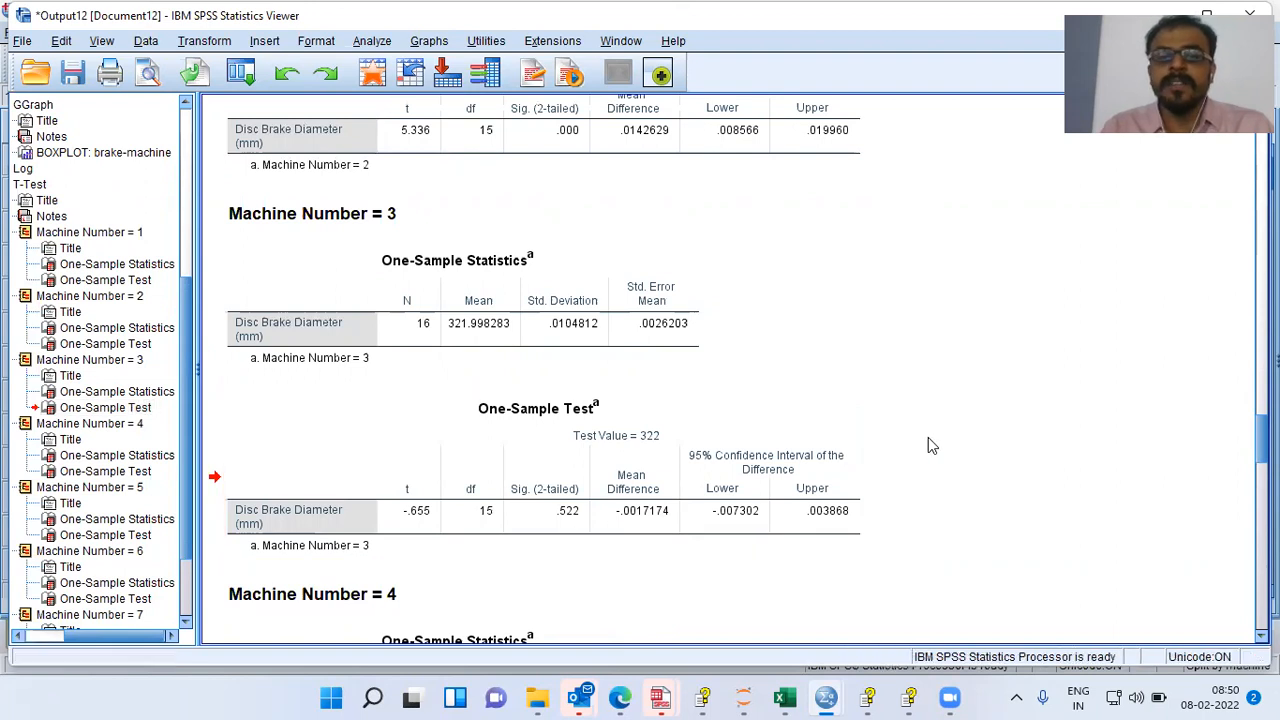
{"action": "left_click", "coordinate": [818, 464]}
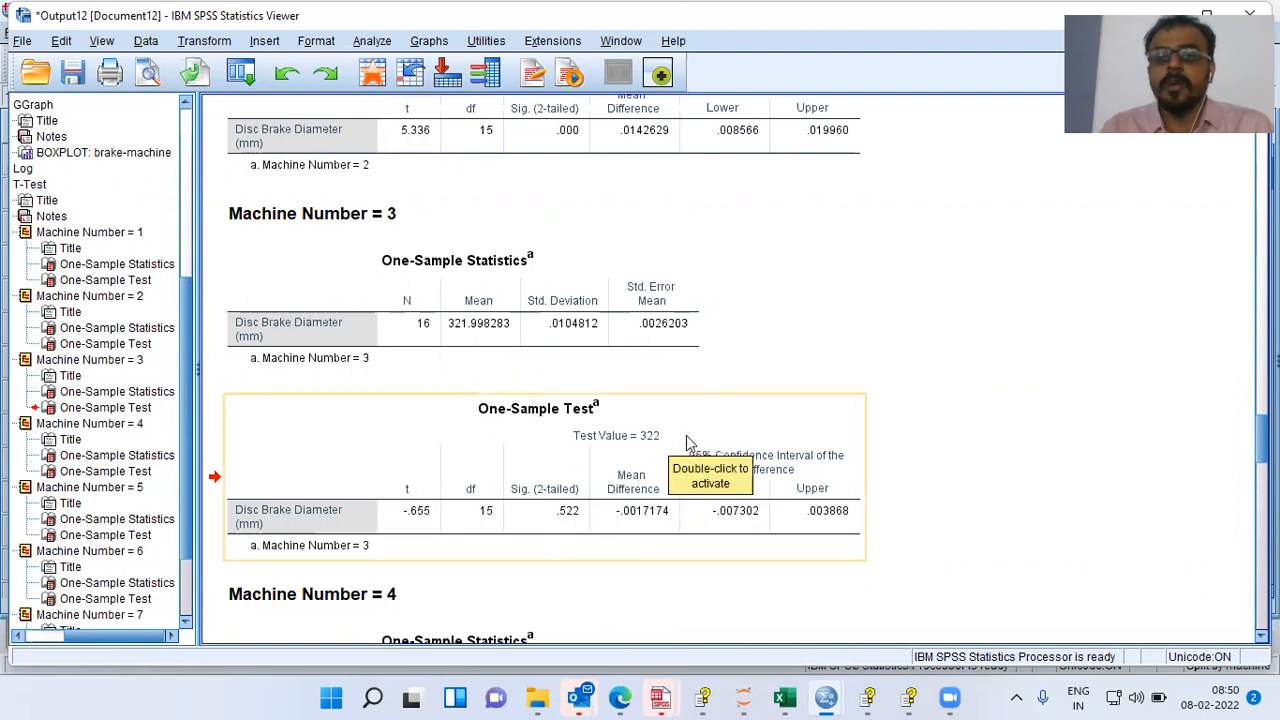
{"action": "left_click", "coordinate": [651, 443]}
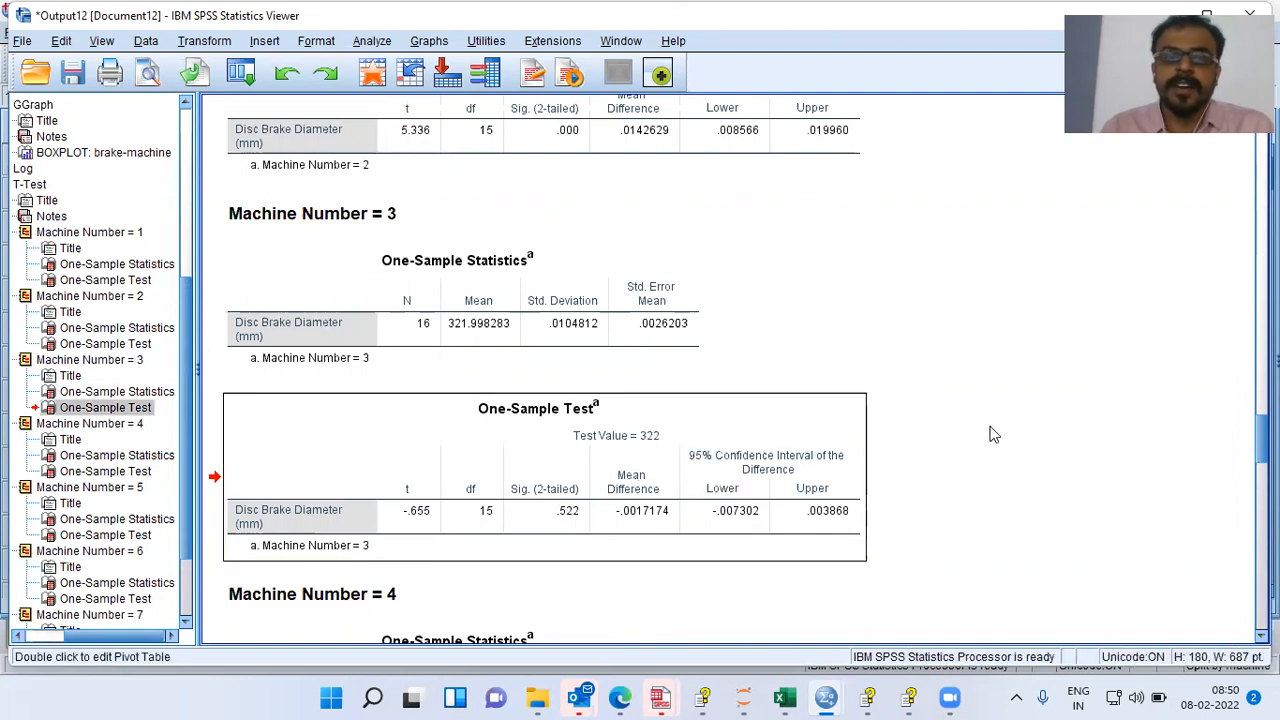
Examine the One-Sample Statistics and One-Sample Test tables for Machine Number 4, checking the two-tailed significance
{"action": "scroll", "coordinate": [993, 434], "scroll_direction": "down", "scroll_amount": 5}
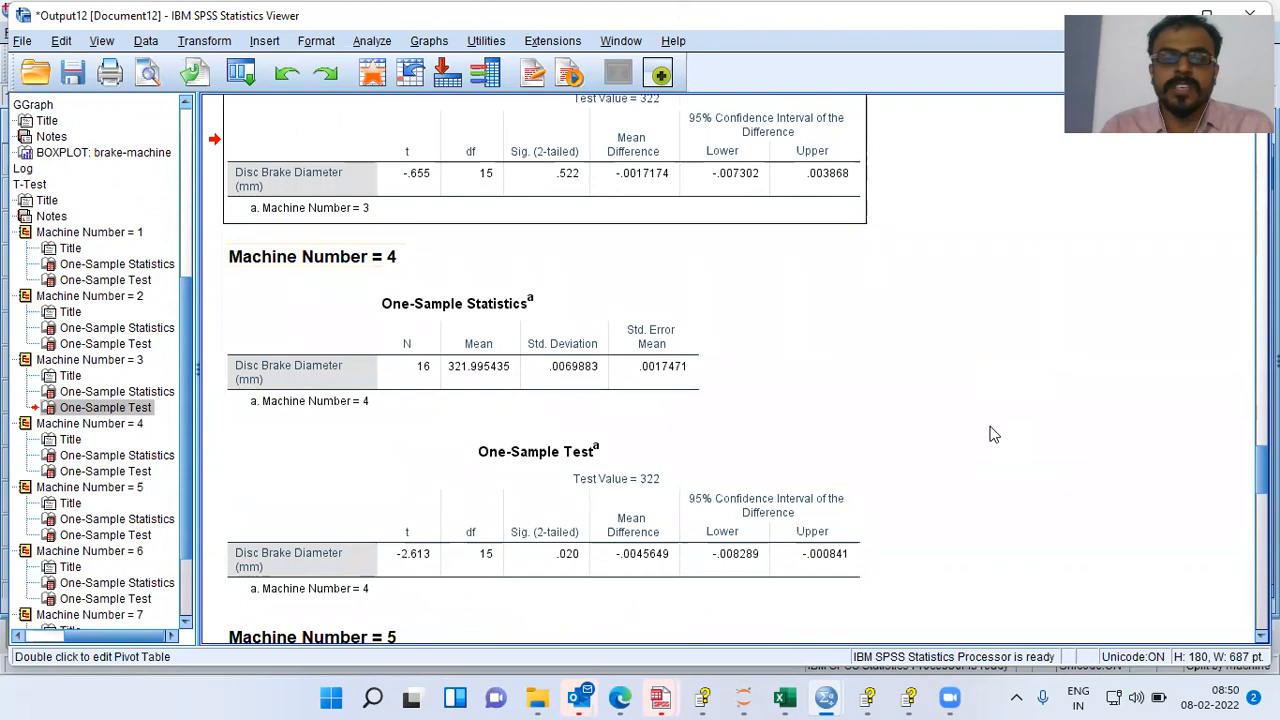
{"action": "scroll", "coordinate": [993, 434], "scroll_direction": "down", "scroll_amount": 1}
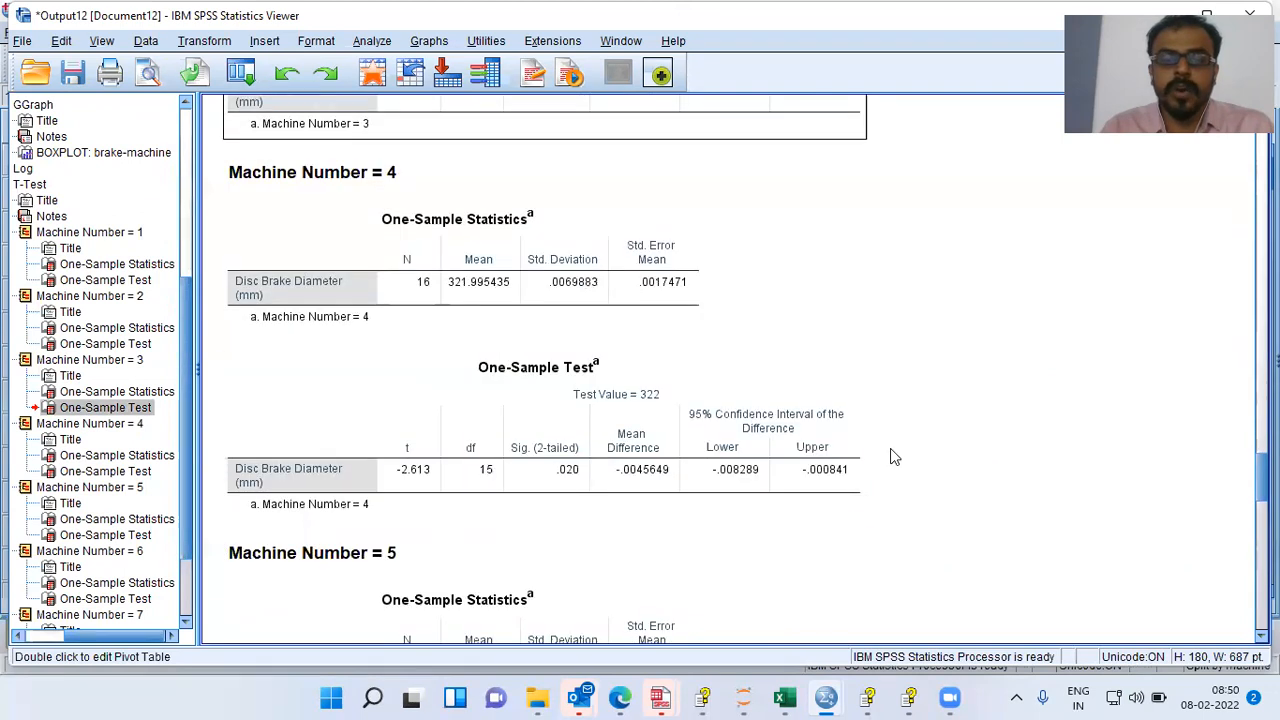
{"action": "left_click", "coordinate": [562, 485]}
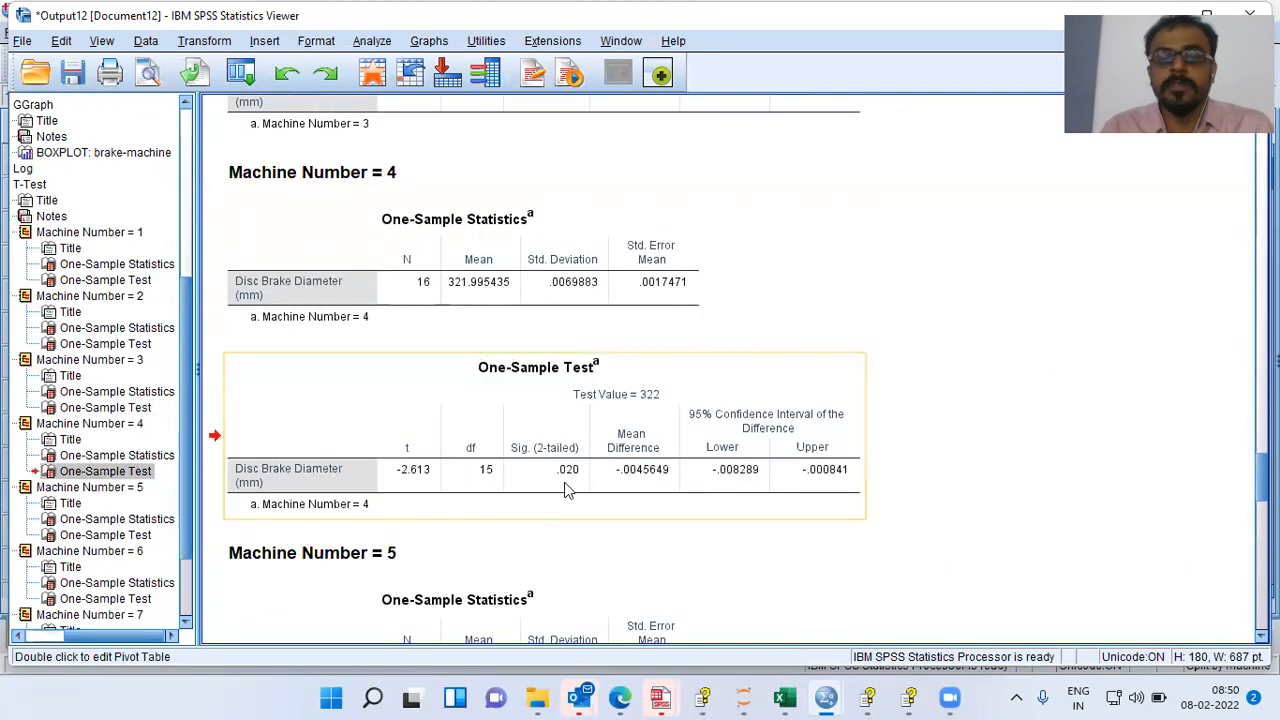
{"action": "left_click", "coordinate": [567, 483]}
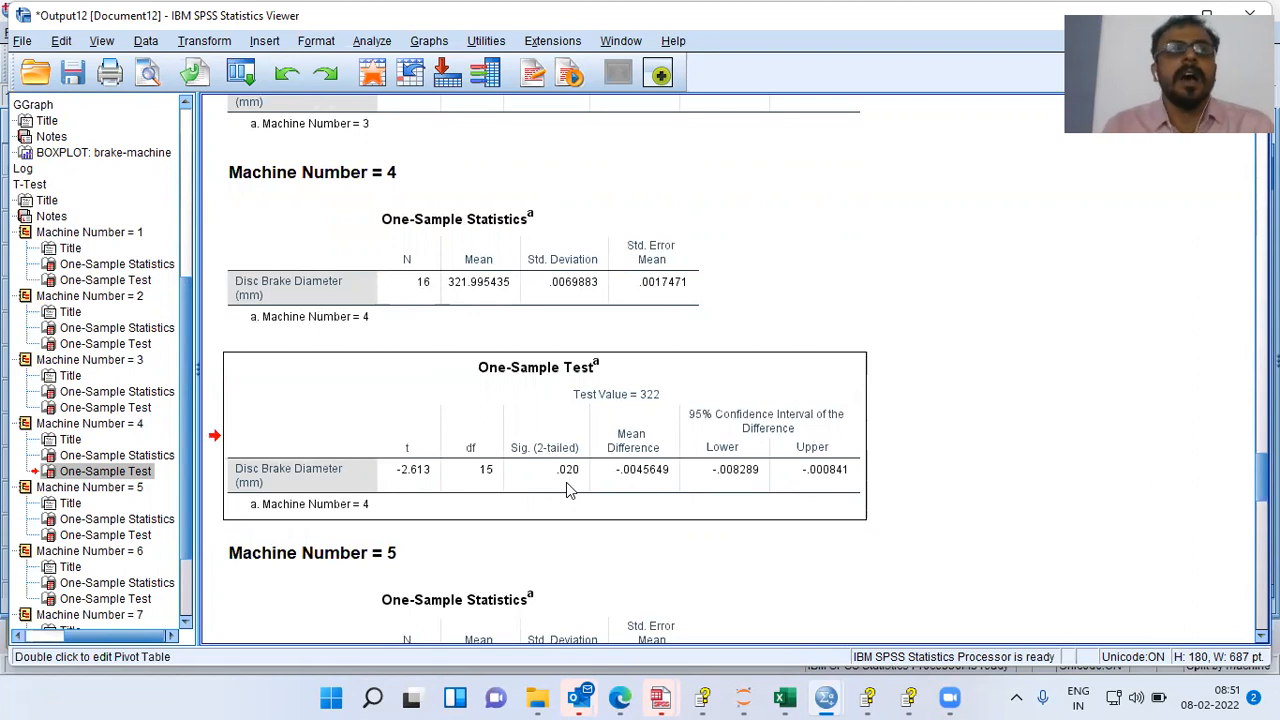
Examine the Machine Number 5 tables, checking the One-Sample Test's two-tailed significance and mean difference
{"action": "scroll", "coordinate": [566, 487], "scroll_direction": "down", "scroll_amount": 5}
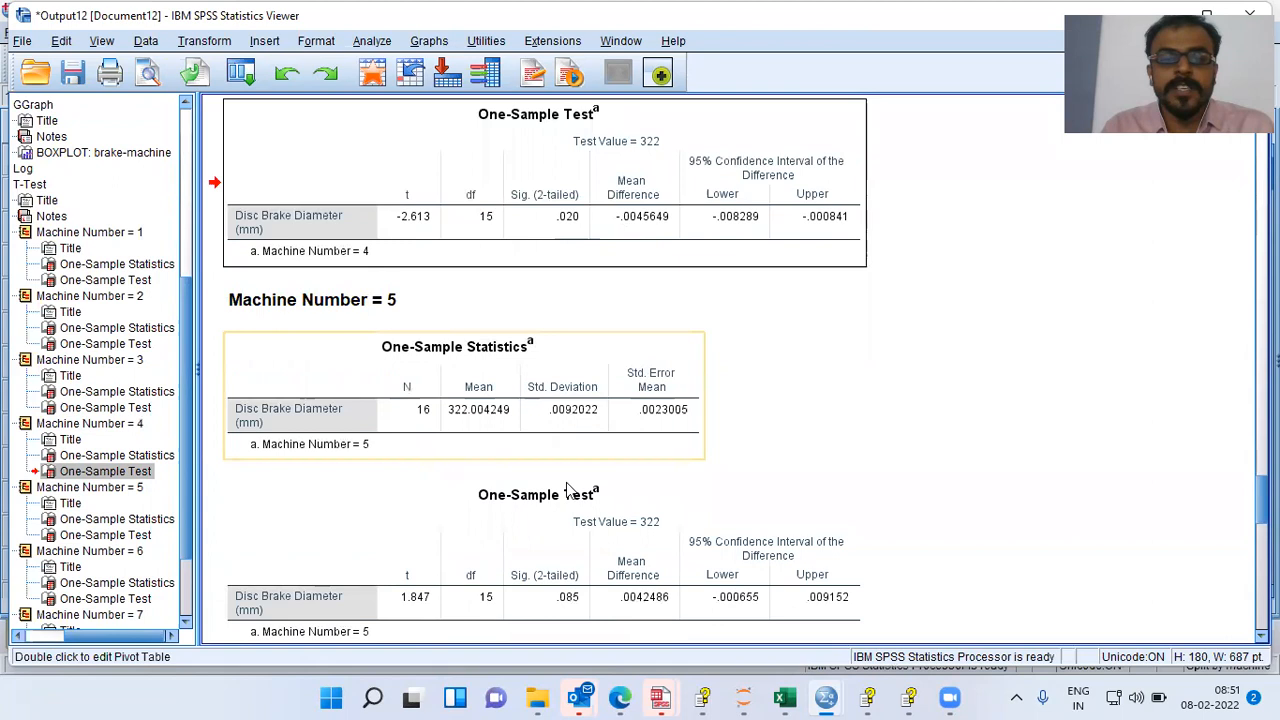
{"action": "scroll", "coordinate": [566, 487], "scroll_direction": "down", "scroll_amount": 2}
{"action": "left_click", "coordinate": [571, 534]}
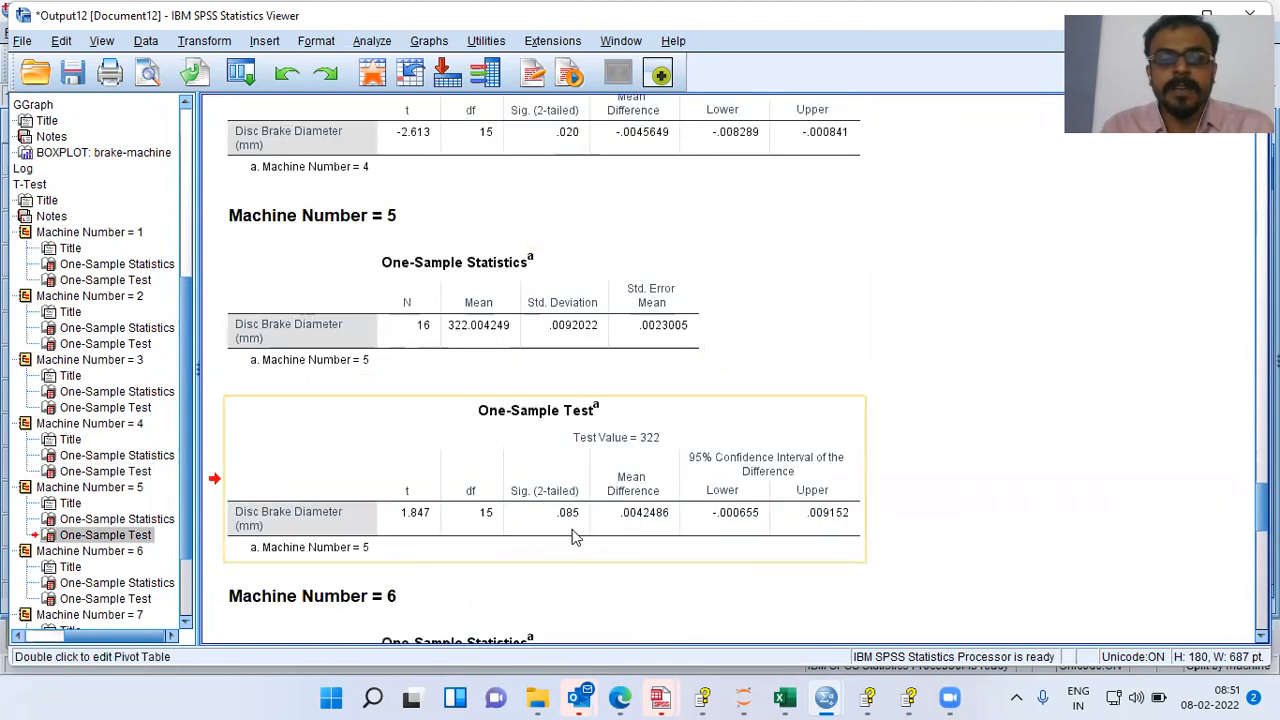
{"action": "left_click", "coordinate": [561, 527]}
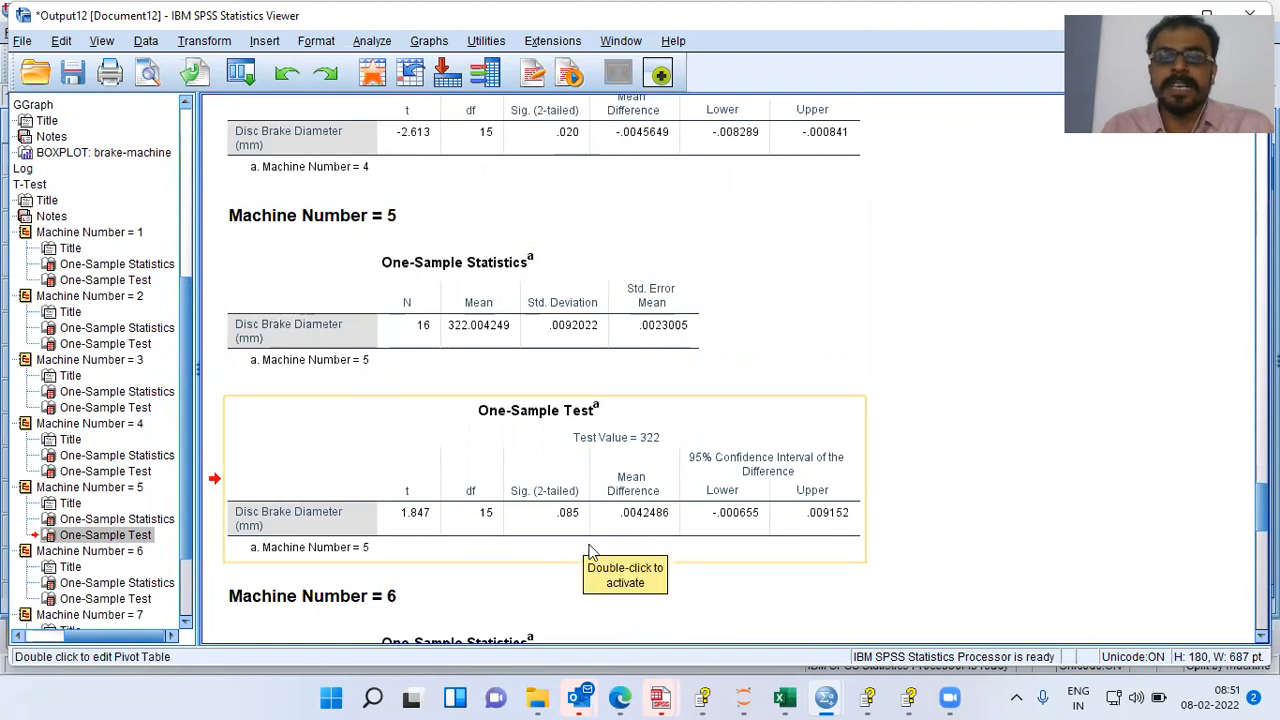
{"action": "left_click", "coordinate": [622, 535]}
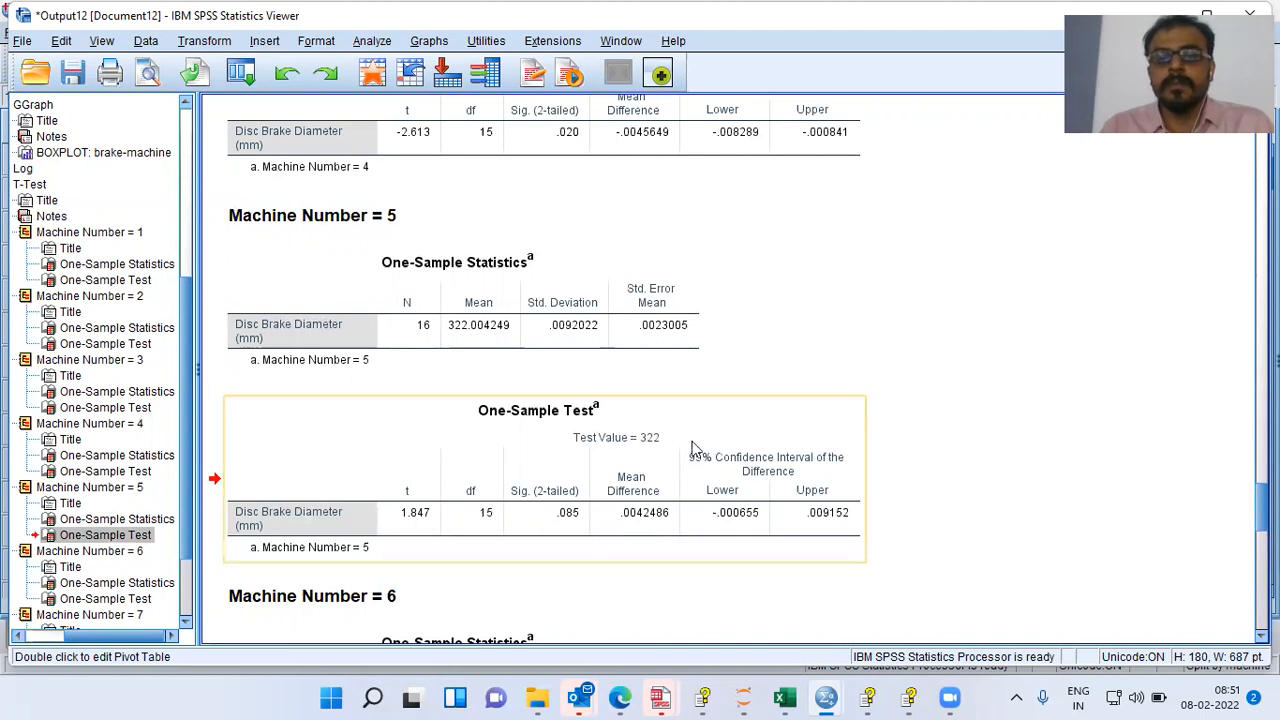
Check the two-tailed significance in the One-Sample Test tables for Machine Number 6 and Machine Number 7
{"action": "scroll", "coordinate": [670, 451], "scroll_direction": "down", "scroll_amount": 6}
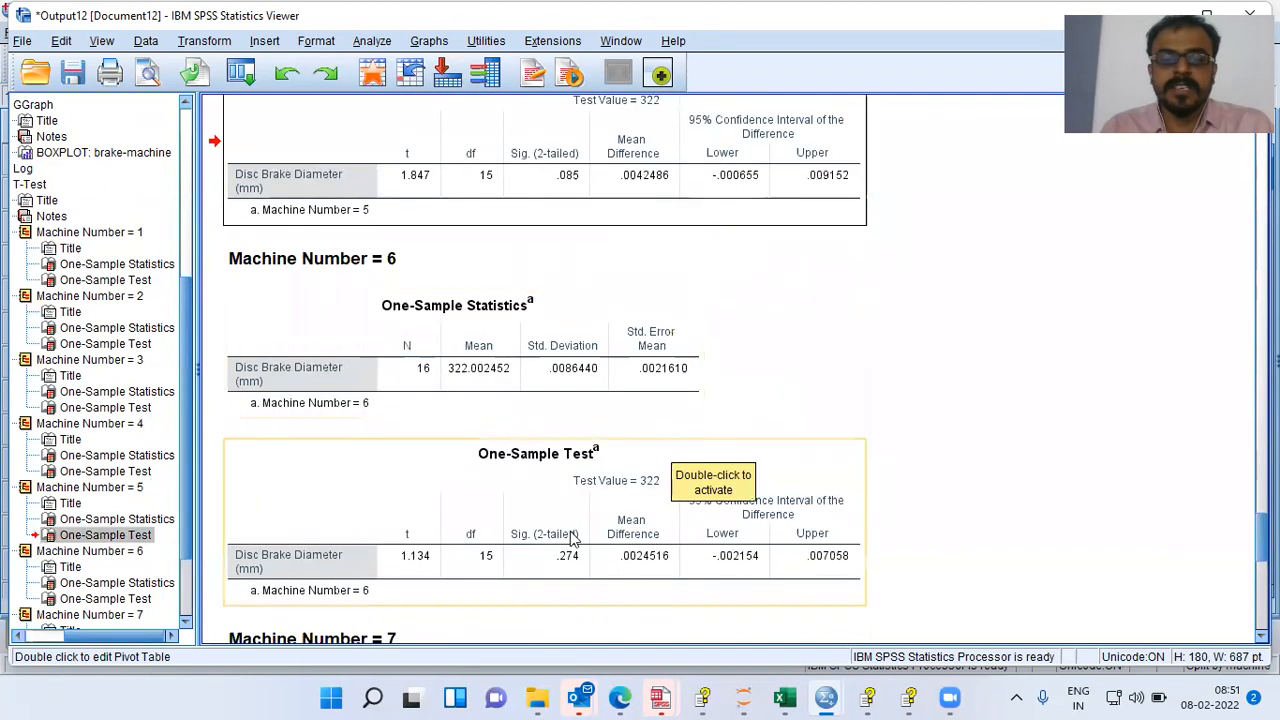
{"action": "left_click", "coordinate": [566, 571]}
{"action": "scroll", "coordinate": [577, 573], "scroll_direction": "down", "scroll_amount": 7}
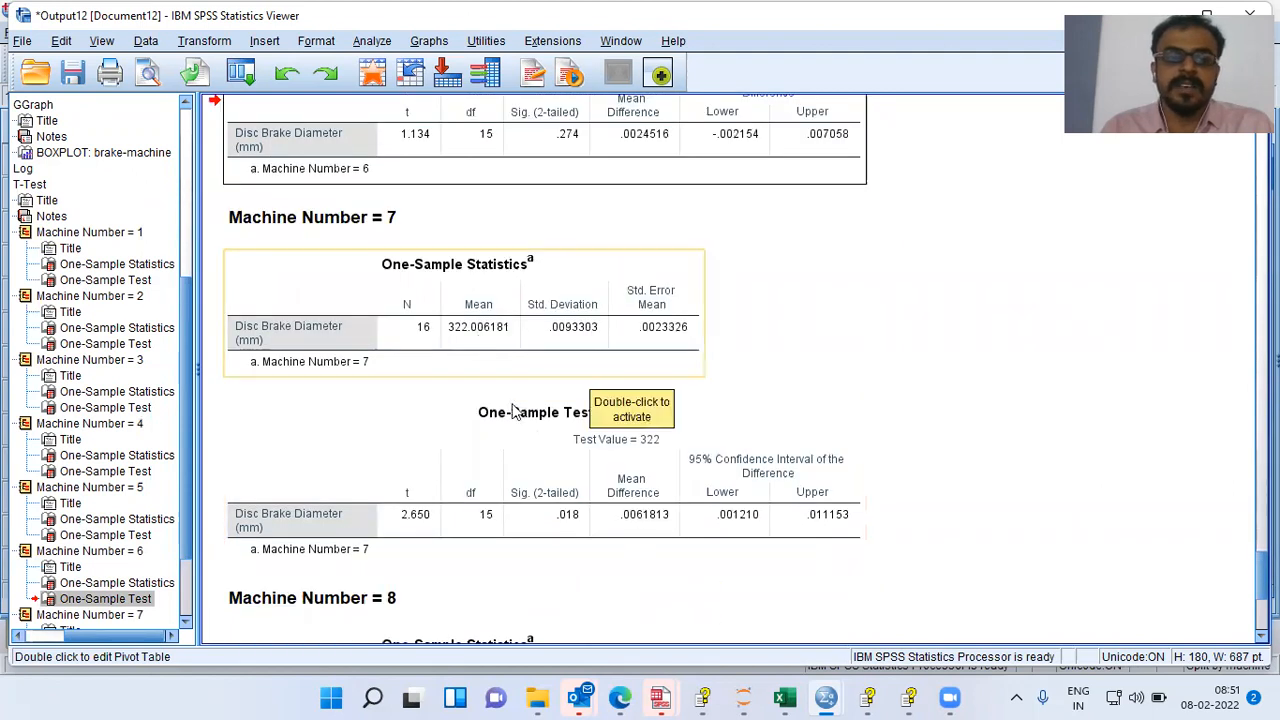
{"action": "left_click", "coordinate": [551, 520]}
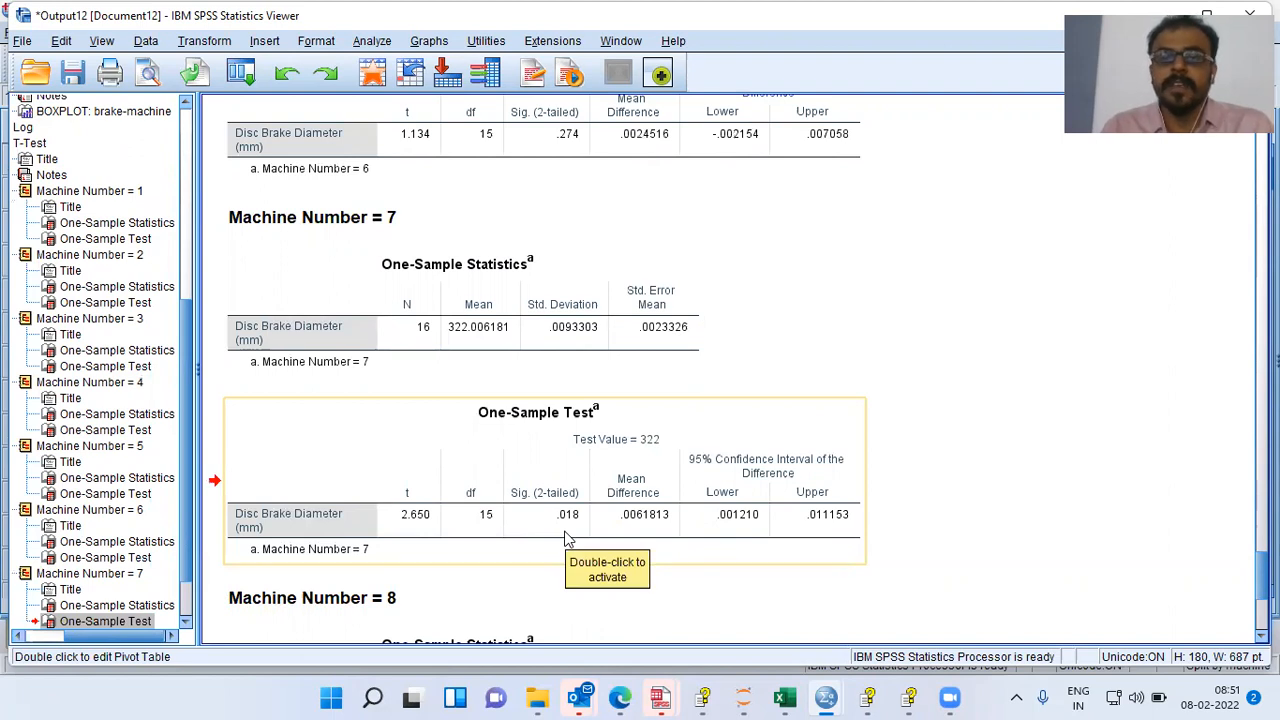
{"action": "left_click", "coordinate": [565, 538]}
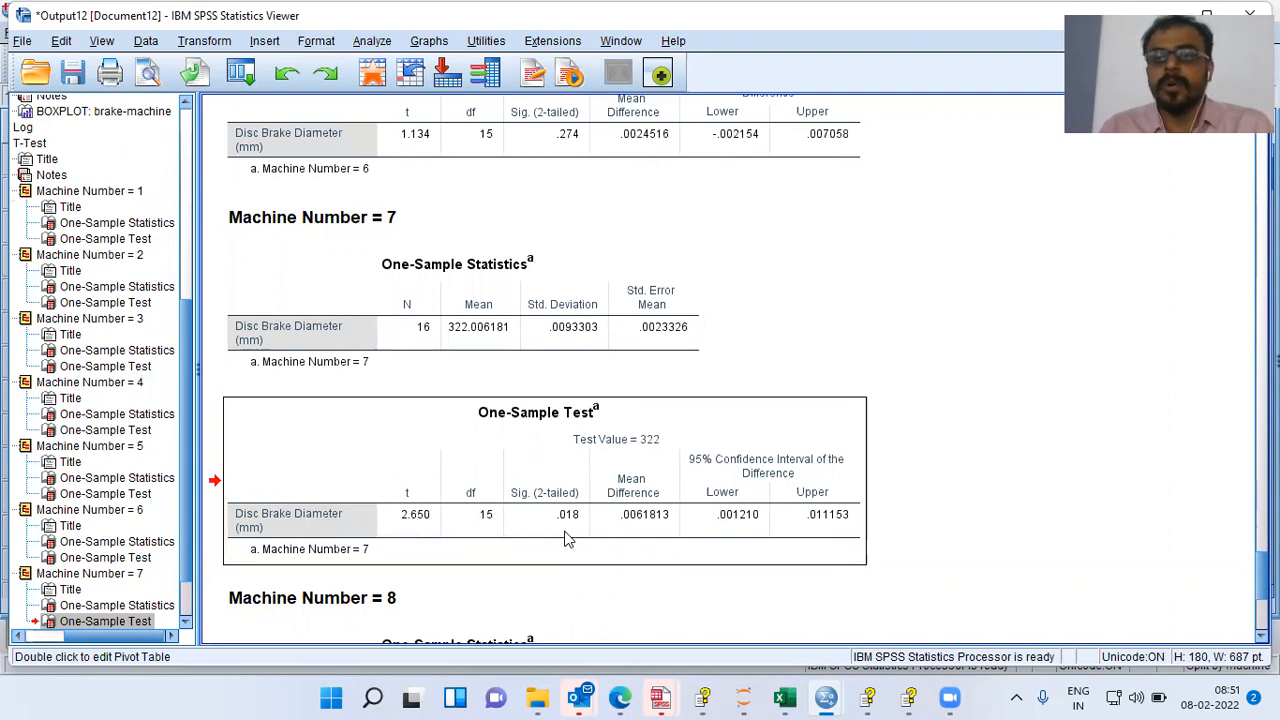
Examine the Machine Number 8 results and check the two-tailed significance in its One-Sample Test table
{"action": "scroll", "coordinate": [565, 538], "scroll_direction": "down", "scroll_amount": 3}
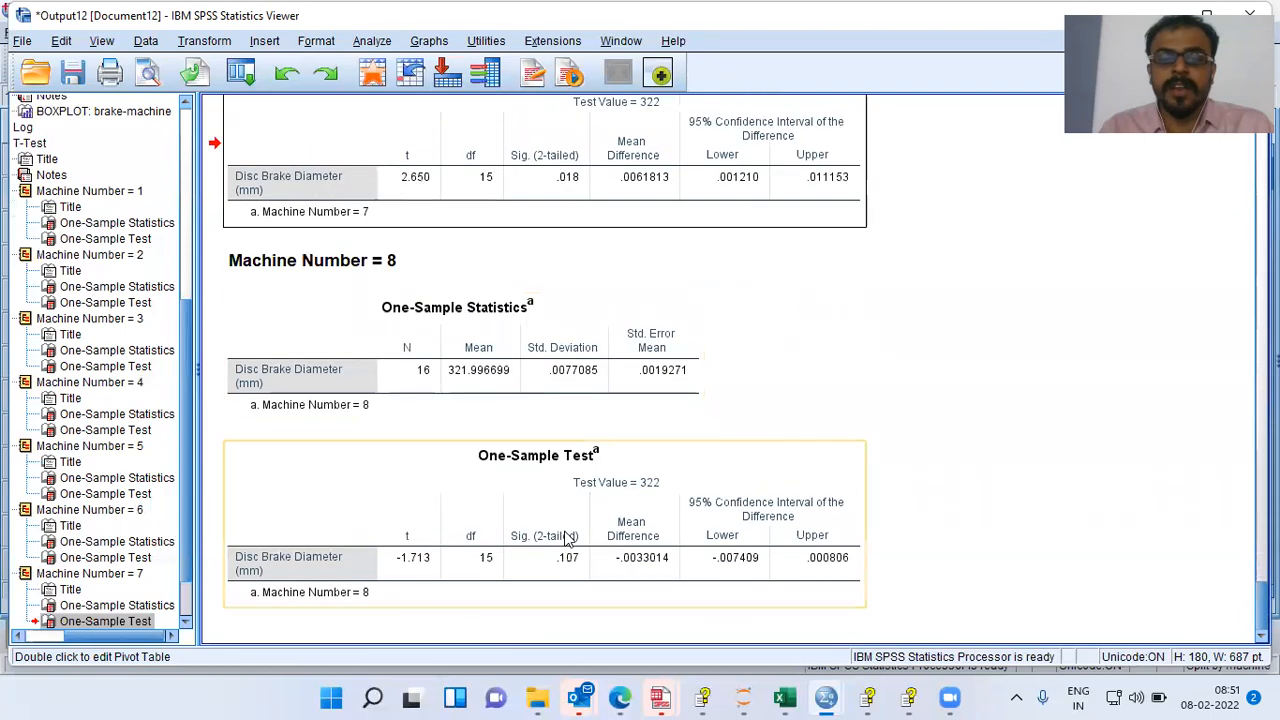
{"action": "left_click", "coordinate": [299, 267]}
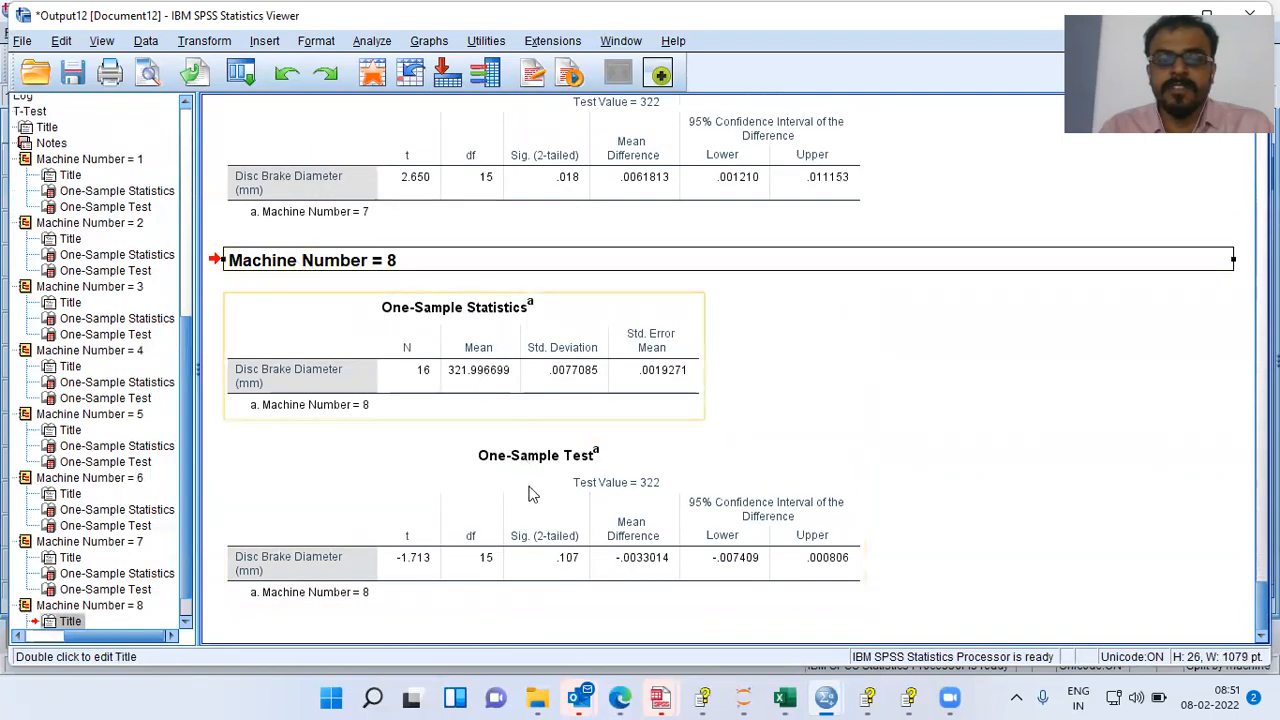
{"action": "left_click", "coordinate": [580, 558]}
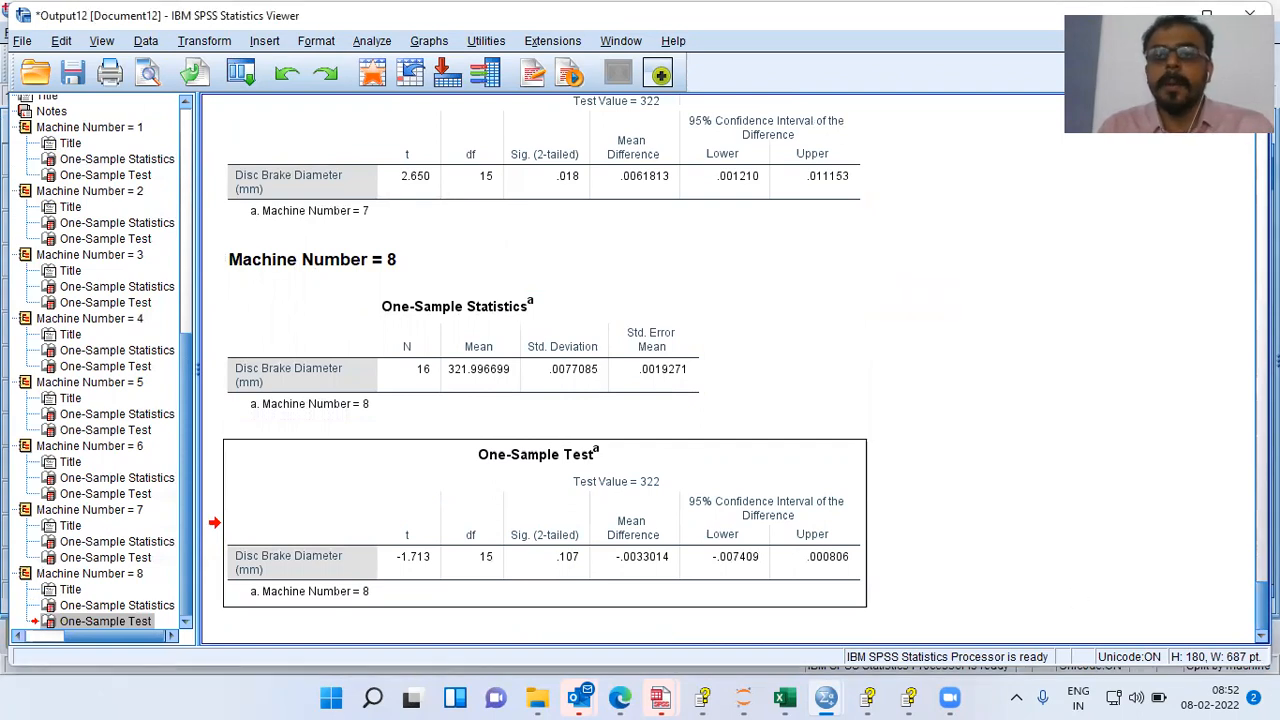
Go back to the boxplot of Disc Brake Diameter by Machine Number and select it to compare the machines against 322 mm
{"action": "scroll", "coordinate": [544, 370], "scroll_direction": "up", "scroll_amount": 5}
{"action": "scroll", "coordinate": [544, 370], "scroll_direction": "down", "scroll_amount": 2}
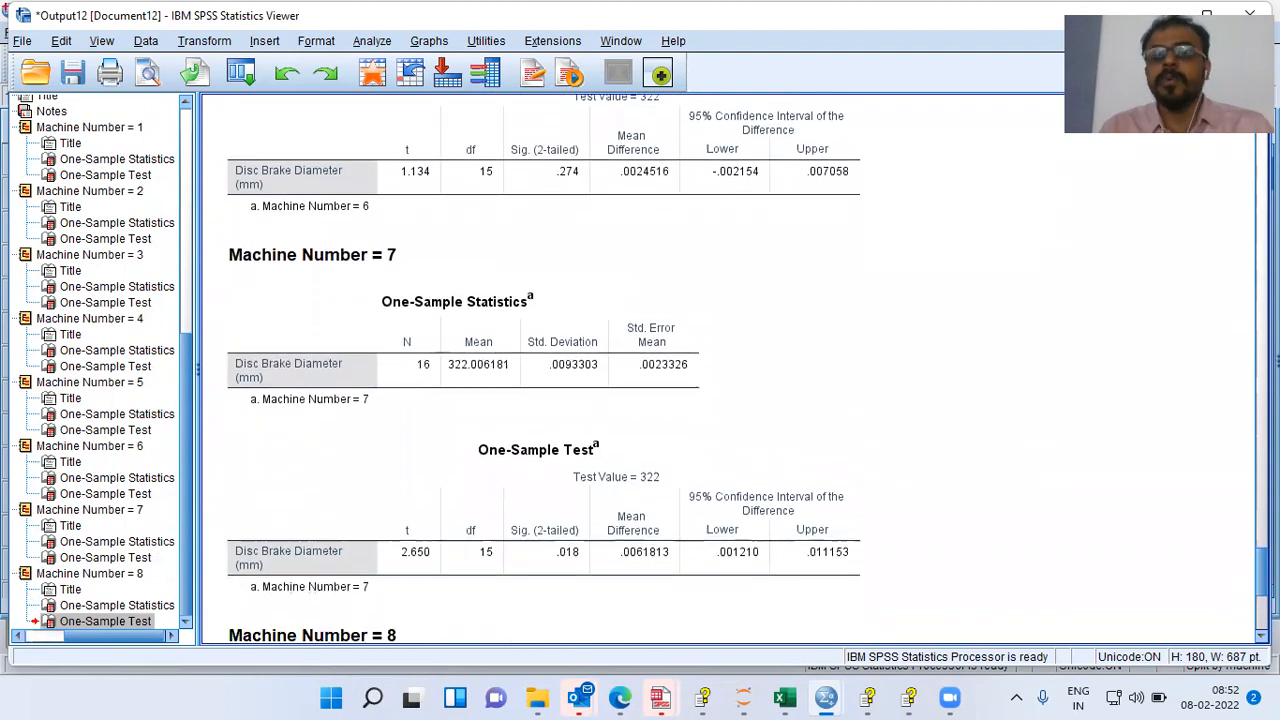
{"action": "scroll", "coordinate": [544, 370], "scroll_direction": "up", "scroll_amount": 10}
{"action": "scroll", "coordinate": [544, 370], "scroll_direction": "up", "scroll_amount": 20}
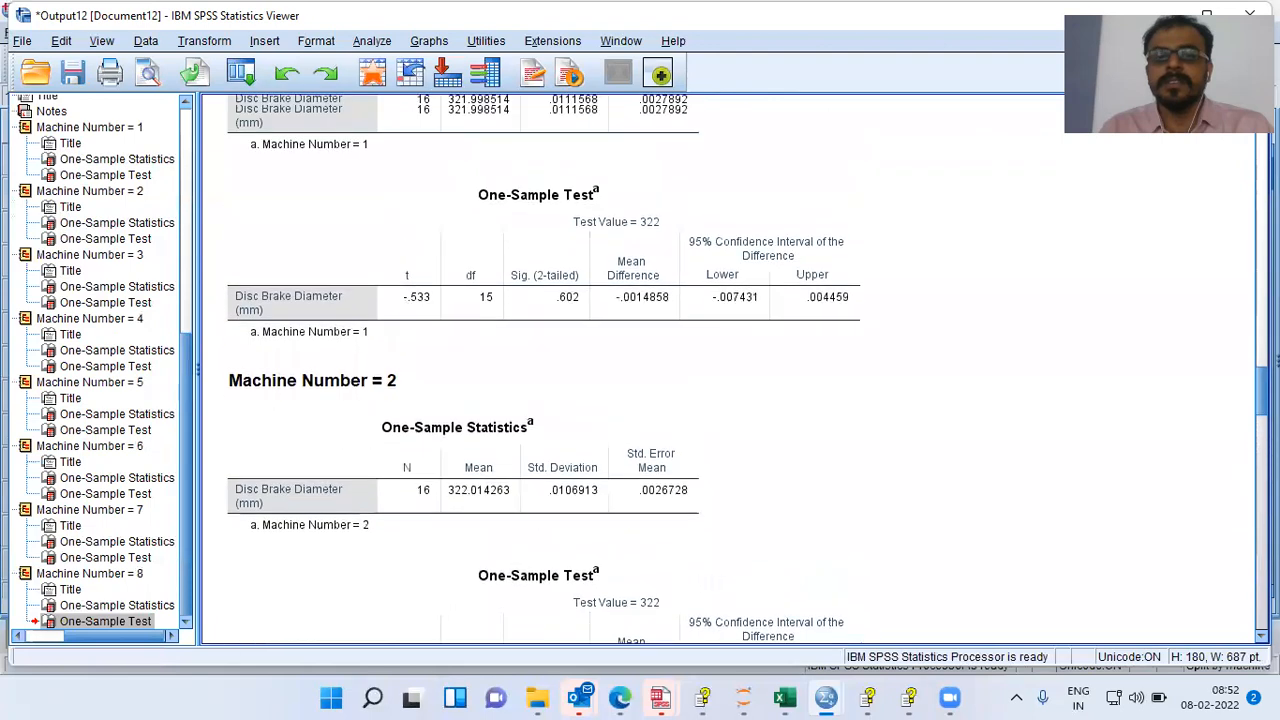
{"action": "scroll", "coordinate": [544, 370], "scroll_direction": "down", "scroll_amount": 4}
{"action": "scroll", "coordinate": [544, 370], "scroll_direction": "down", "scroll_amount": 1}
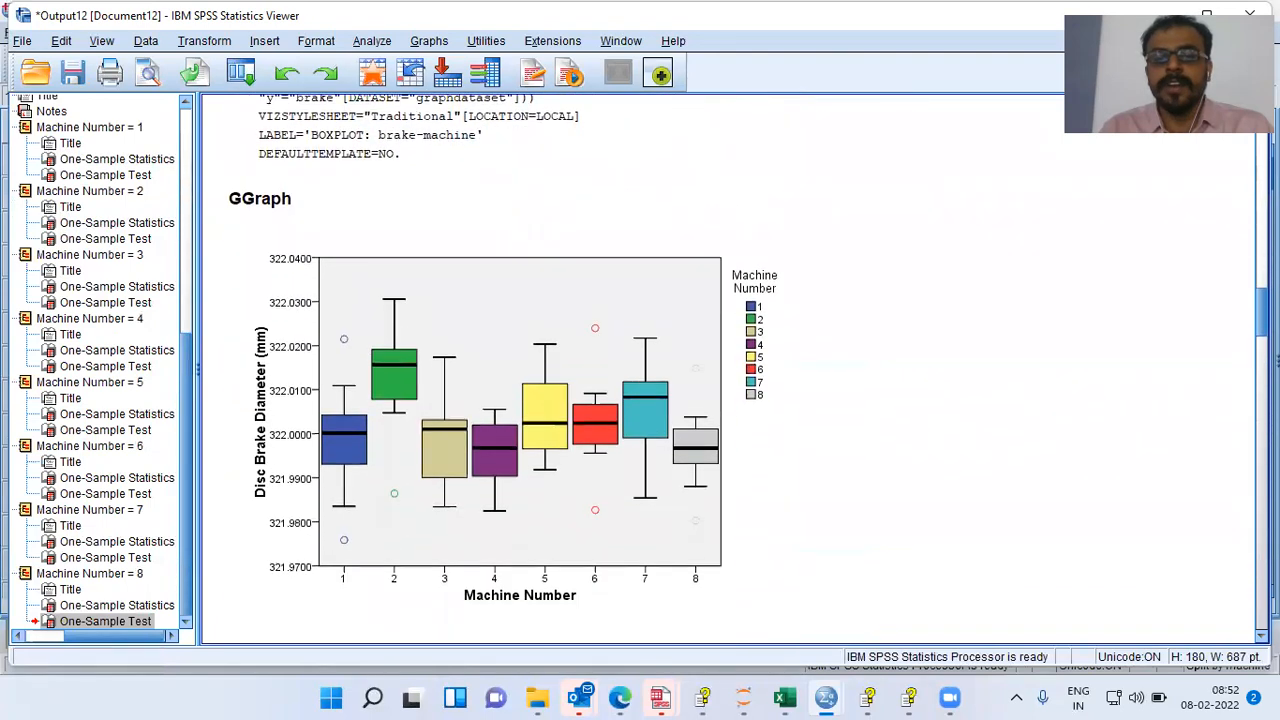
{"action": "scroll", "coordinate": [544, 370], "scroll_direction": "down", "scroll_amount": 1}
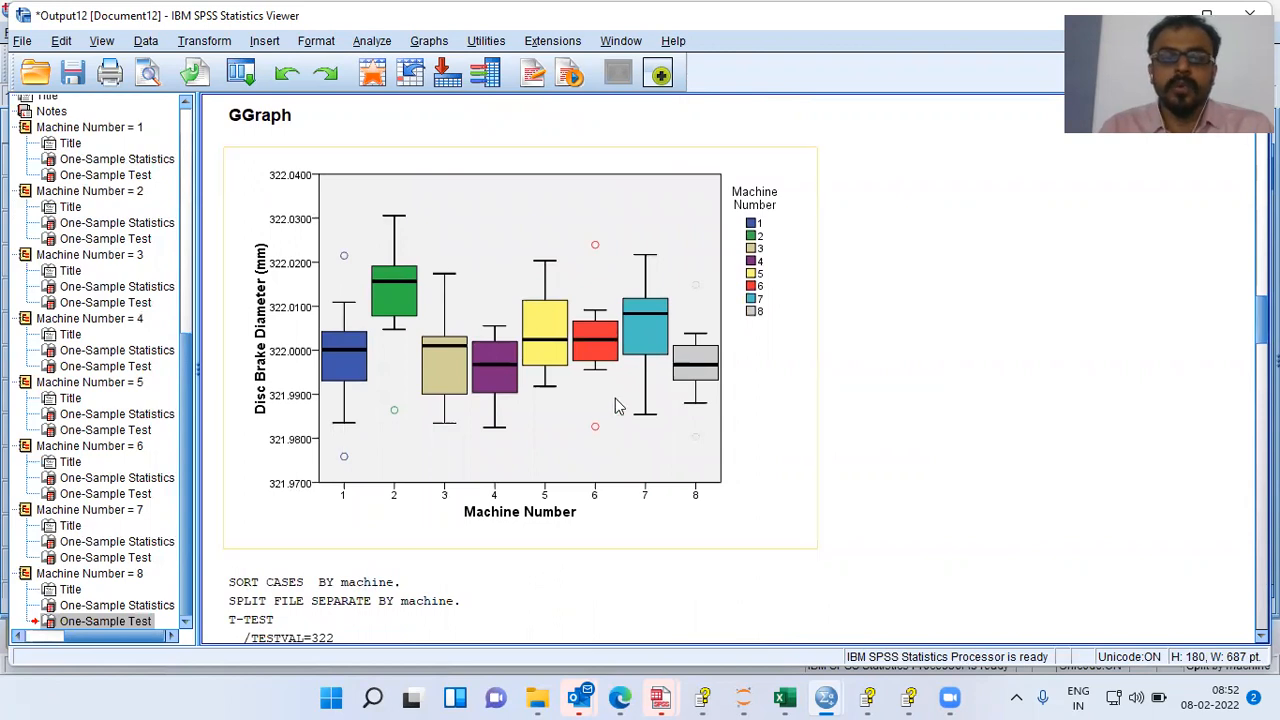
{"action": "left_click", "coordinate": [523, 440]}
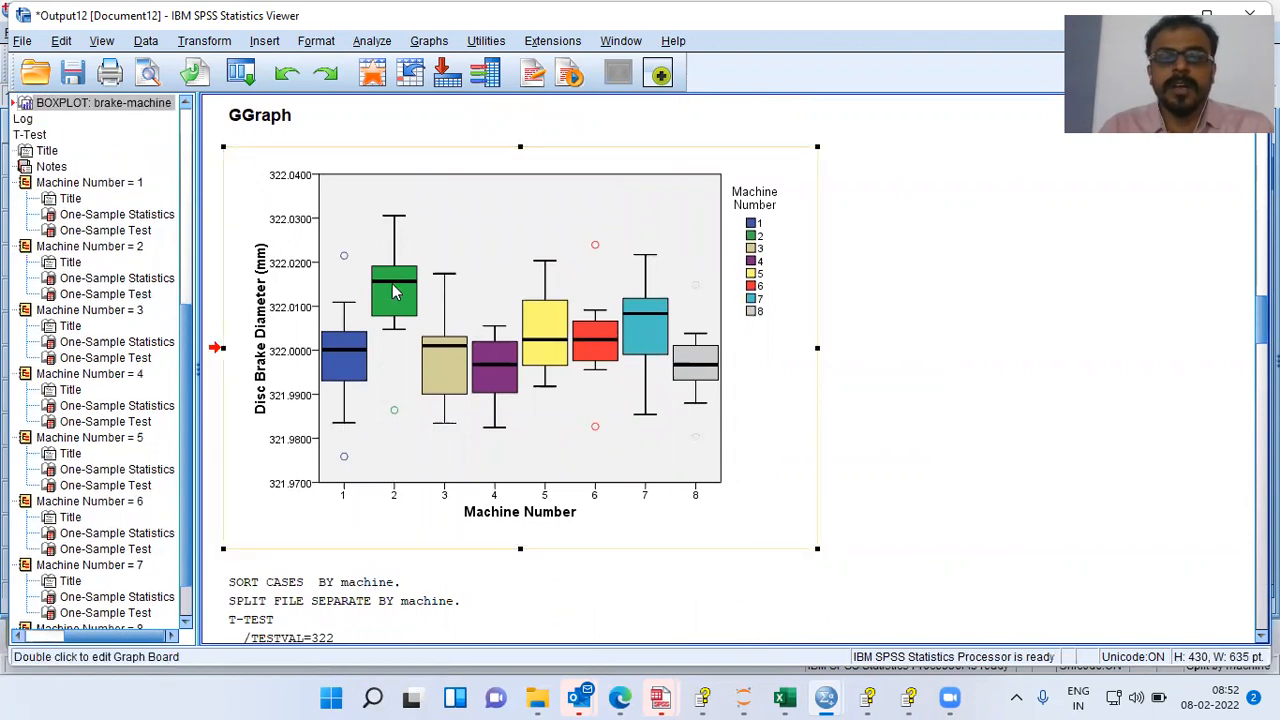